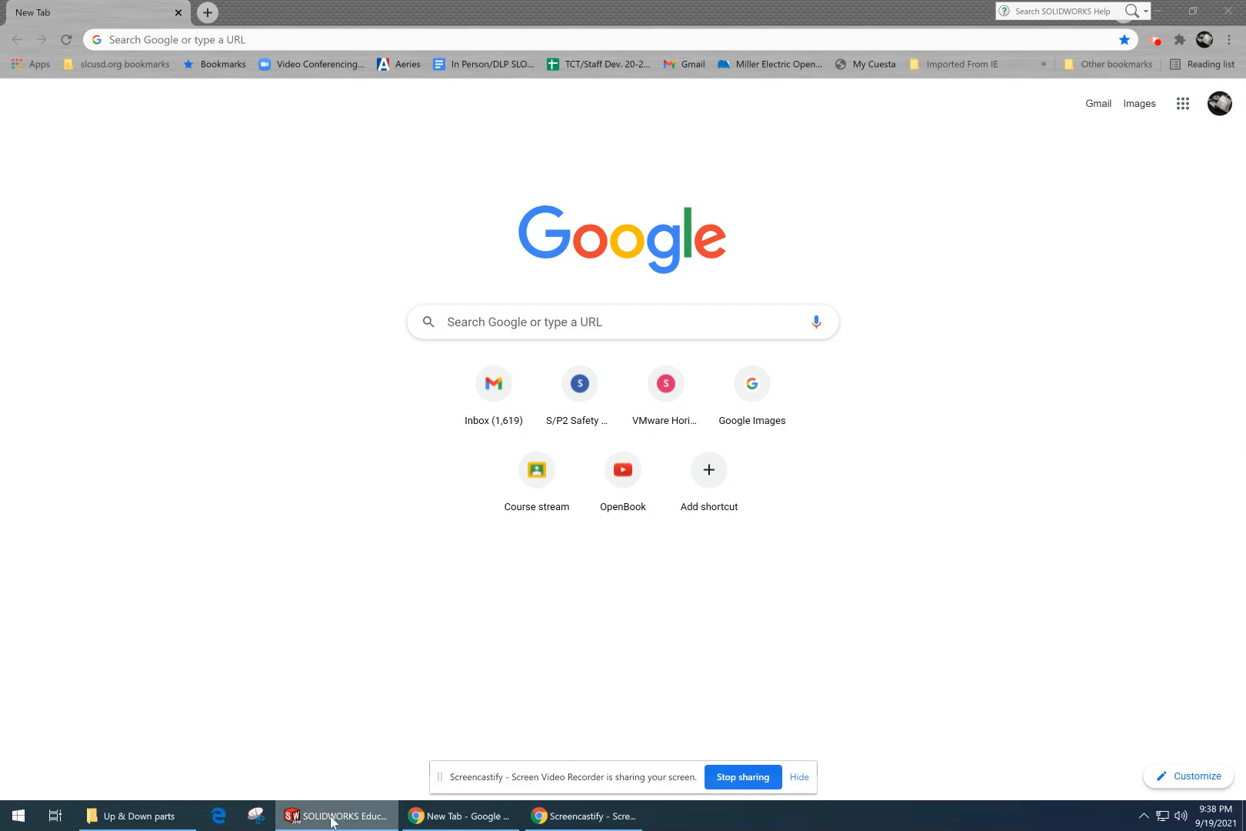
- Switch to Chrome, search Google for "ratchet and pawl" and examine the image results for ratchet mechanisms
{"action": "middle_click_drag", "start_coordinate": [482, 586], "coordinate": [500, 565]}
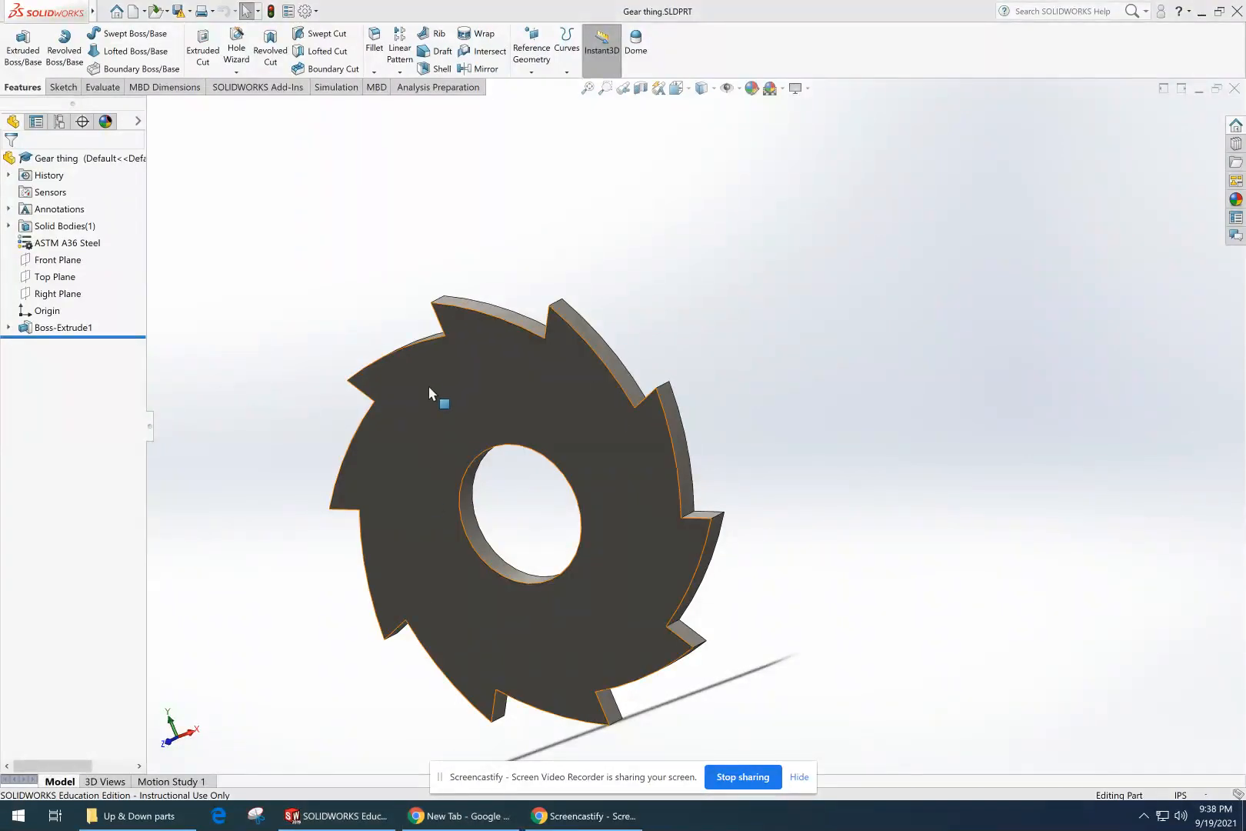
{"action": "left_click", "coordinate": [462, 816]}
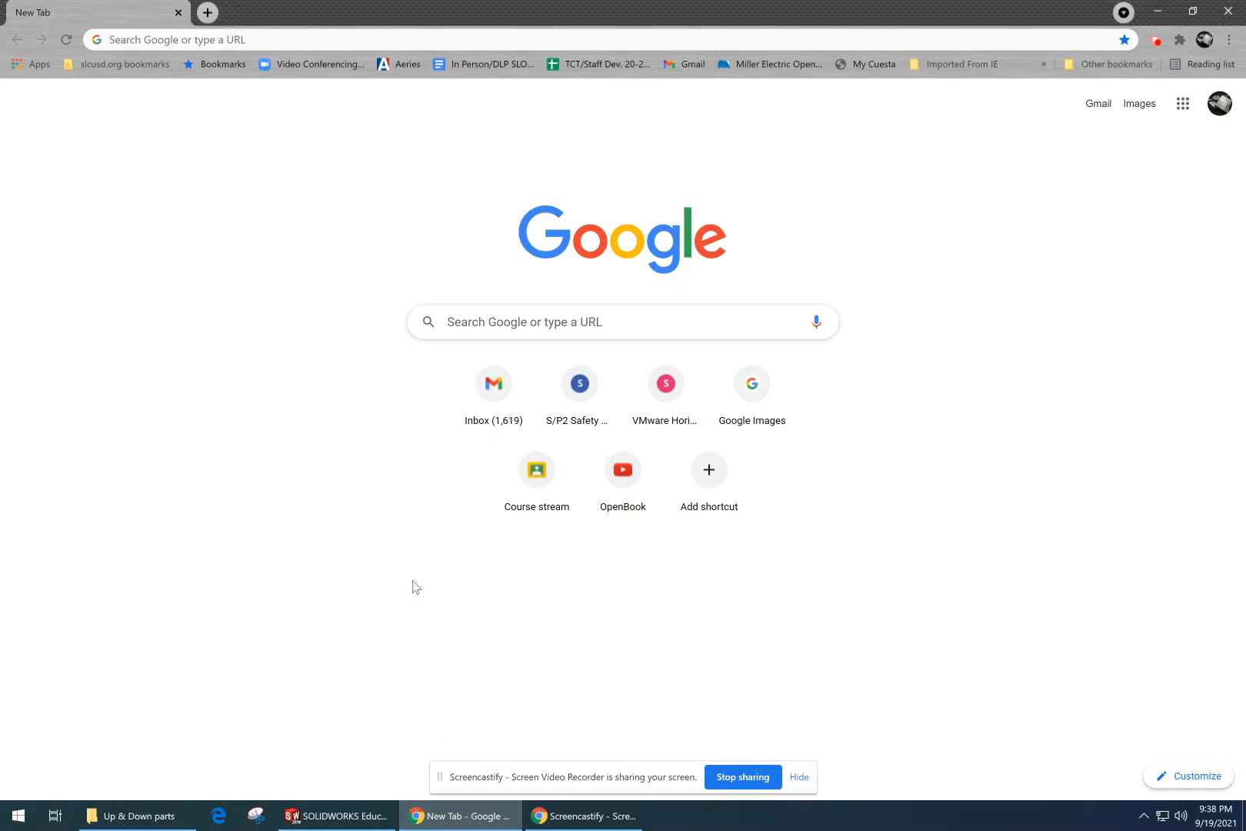
{"action": "left_click", "coordinate": [186, 40]}
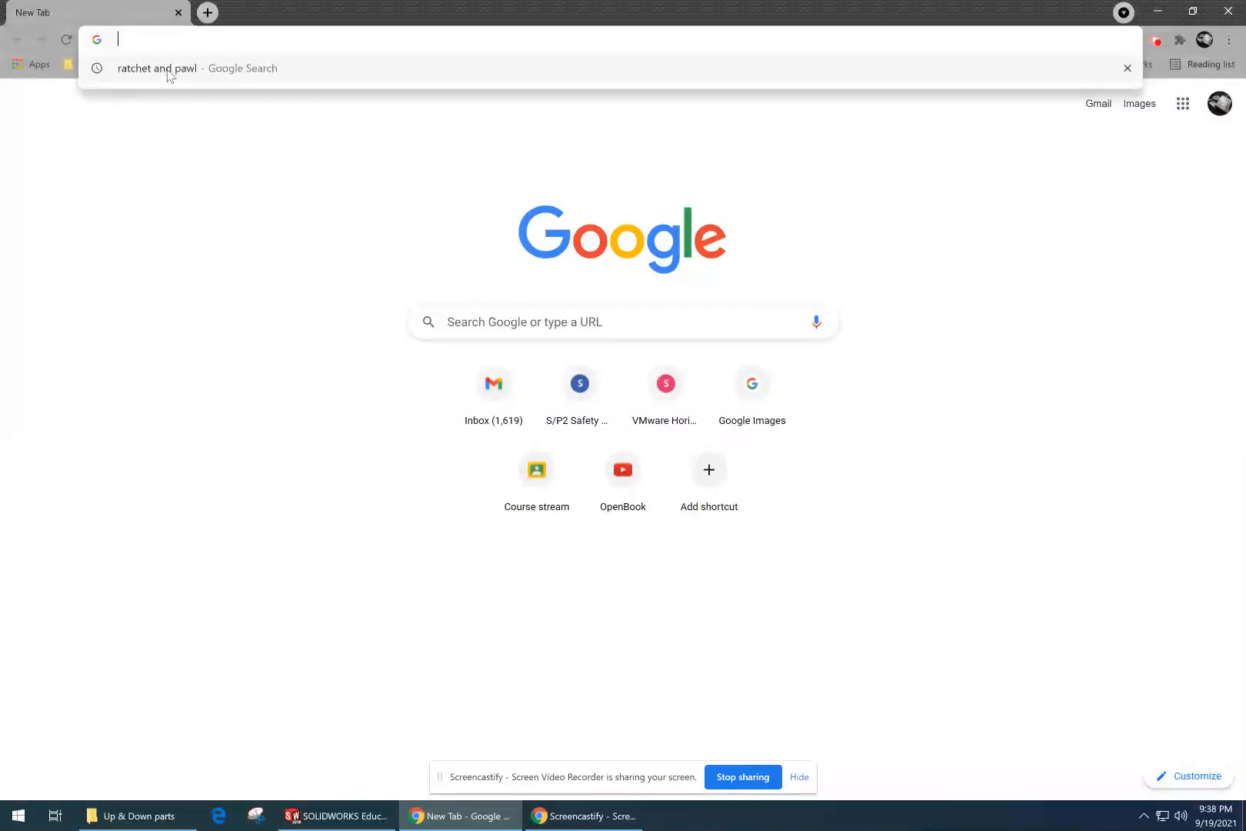
{"action": "left_click", "coordinate": [141, 71]}
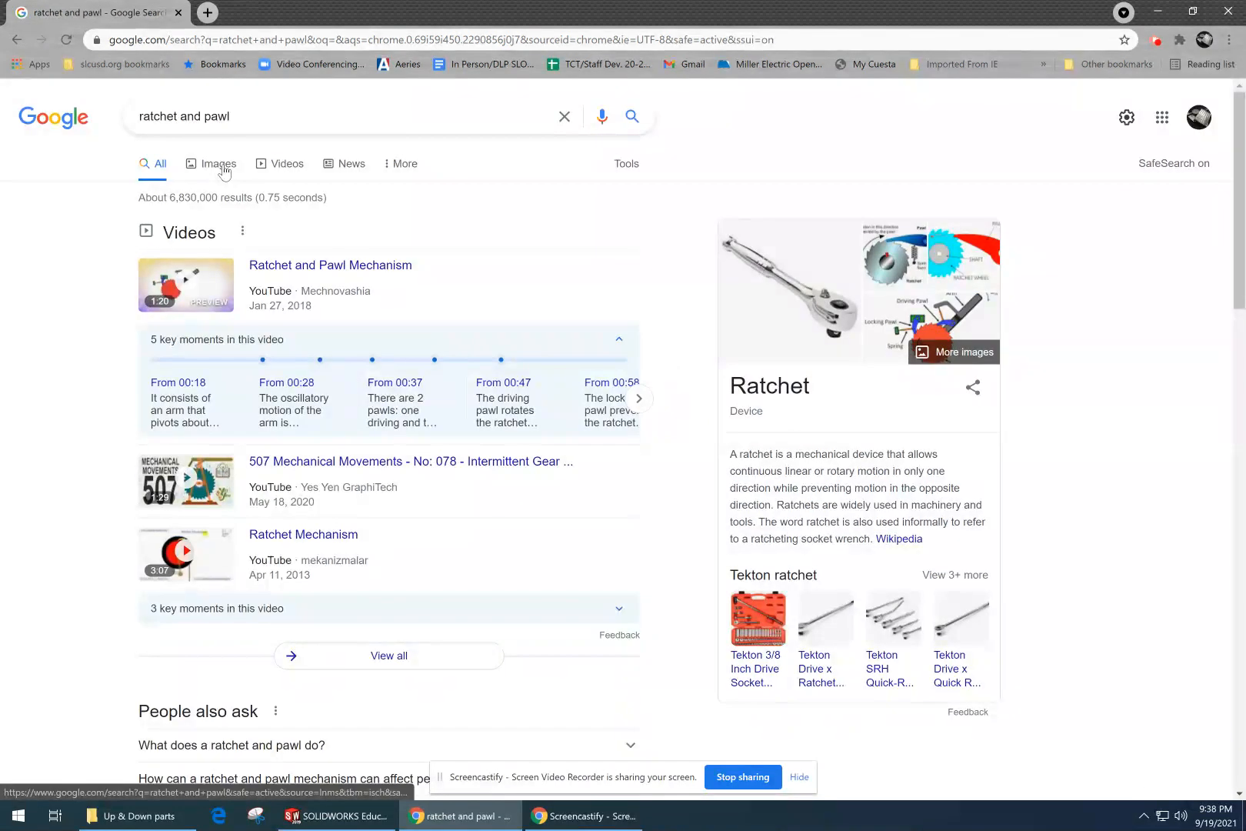
{"action": "left_click", "coordinate": [220, 165]}
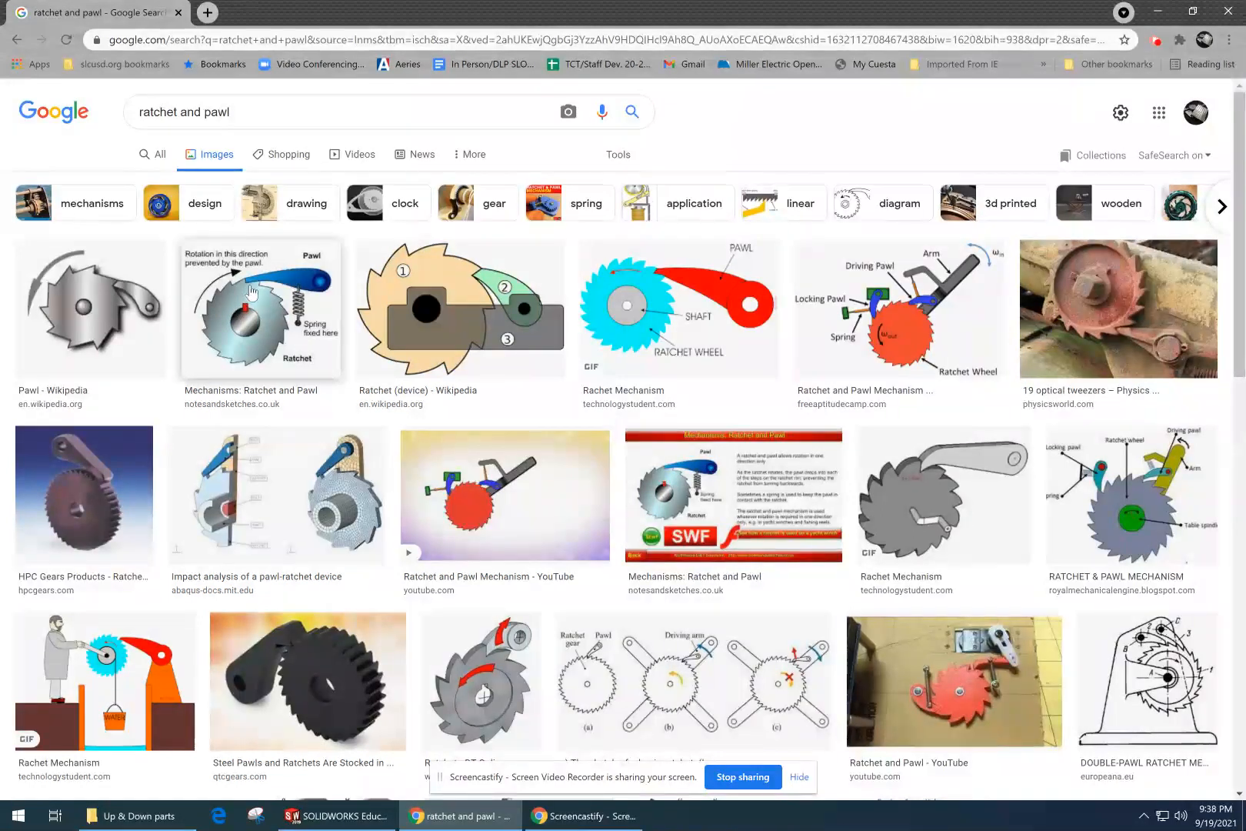
{"action": "left_click", "coordinate": [265, 348]}
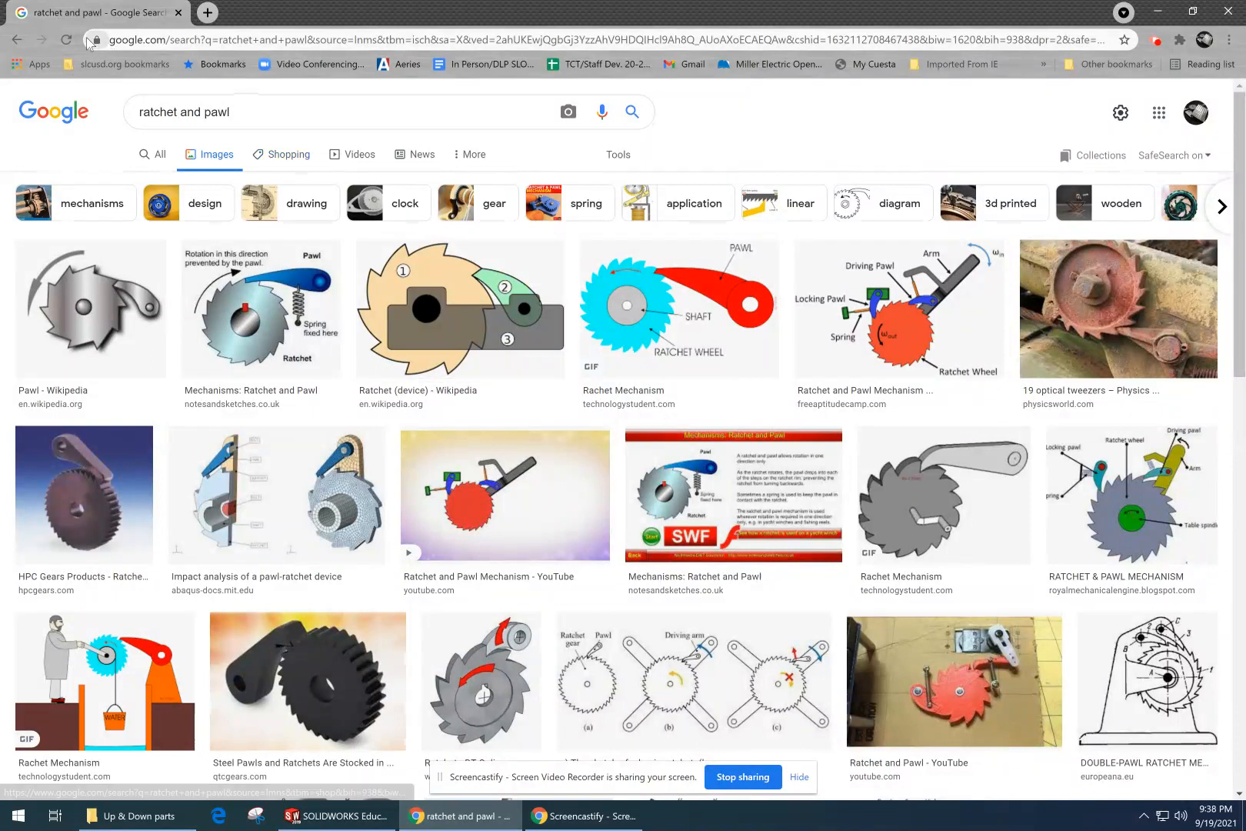
{"action": "left_click", "coordinate": [250, 111]}
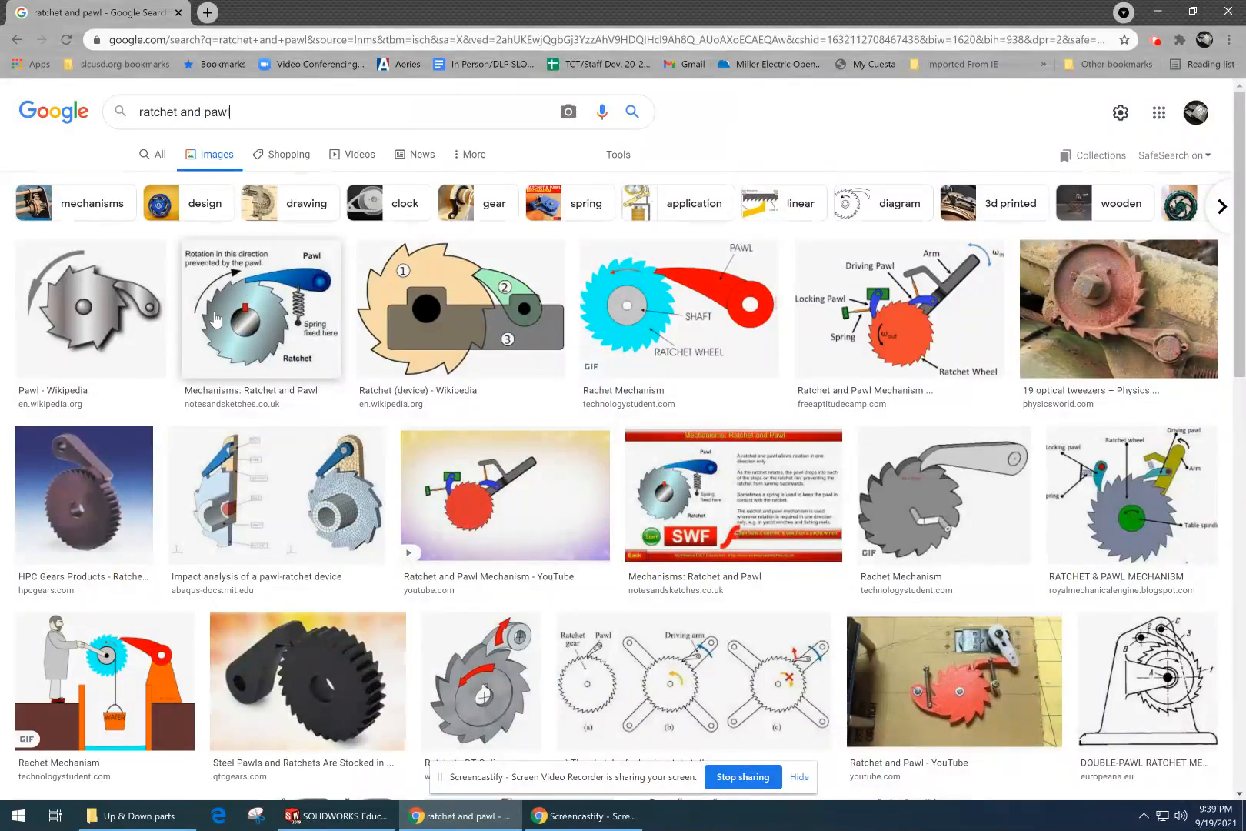
- Return to SOLIDWORKS and inspect the ratchet gear part from several angles
{"action": "left_click", "coordinate": [1158, 21]}
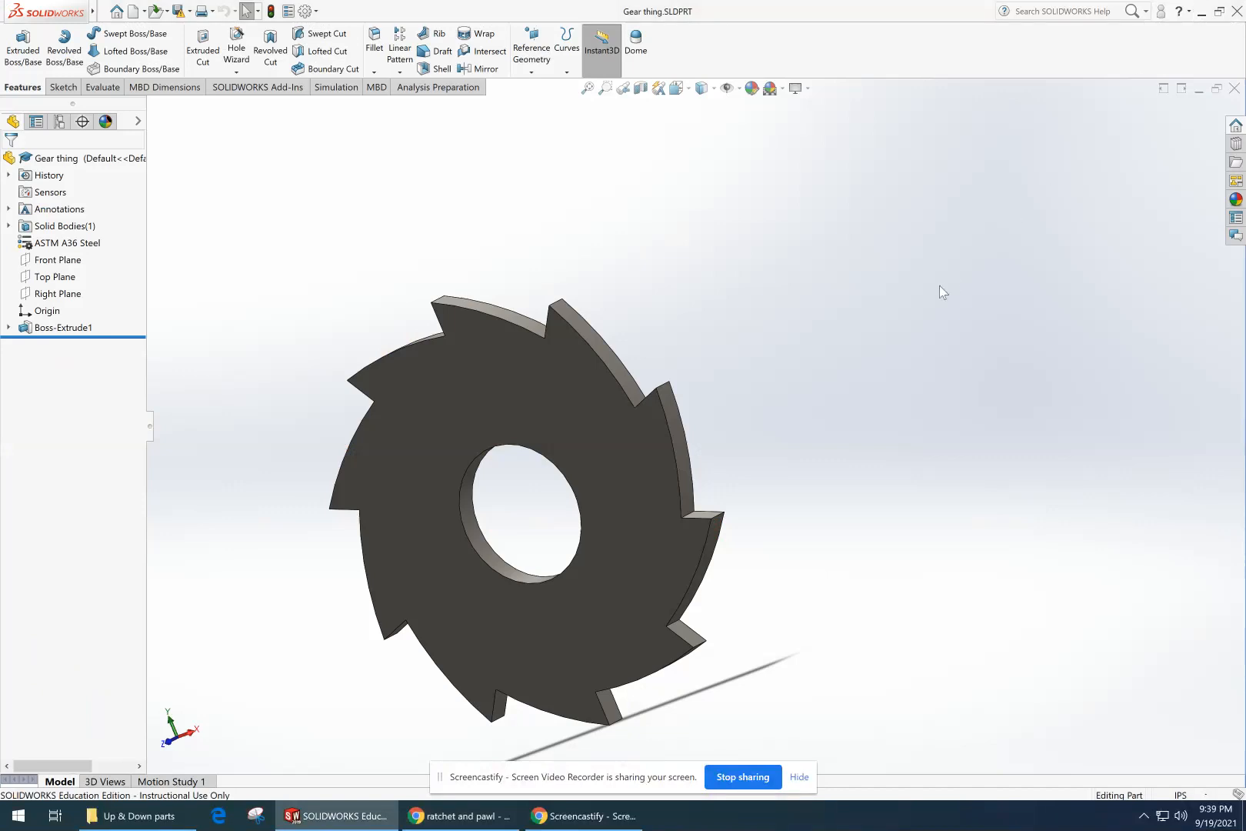
{"action": "middle_click_drag", "start_coordinate": [674, 432], "coordinate": [826, 416]}
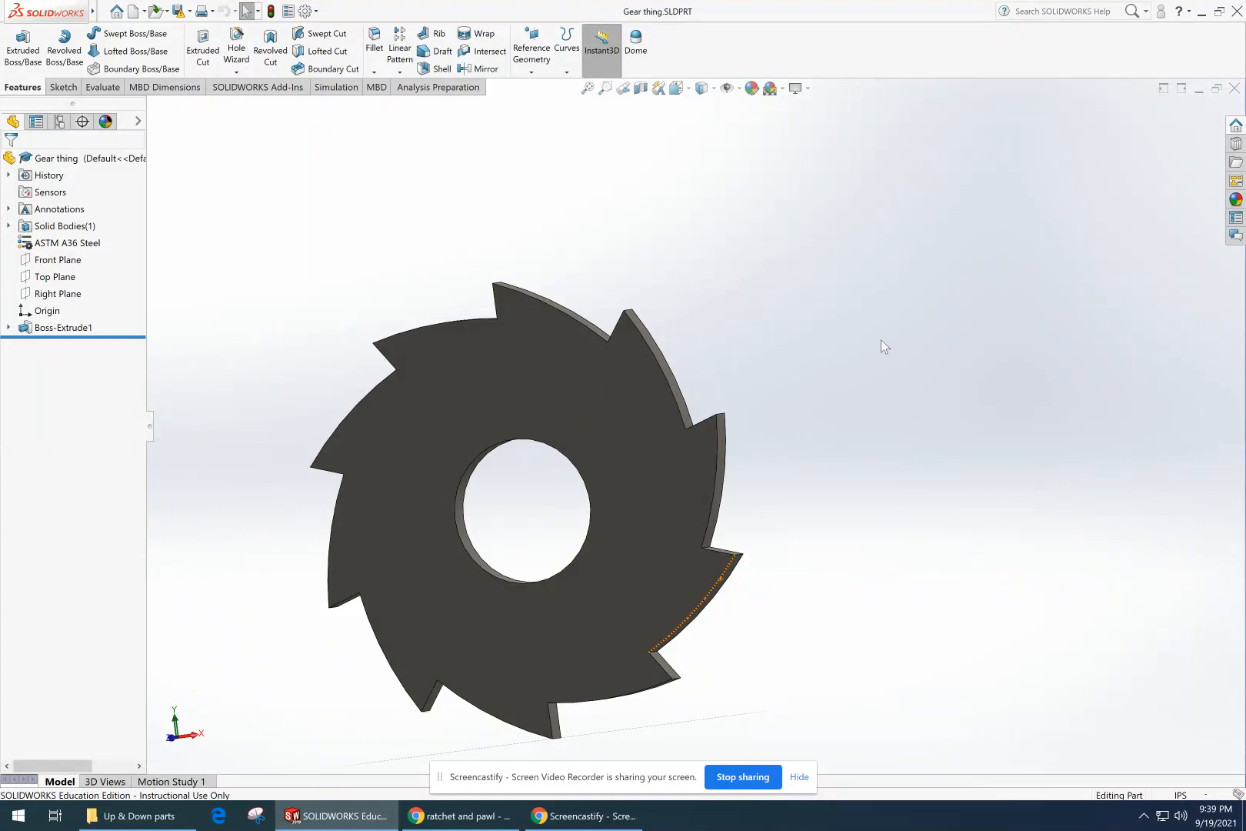
{"action": "middle_click_drag", "start_coordinate": [873, 343], "coordinate": [840, 395]}
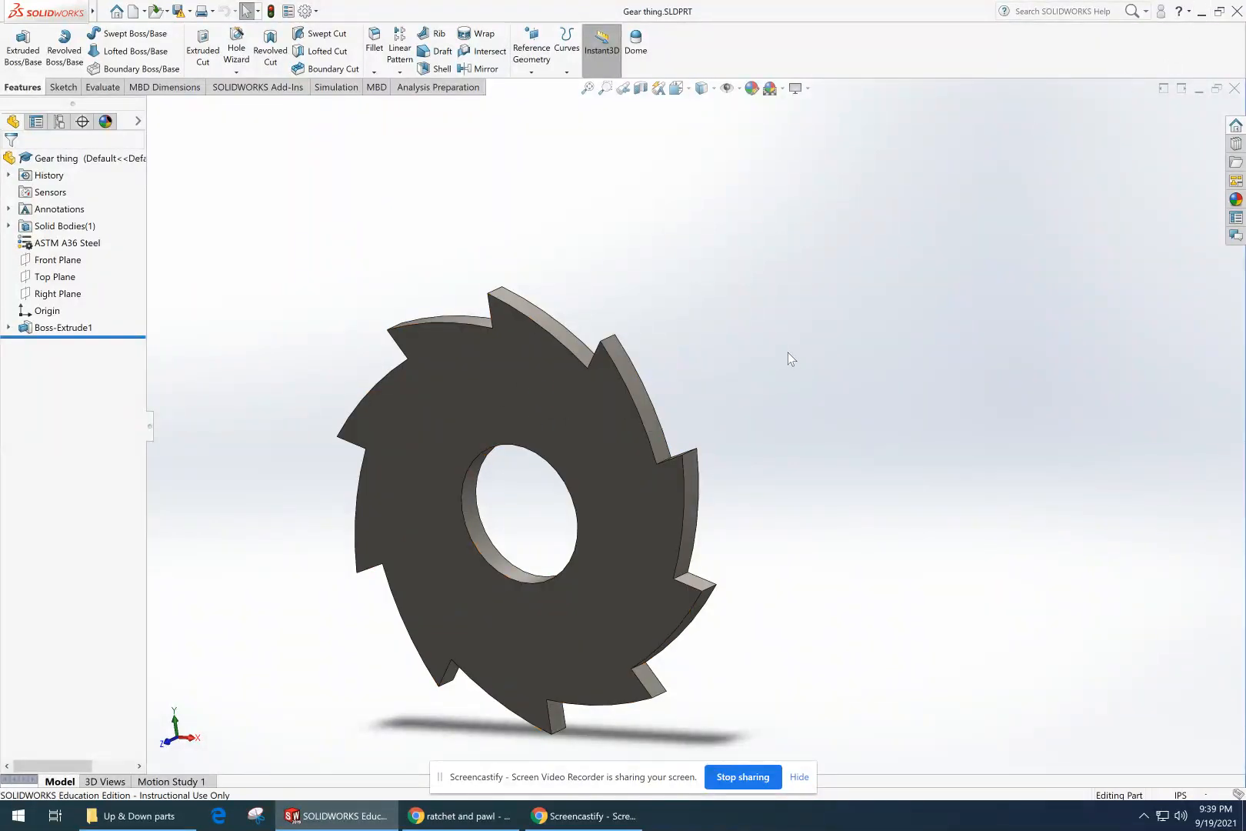
- Minimize SOLIDWORKS and launch Torchmate EDU-S from the desktop
{"action": "left_click", "coordinate": [1200, 16]}
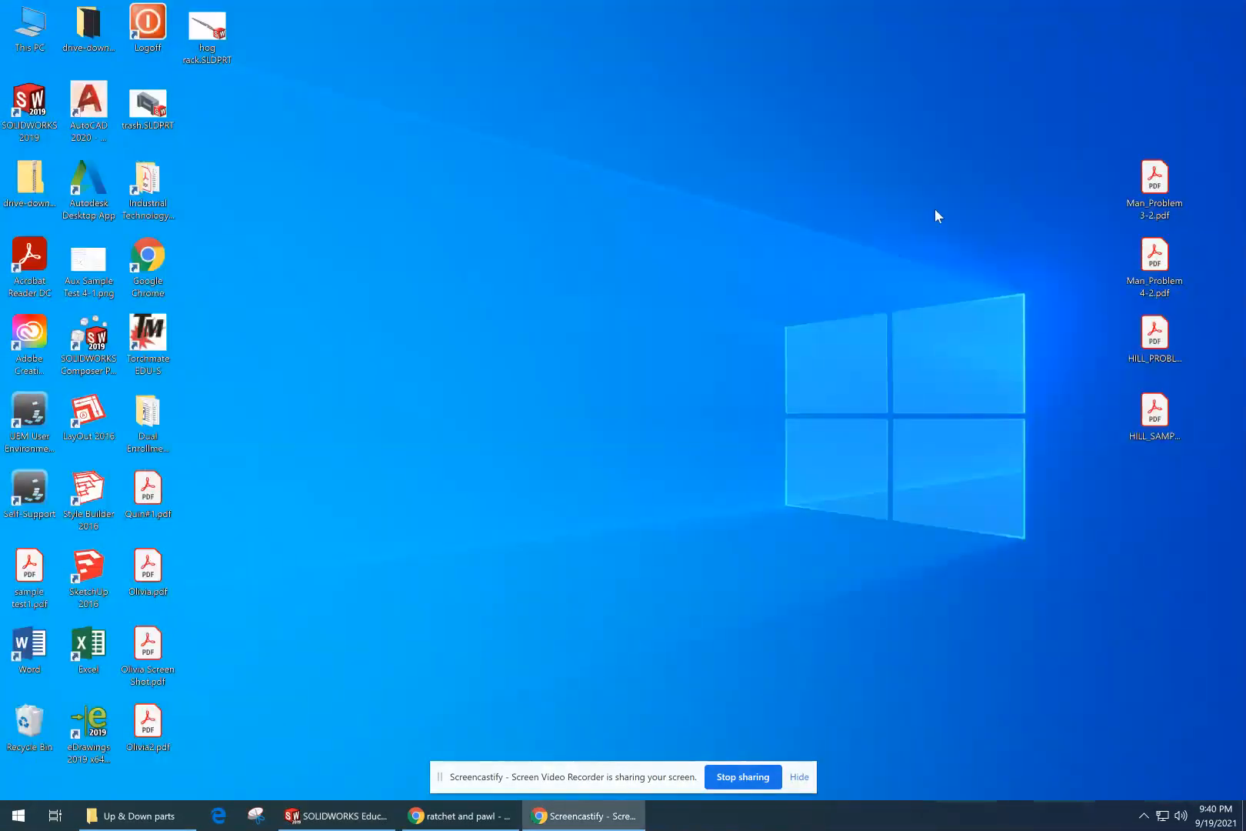
{"action": "right_click_drag", "start_coordinate": [151, 327], "coordinate": [148, 323]}
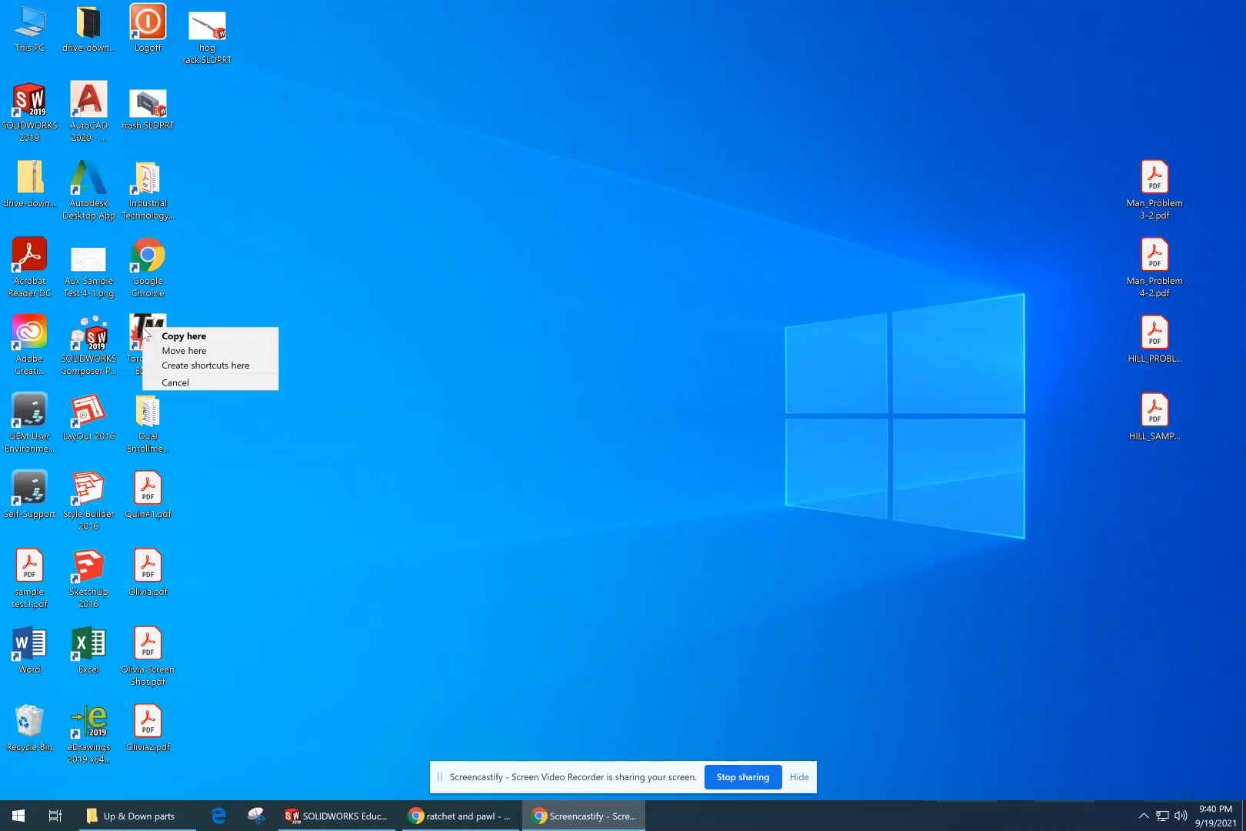
{"action": "left_click", "coordinate": [227, 284]}
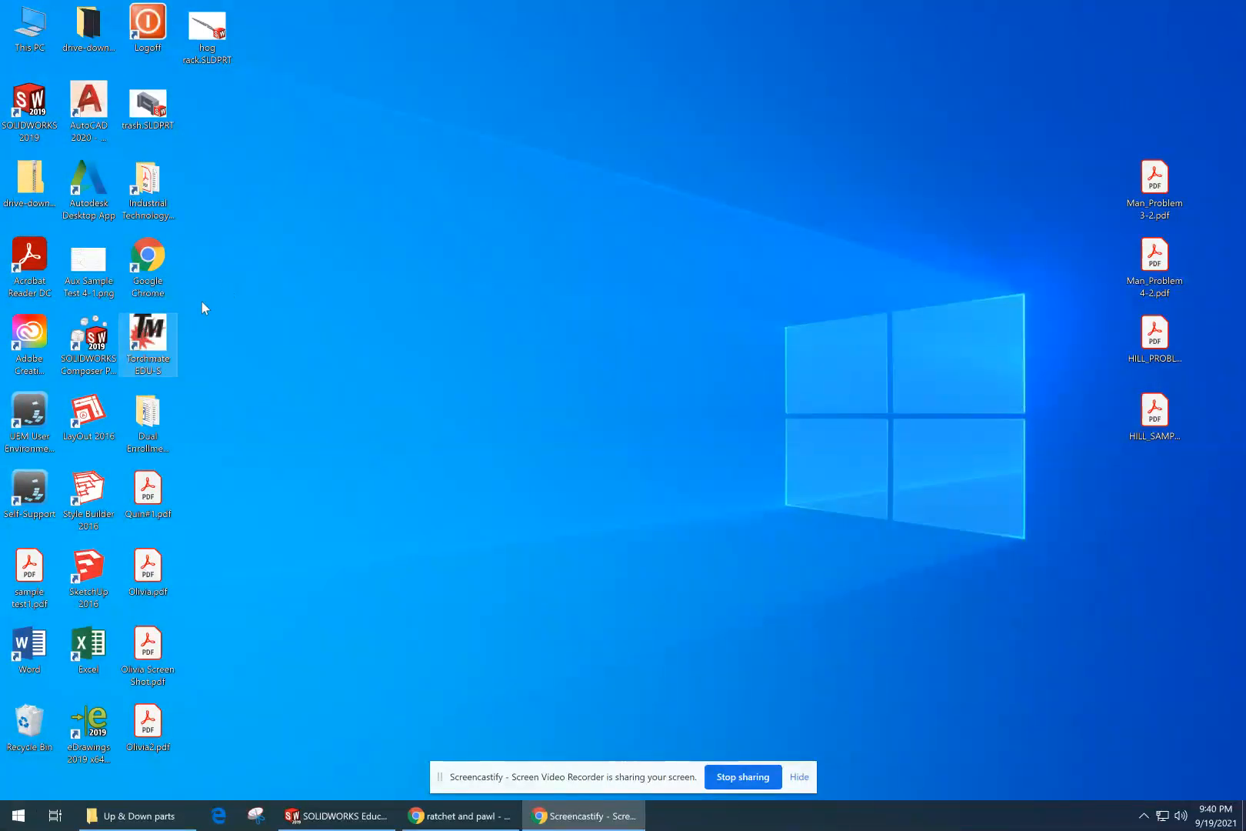
{"action": "right_click", "coordinate": [156, 337]}
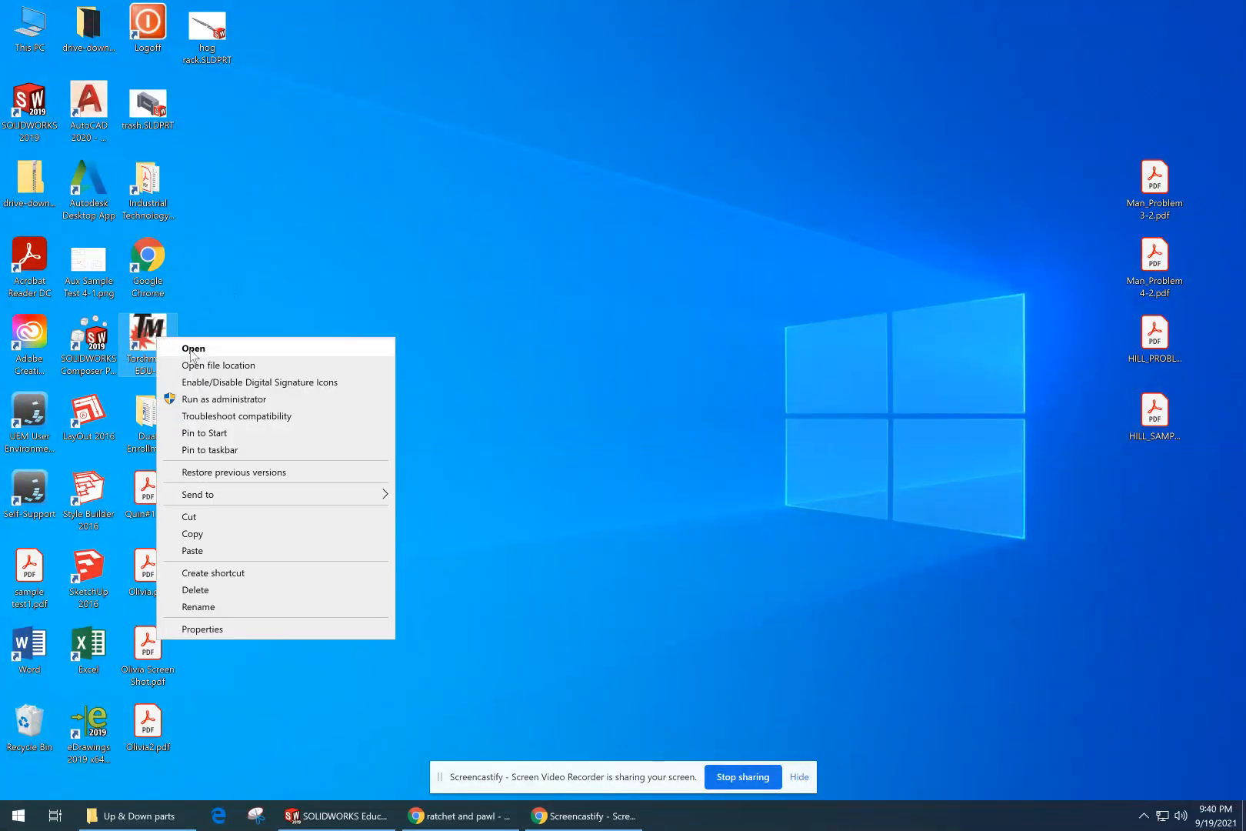
{"action": "left_click", "coordinate": [193, 350]}
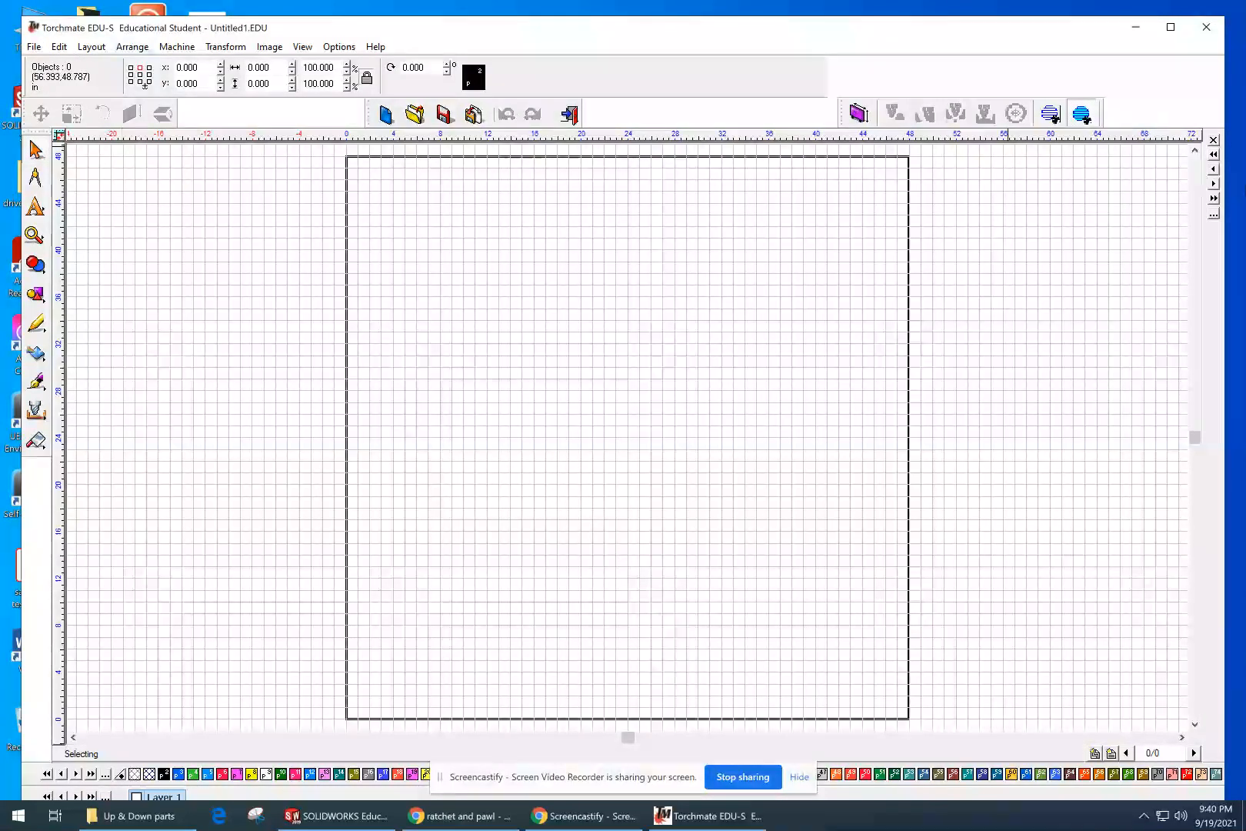
- Start importing a file and browse to the slohs folder on the Shared (S:) drive
{"action": "left_click", "coordinate": [33, 47]}
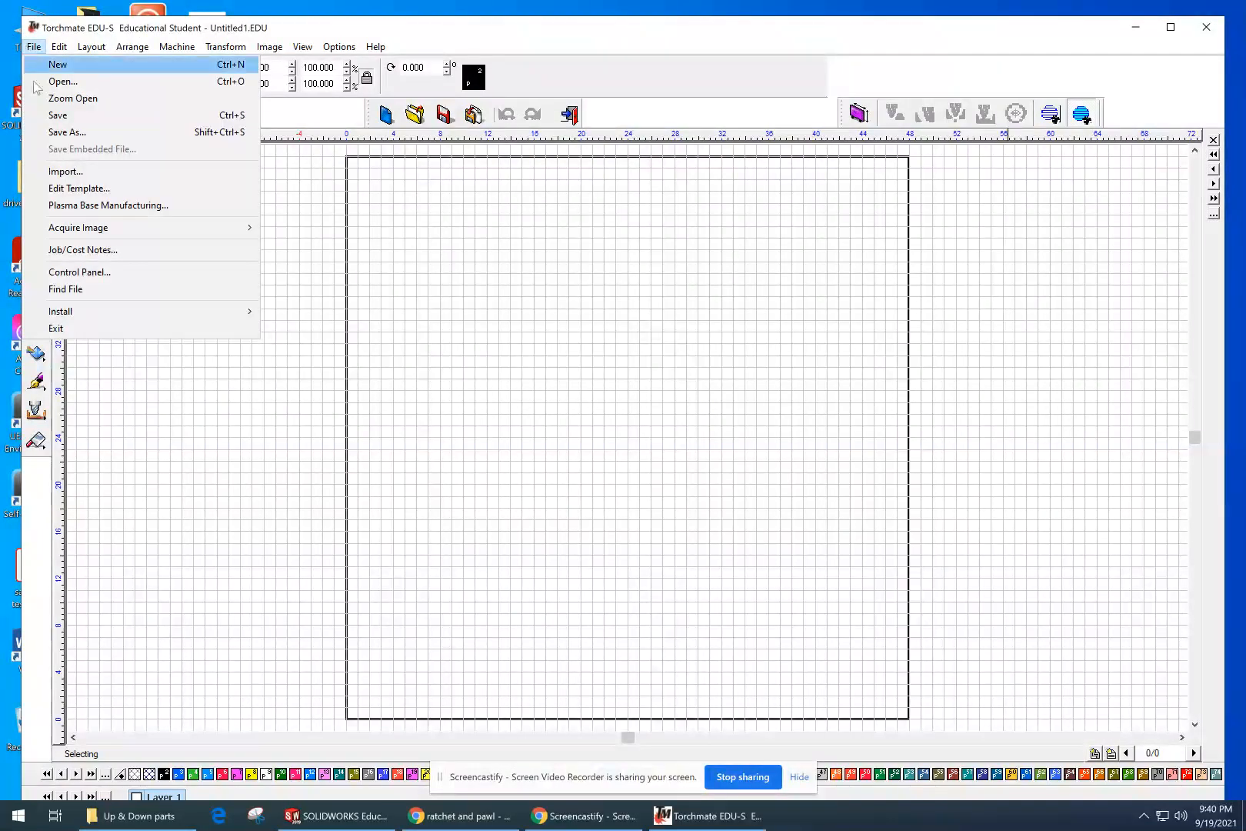
{"action": "left_click", "coordinate": [63, 172]}
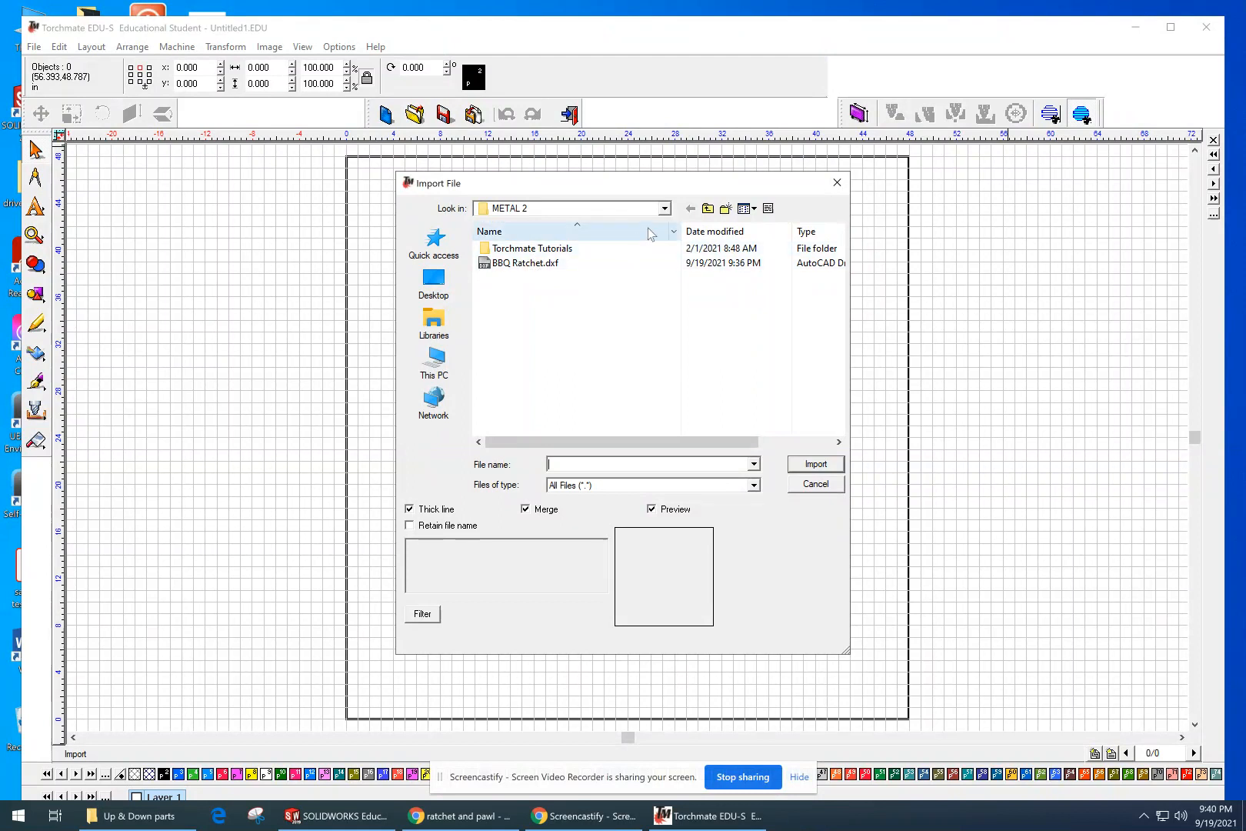
{"action": "left_click", "coordinate": [665, 209]}
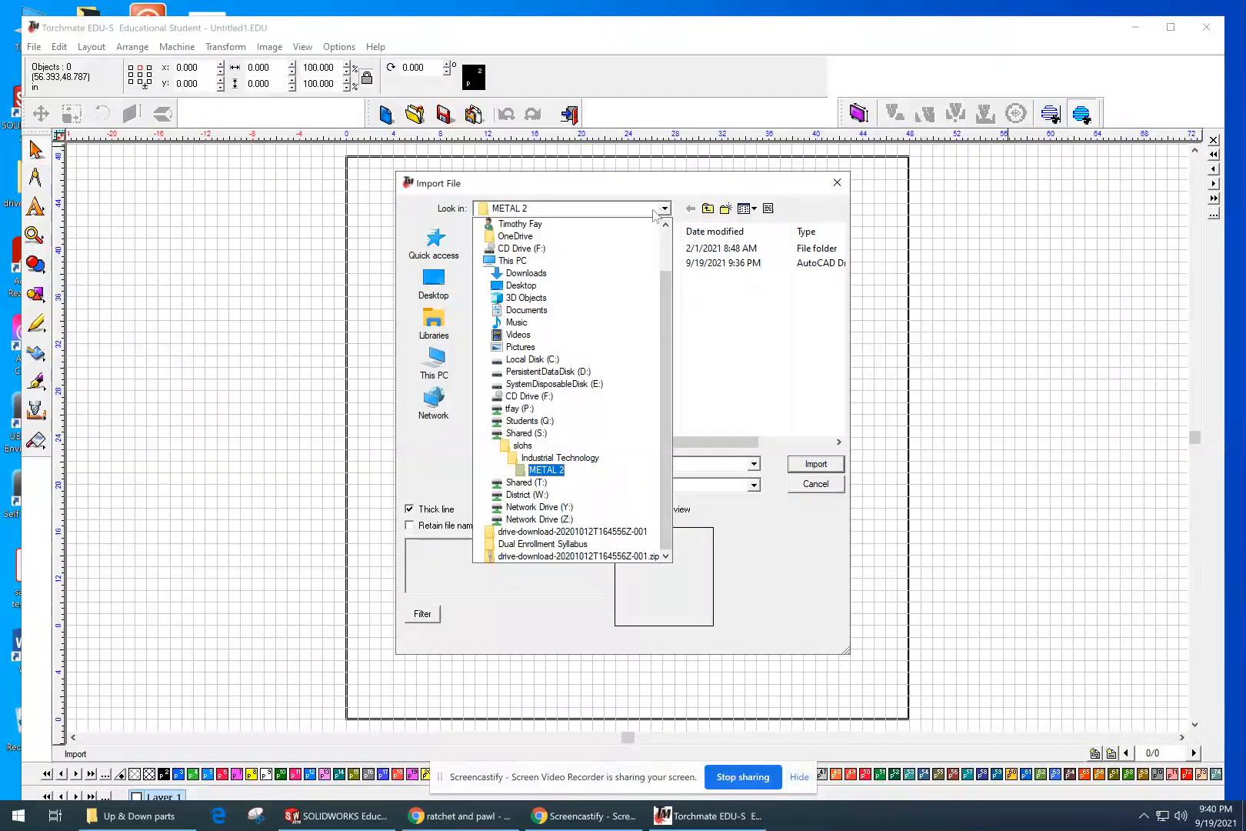
{"action": "left_click", "coordinate": [536, 433]}
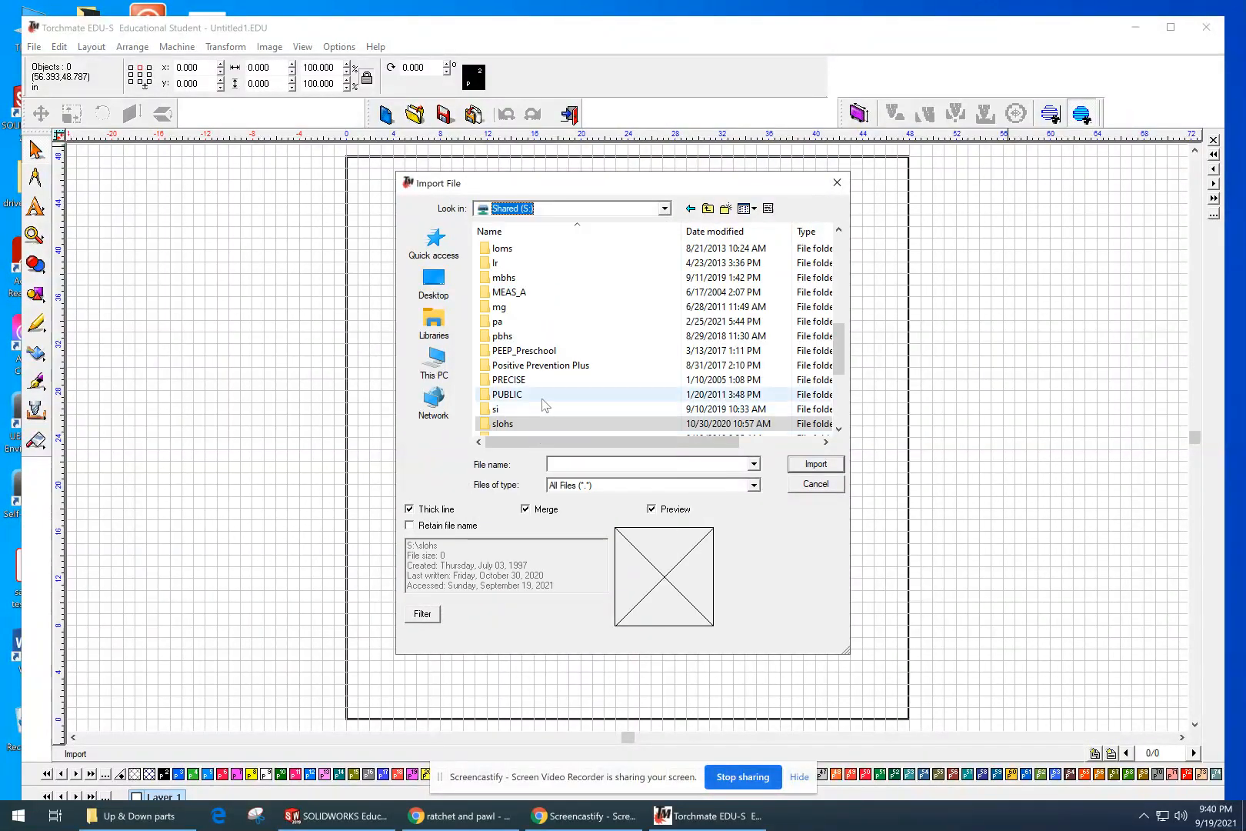
{"action": "scroll", "coordinate": [530, 369], "scroll_direction": "down", "scroll_amount": 2}
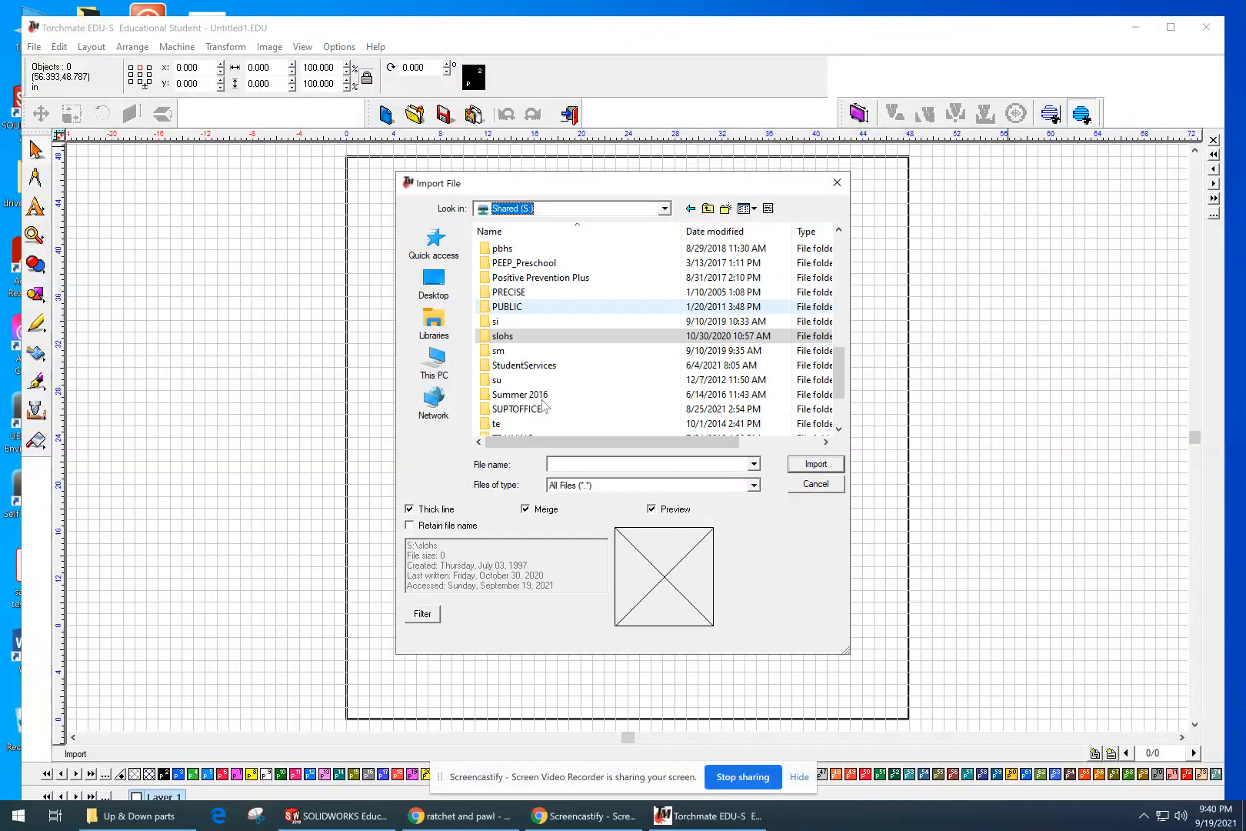
{"action": "double_click", "coordinate": [514, 342]}
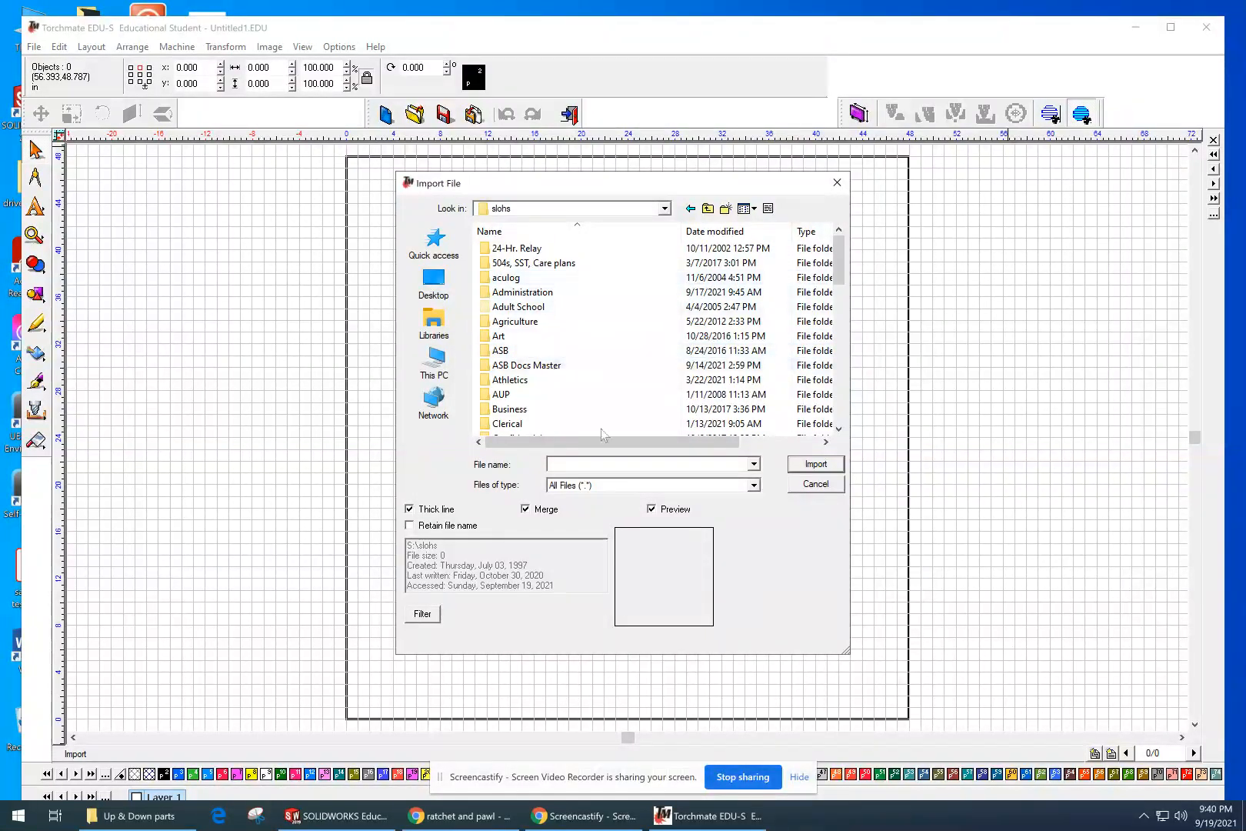
- Open the METAL 2 folder inside Industrial Technology as the import location
{"action": "scroll", "coordinate": [603, 322], "scroll_direction": "down", "scroll_amount": 2}
{"action": "scroll", "coordinate": [585, 300], "scroll_direction": "up", "scroll_amount": 2}
{"action": "scroll", "coordinate": [571, 280], "scroll_direction": "down", "scroll_amount": 2}
{"action": "scroll", "coordinate": [570, 294], "scroll_direction": "down", "scroll_amount": 2}
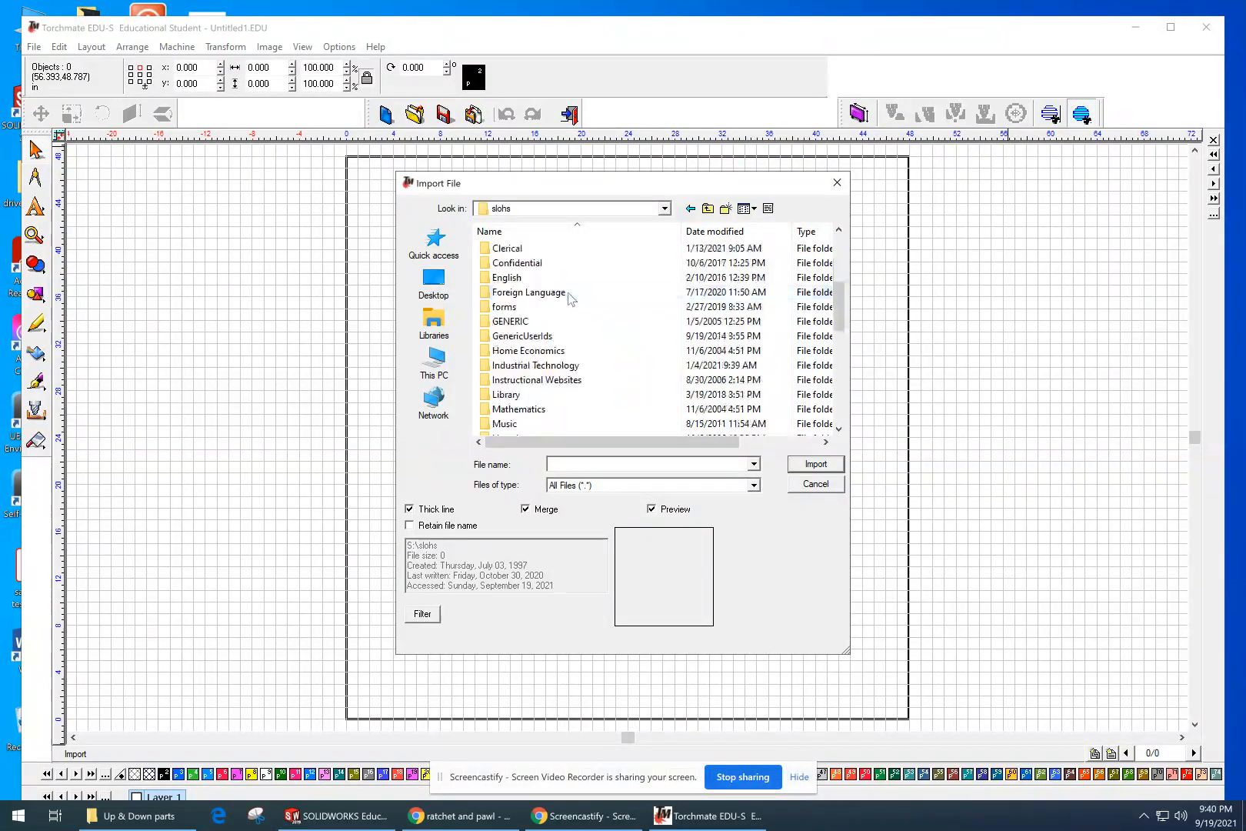
{"action": "double_click", "coordinate": [514, 366]}
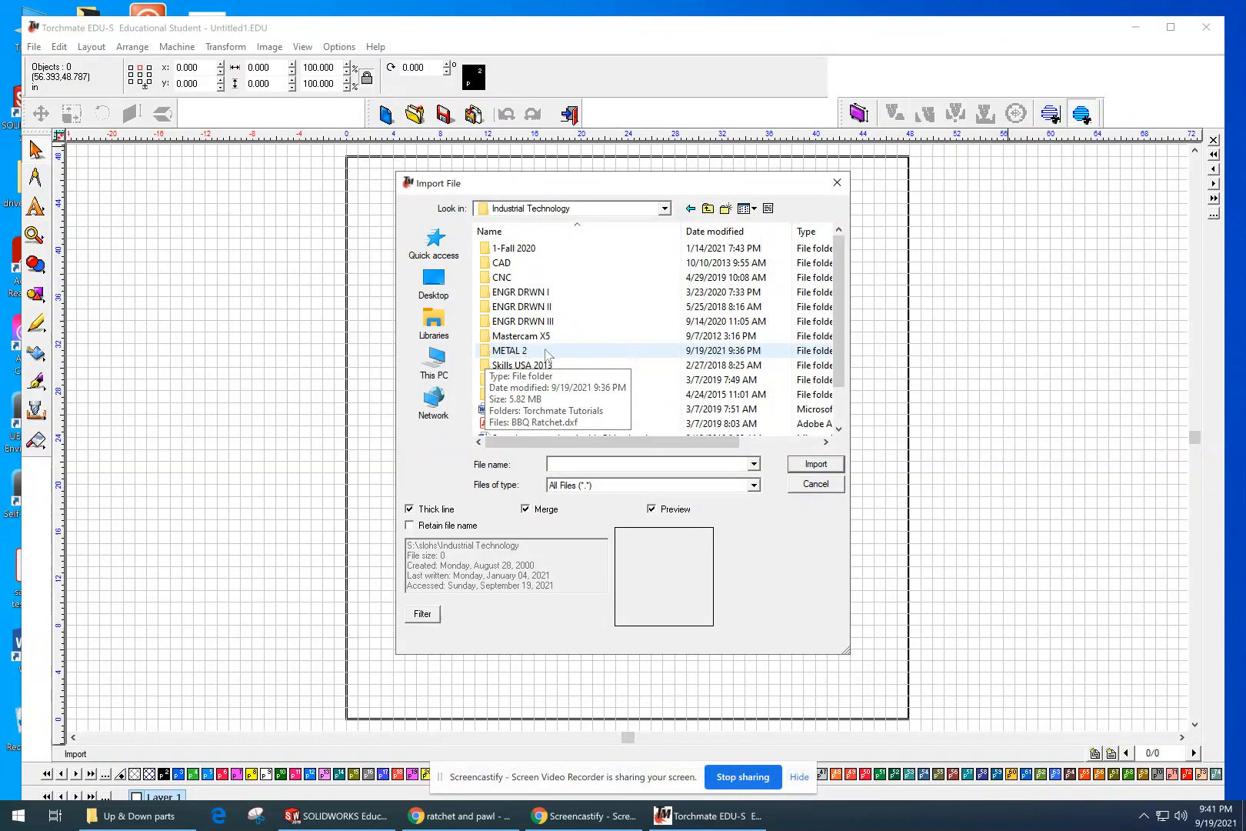
{"action": "double_click", "coordinate": [545, 351]}
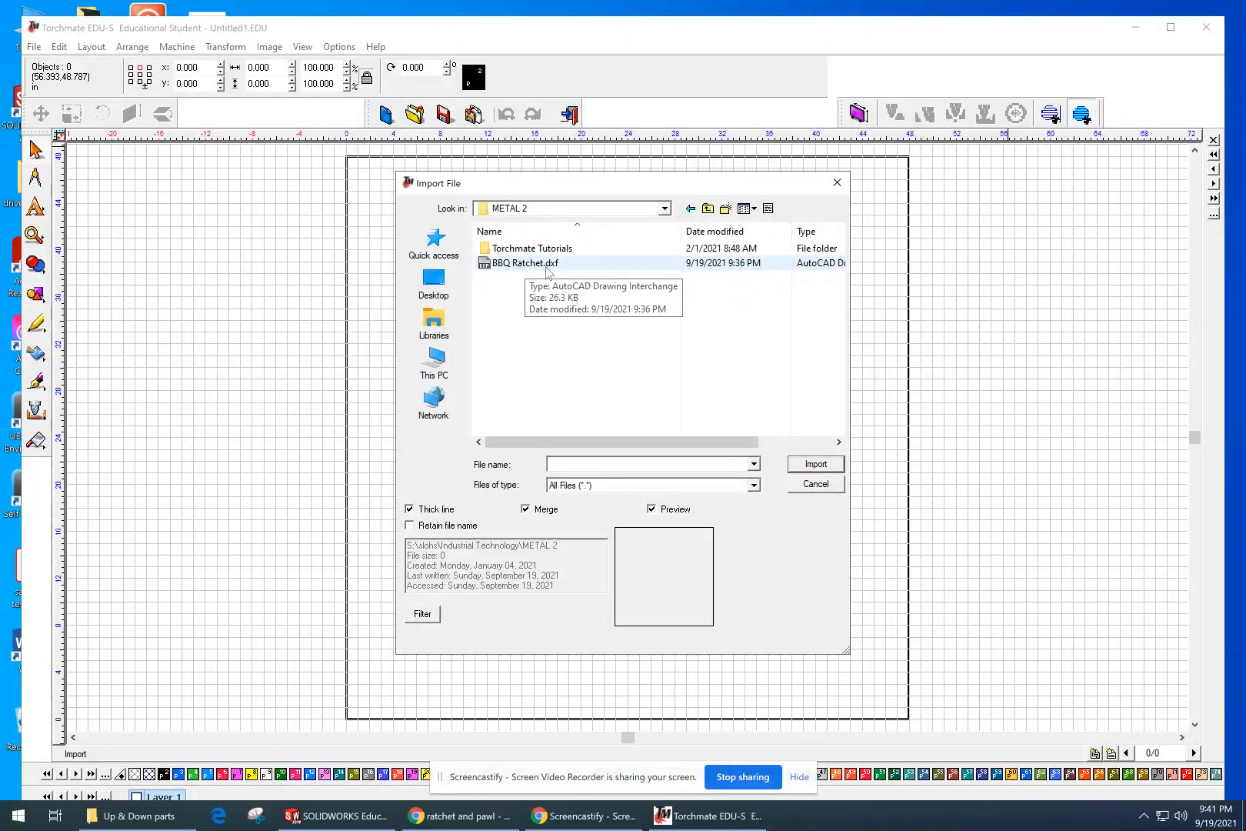
- Choose BBQ Ratchet.dxf, place it in the upper middle of the sheet, and accept the DXF import options with polygons and inches
{"action": "double_click", "coordinate": [526, 263]}
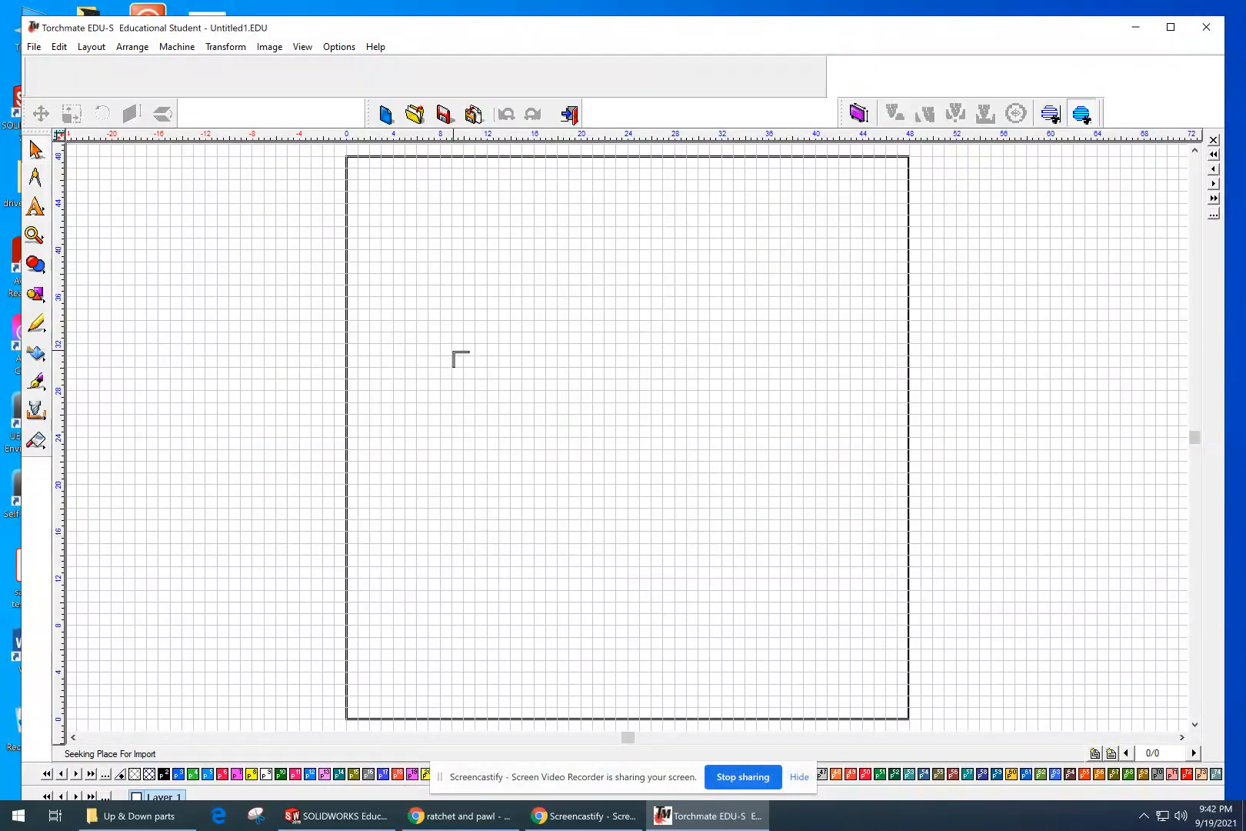
{"action": "left_click", "coordinate": [576, 337]}
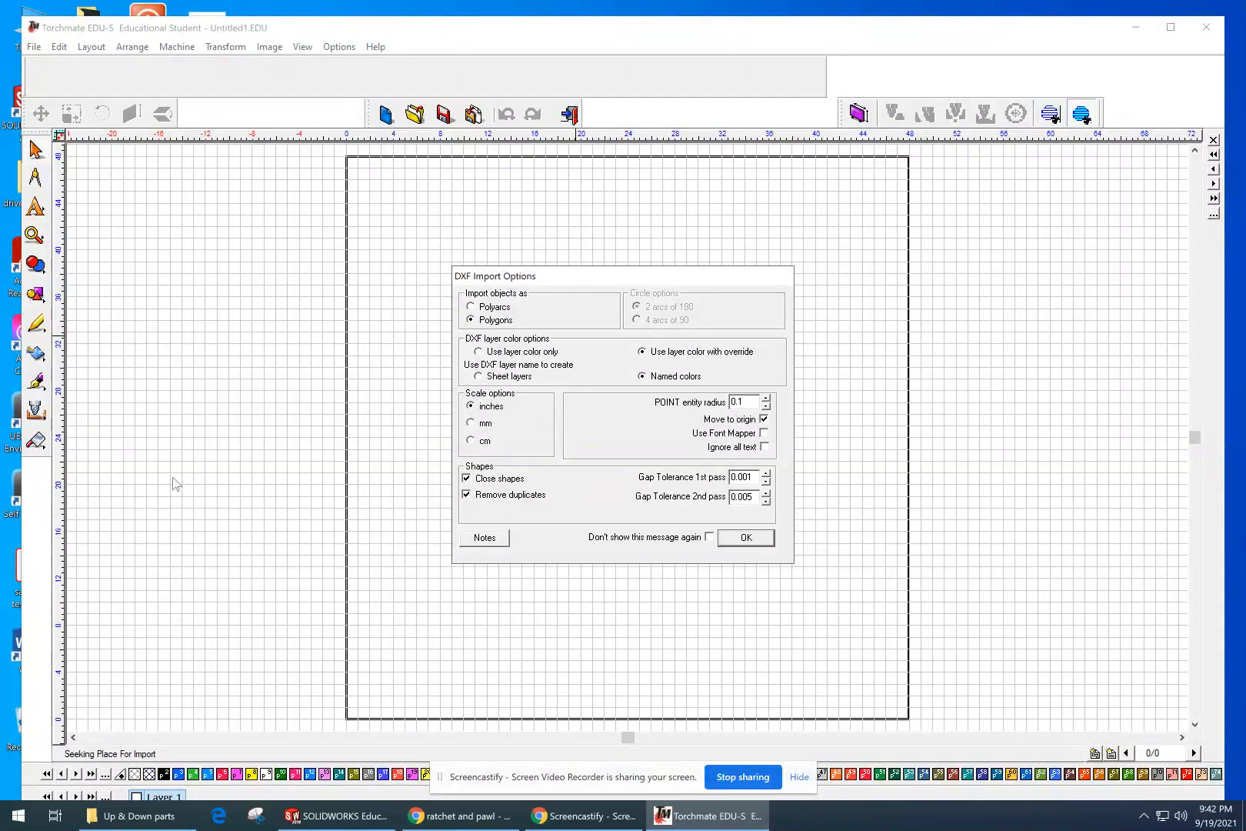
{"action": "left_click", "coordinate": [746, 541]}
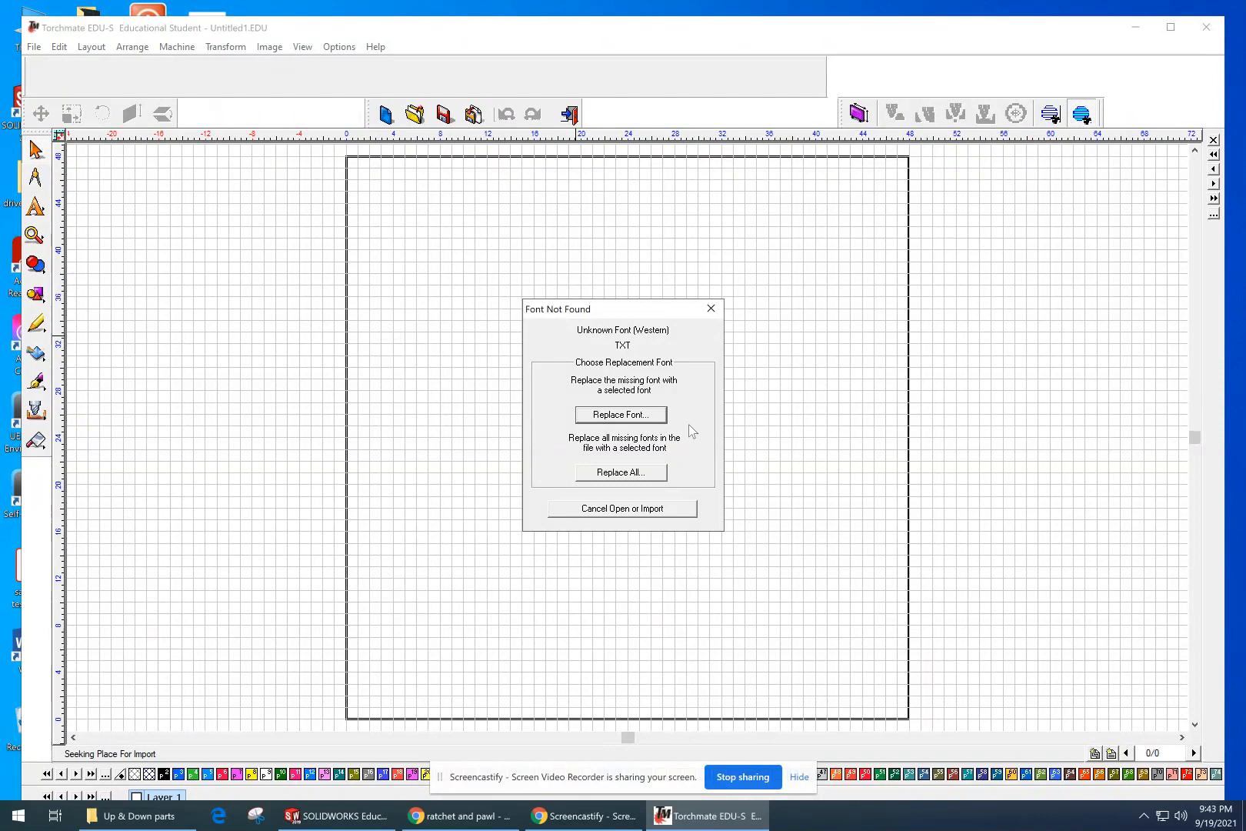
{"action": "left_click", "coordinate": [647, 422]}
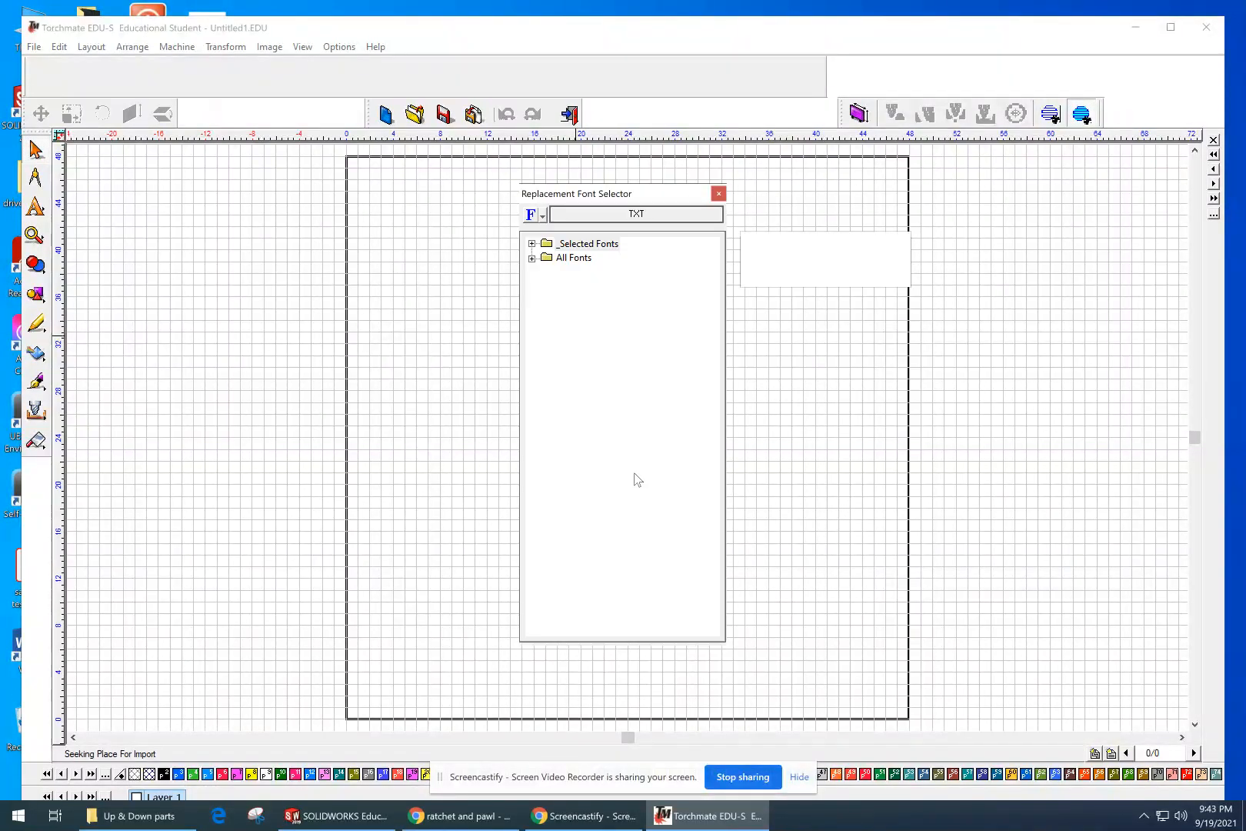
{"action": "left_click", "coordinate": [576, 259]}
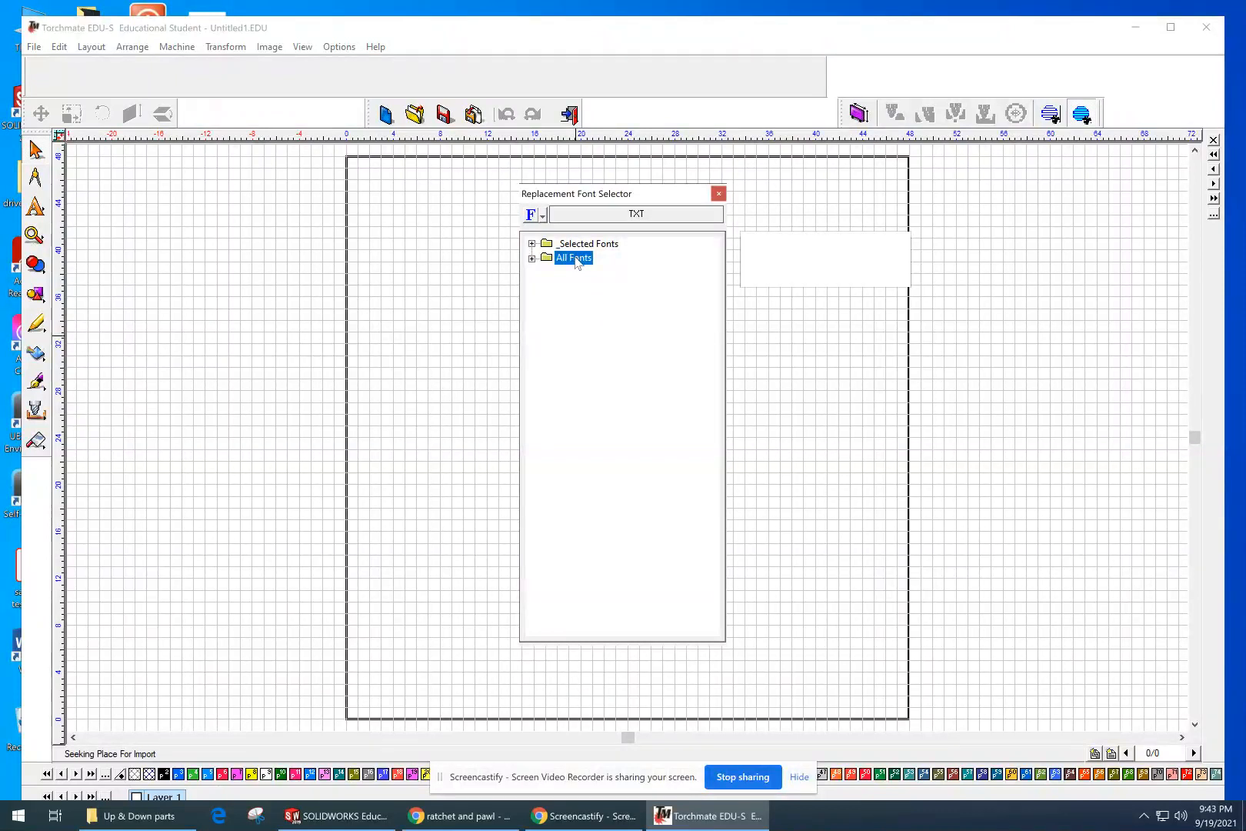
{"action": "left_click", "coordinate": [532, 260]}
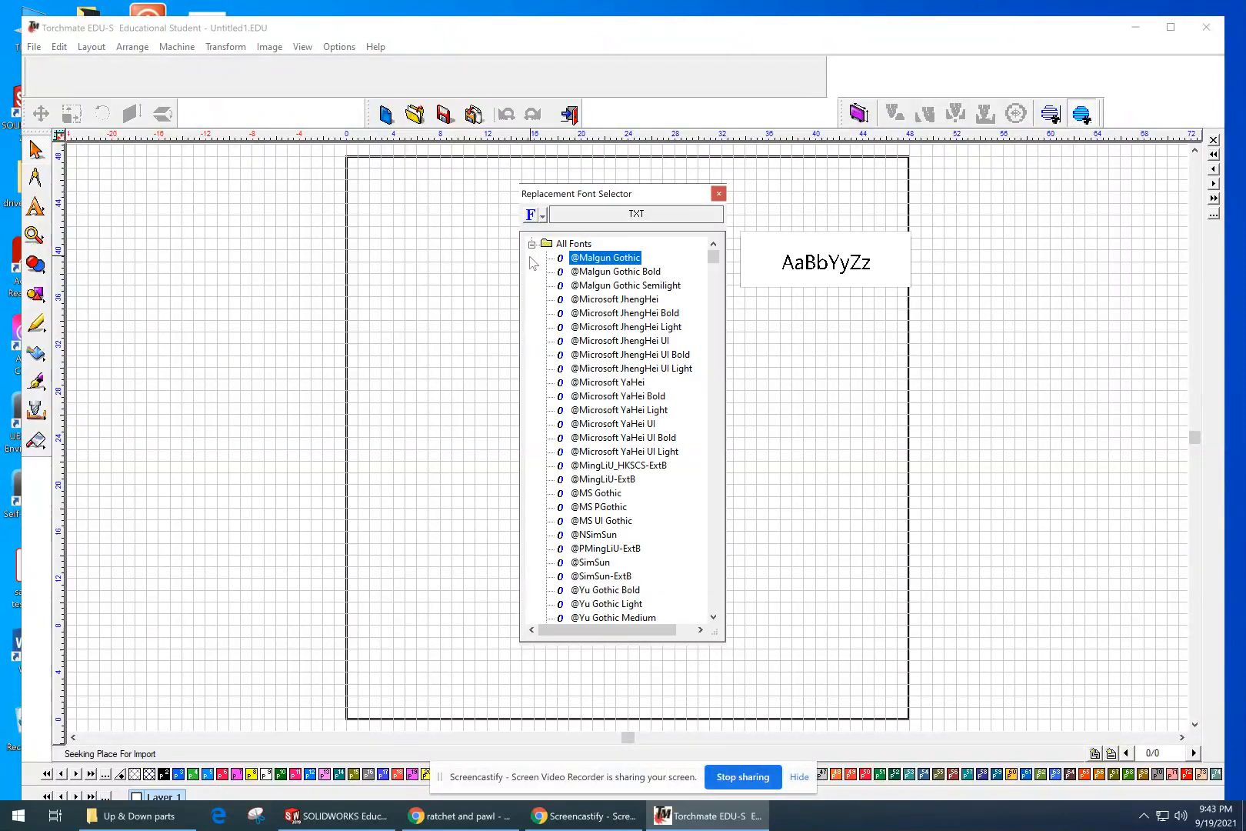
{"action": "double_click", "coordinate": [608, 263]}
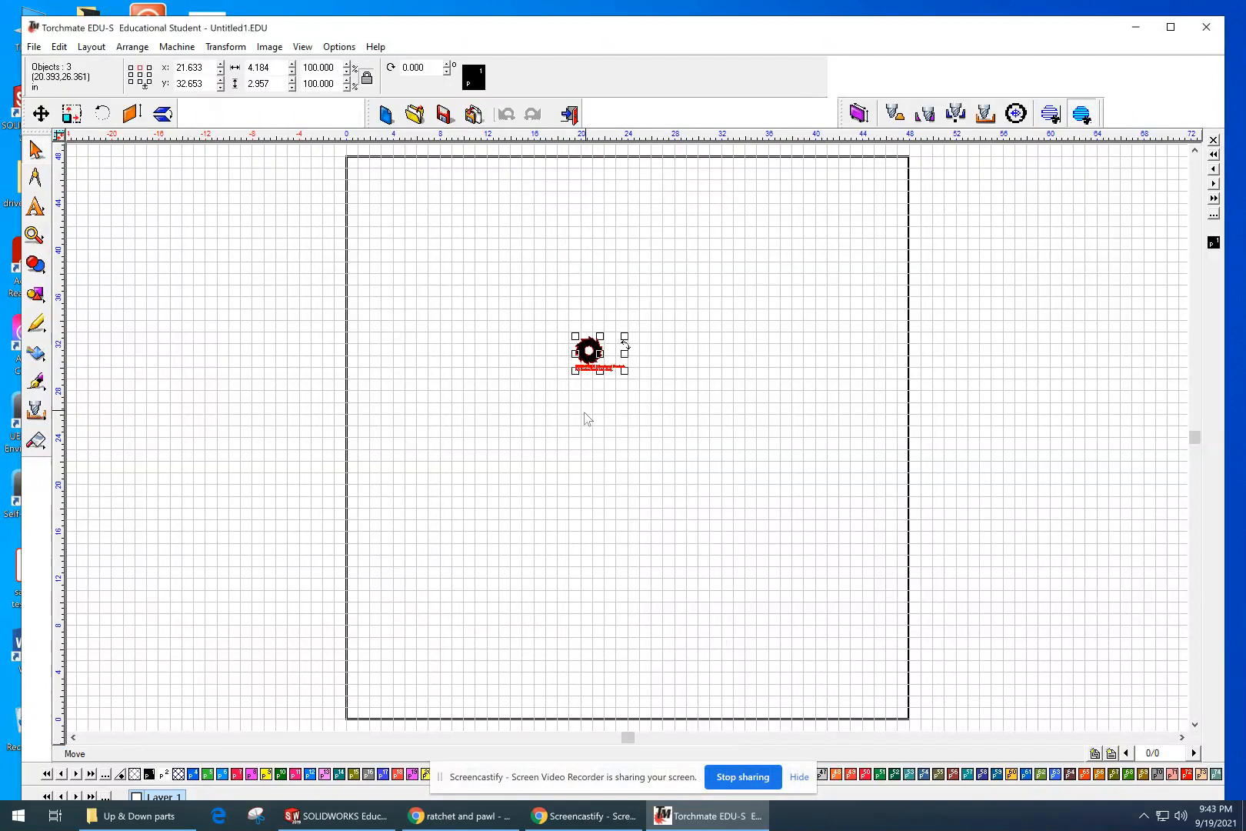
- Delete the two imported text lines "SOLIDWORKS Educational Product." and "For Instructional Use Only." beneath the ratchet gear
{"action": "scroll", "coordinate": [595, 353], "scroll_direction": "up", "scroll_amount": 1}
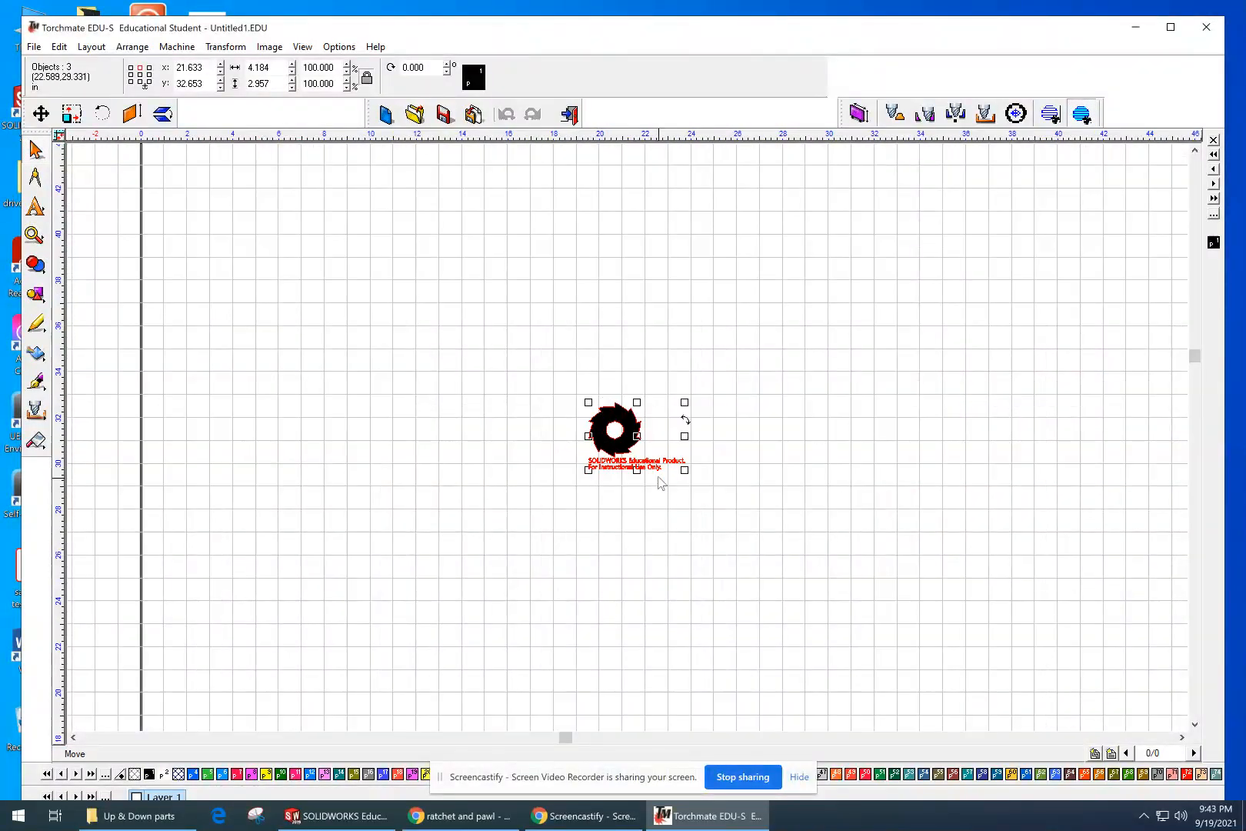
{"action": "scroll", "coordinate": [658, 466], "scroll_direction": "down", "scroll_amount": 1}
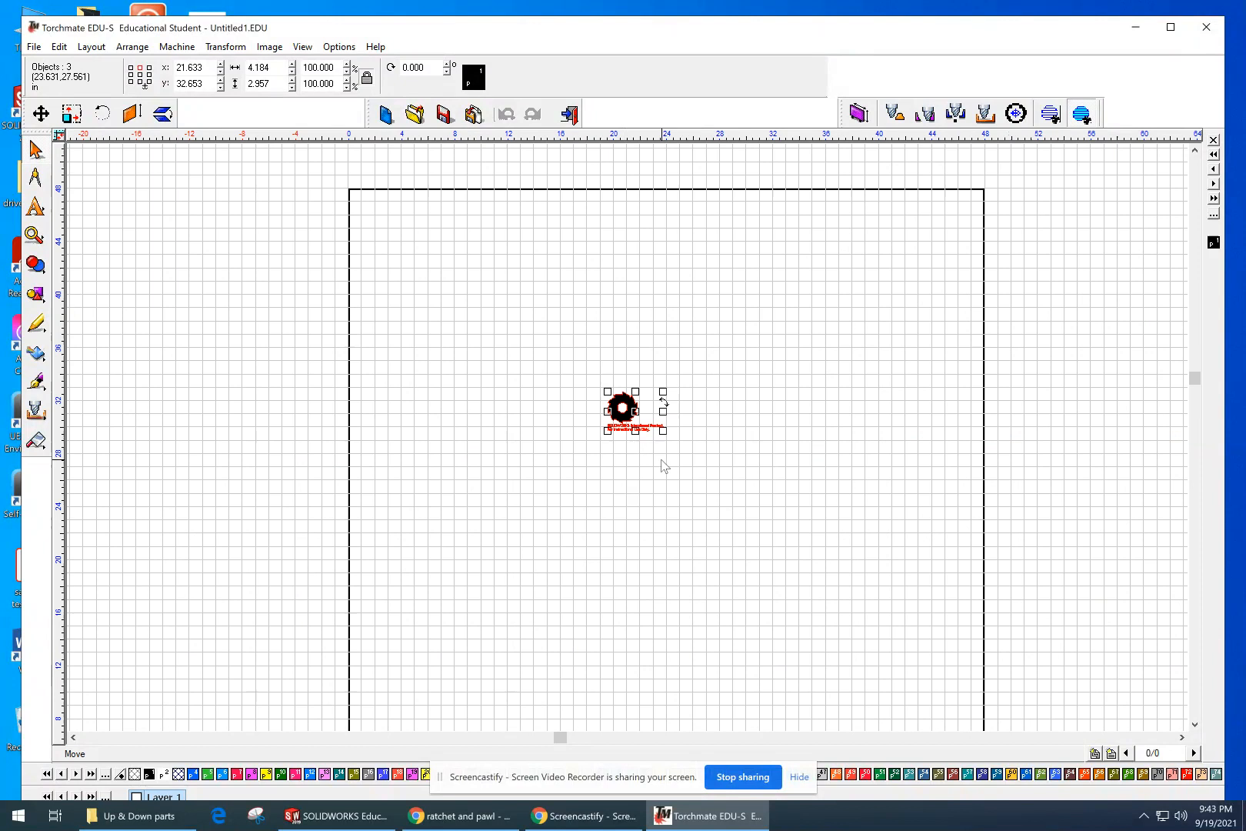
{"action": "scroll", "coordinate": [646, 452], "scroll_direction": "up", "scroll_amount": 4}
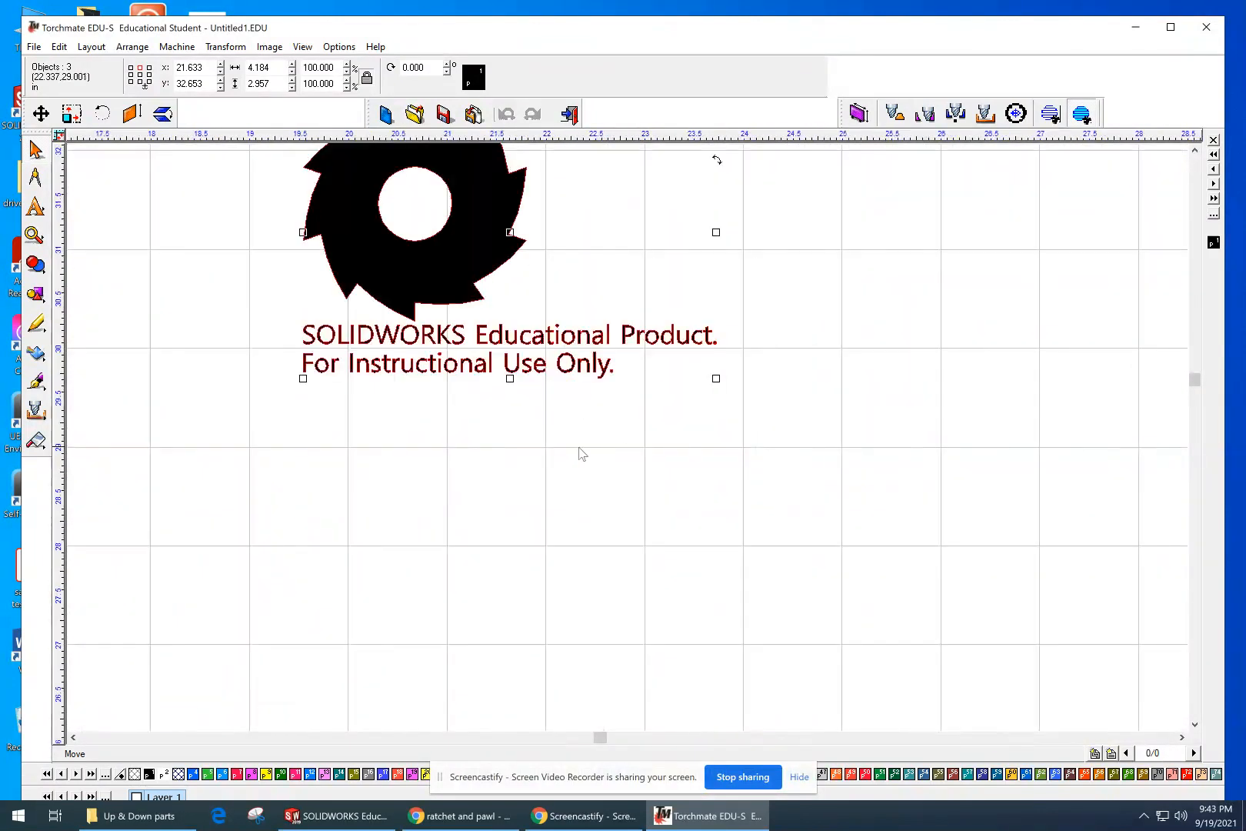
{"action": "left_click", "coordinate": [510, 364]}
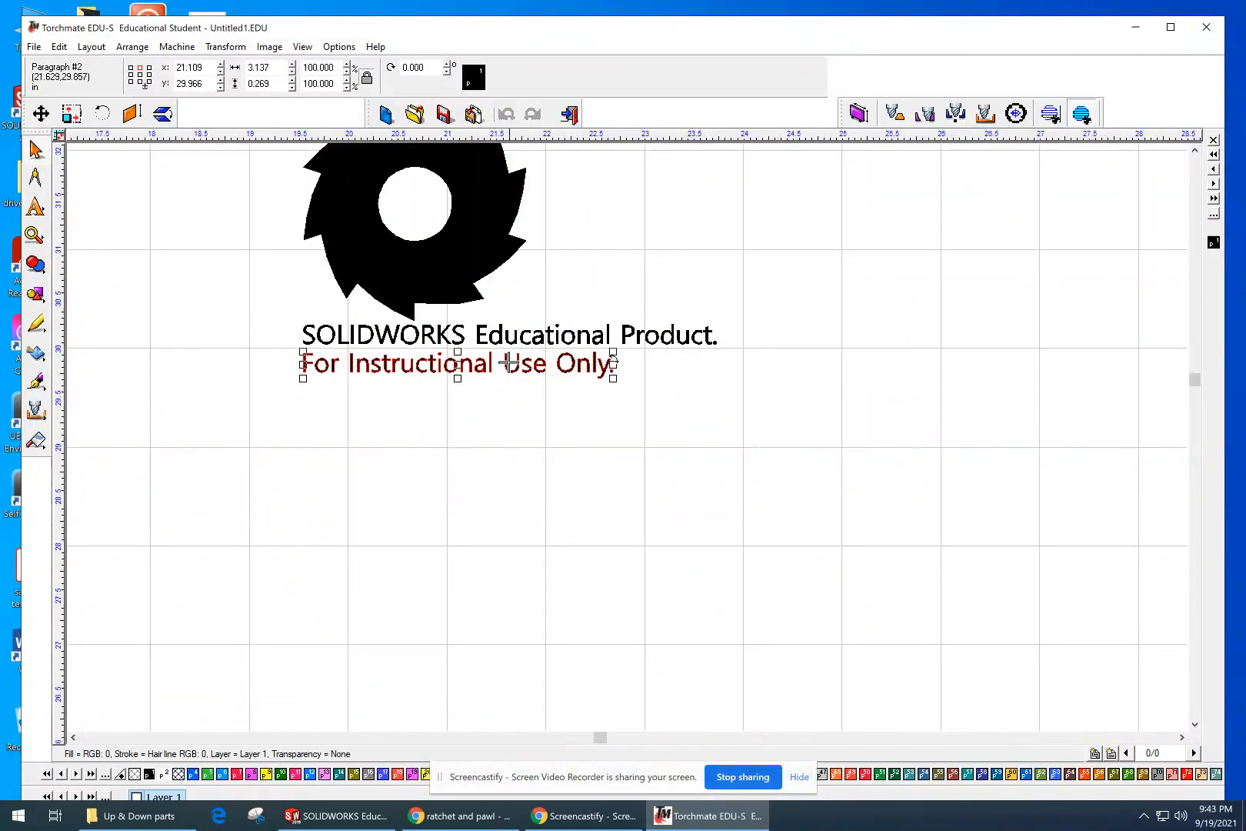
{"action": "left_click", "coordinate": [509, 341]}
{"action": "left_click", "coordinate": [483, 365]}
{"action": "left_click", "coordinate": [453, 342]}
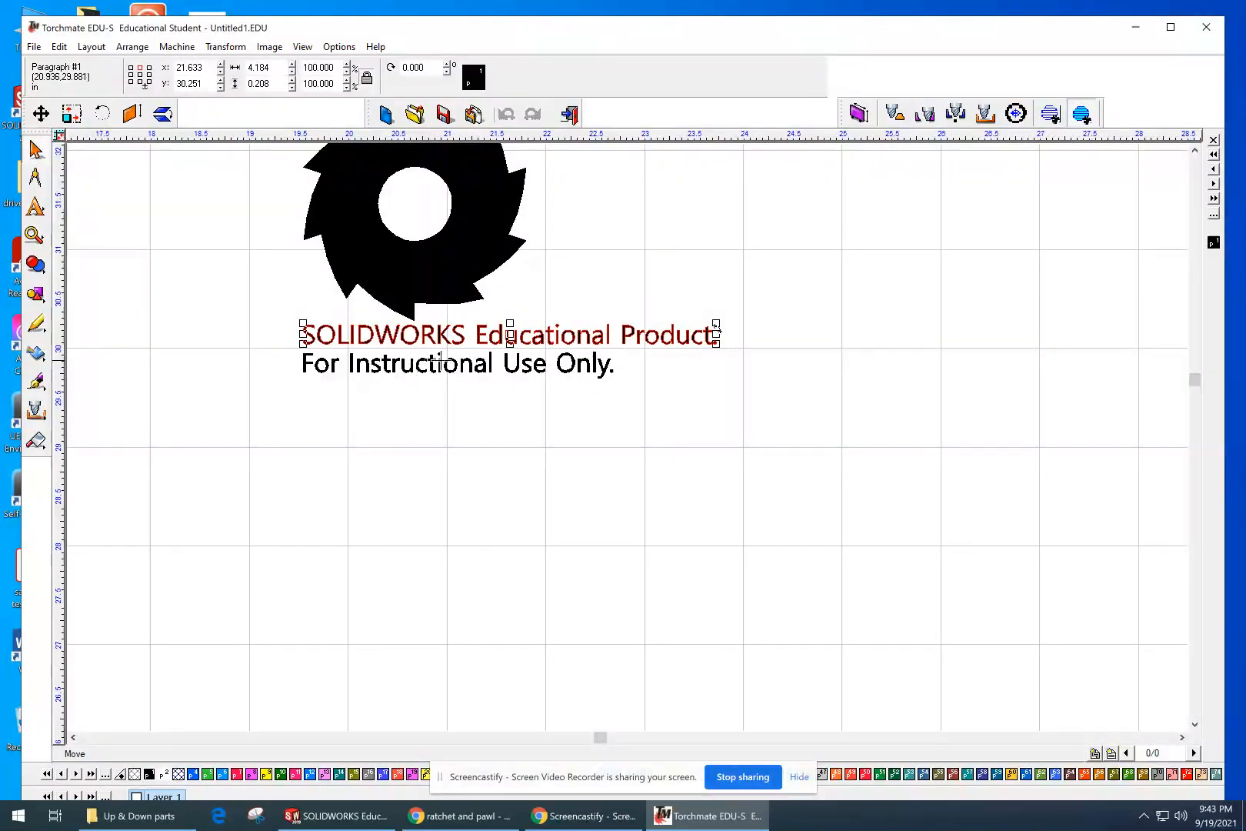
{"action": "left_click", "coordinate": [563, 390]}
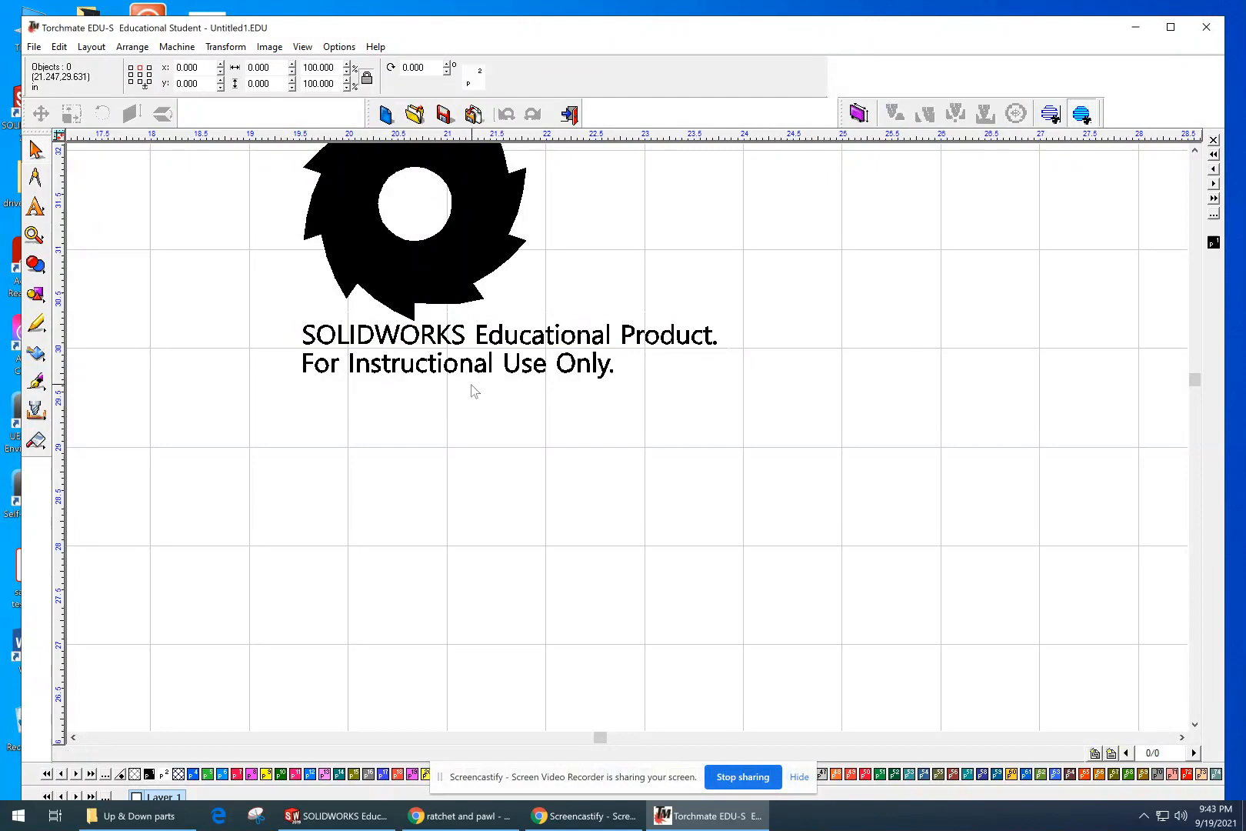
{"action": "left_click", "coordinate": [448, 344]}
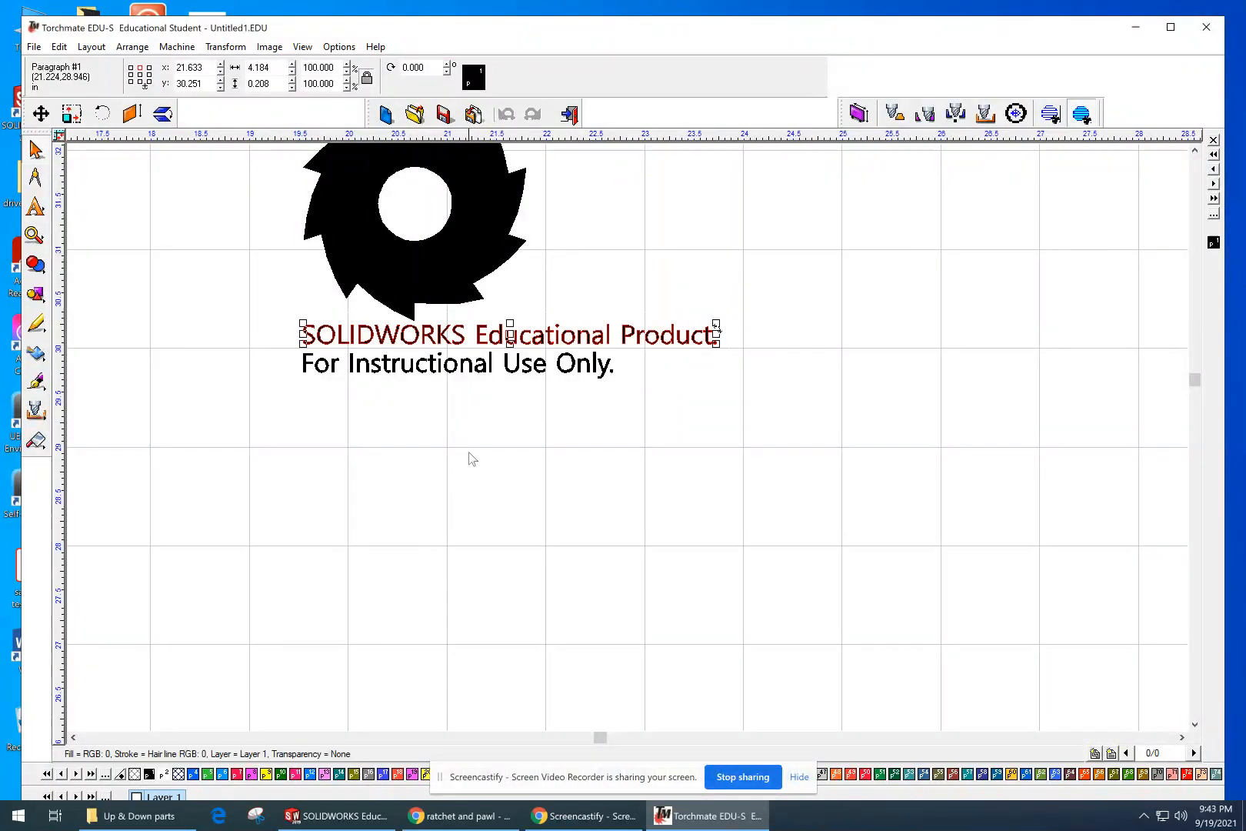
{"action": "left_click", "coordinate": [455, 394]}
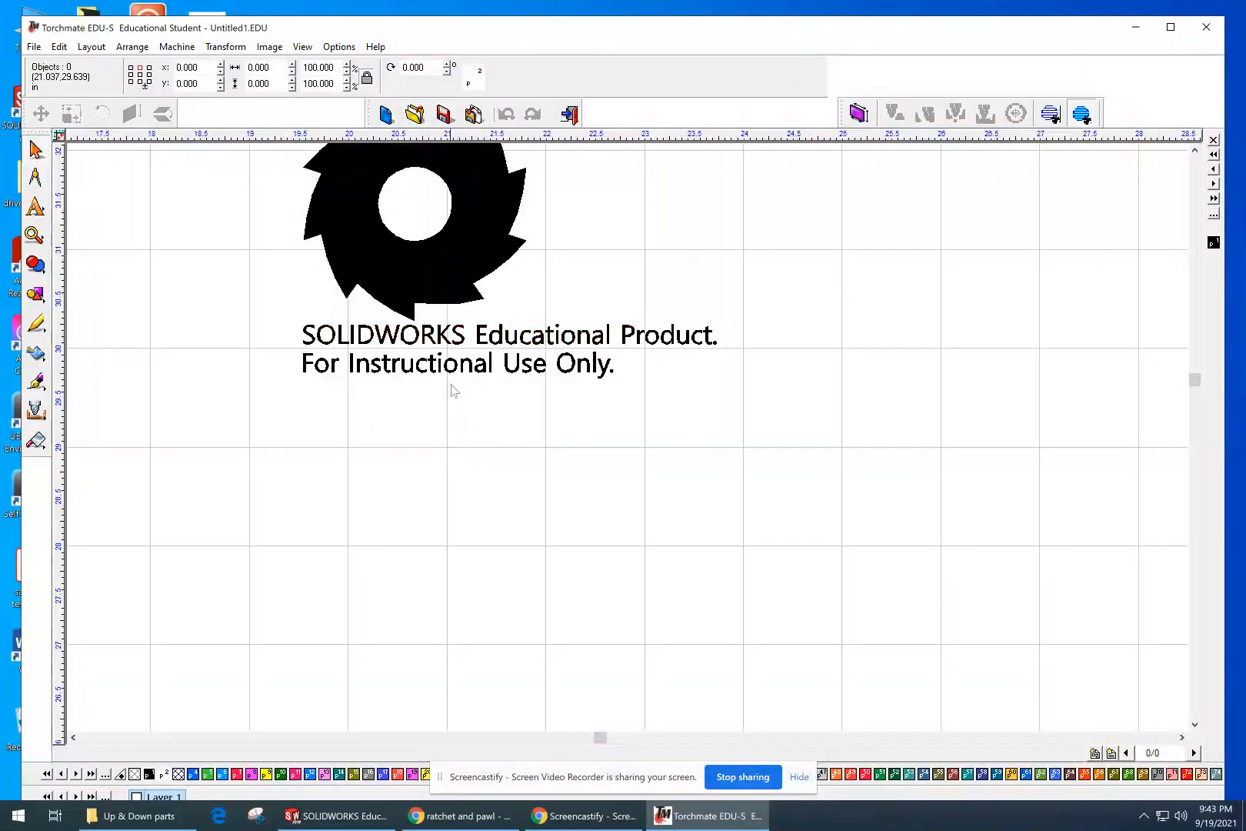
{"action": "left_click", "coordinate": [445, 338]}
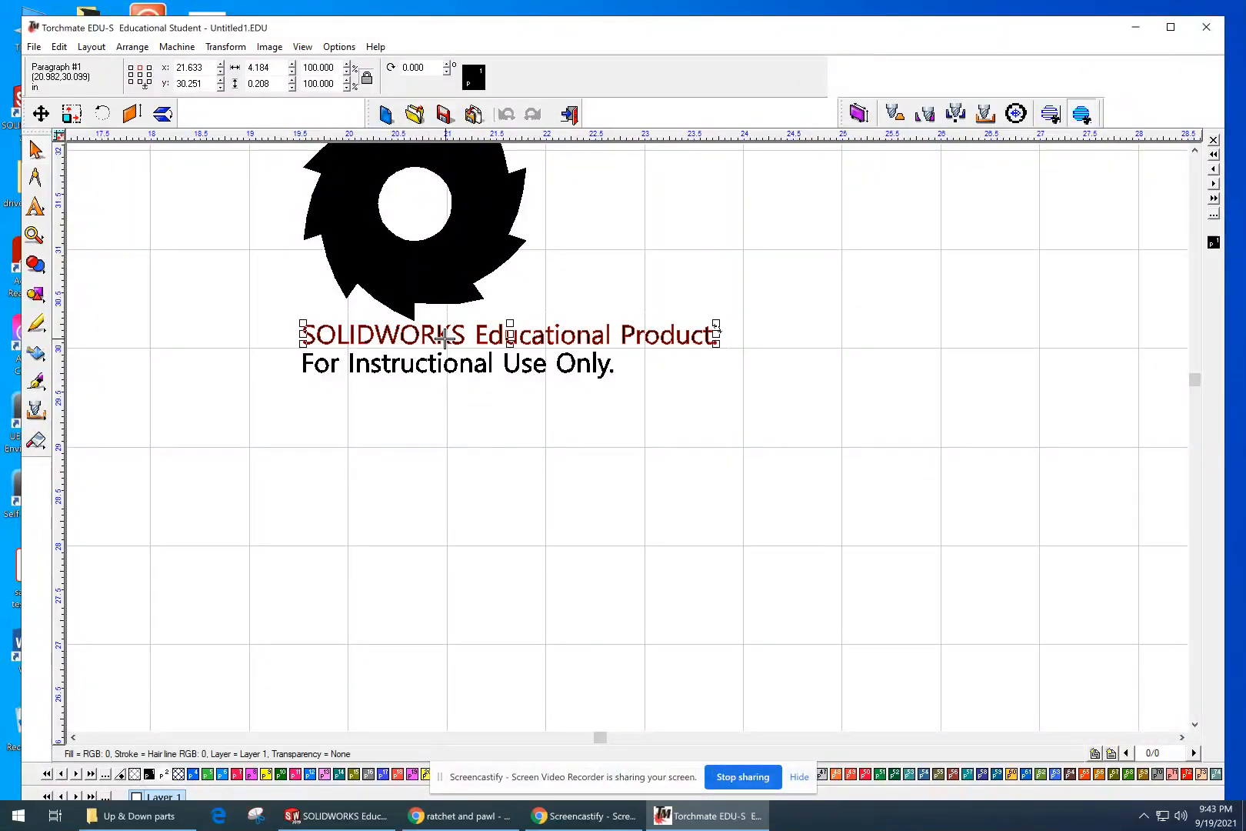
{"action": "key", "text": "Delete"}
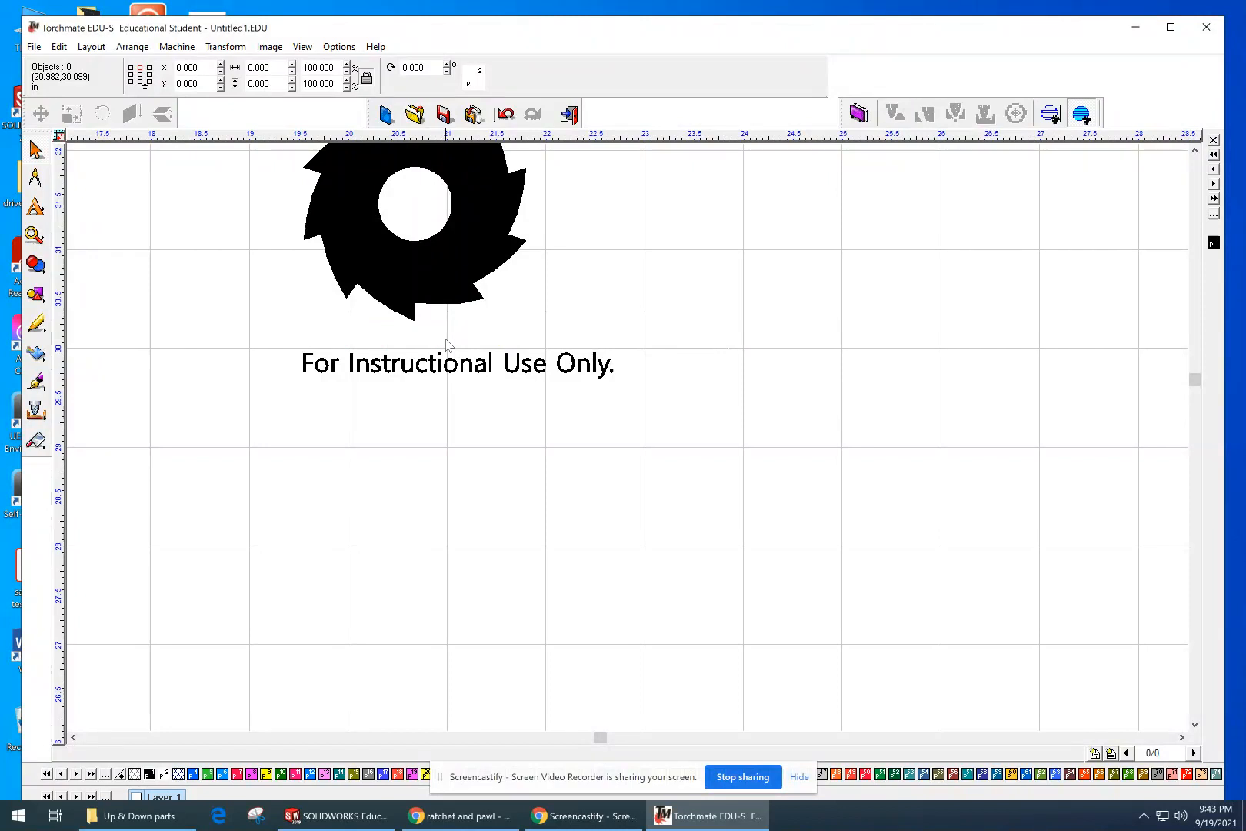
{"action": "left_click", "coordinate": [429, 370]}
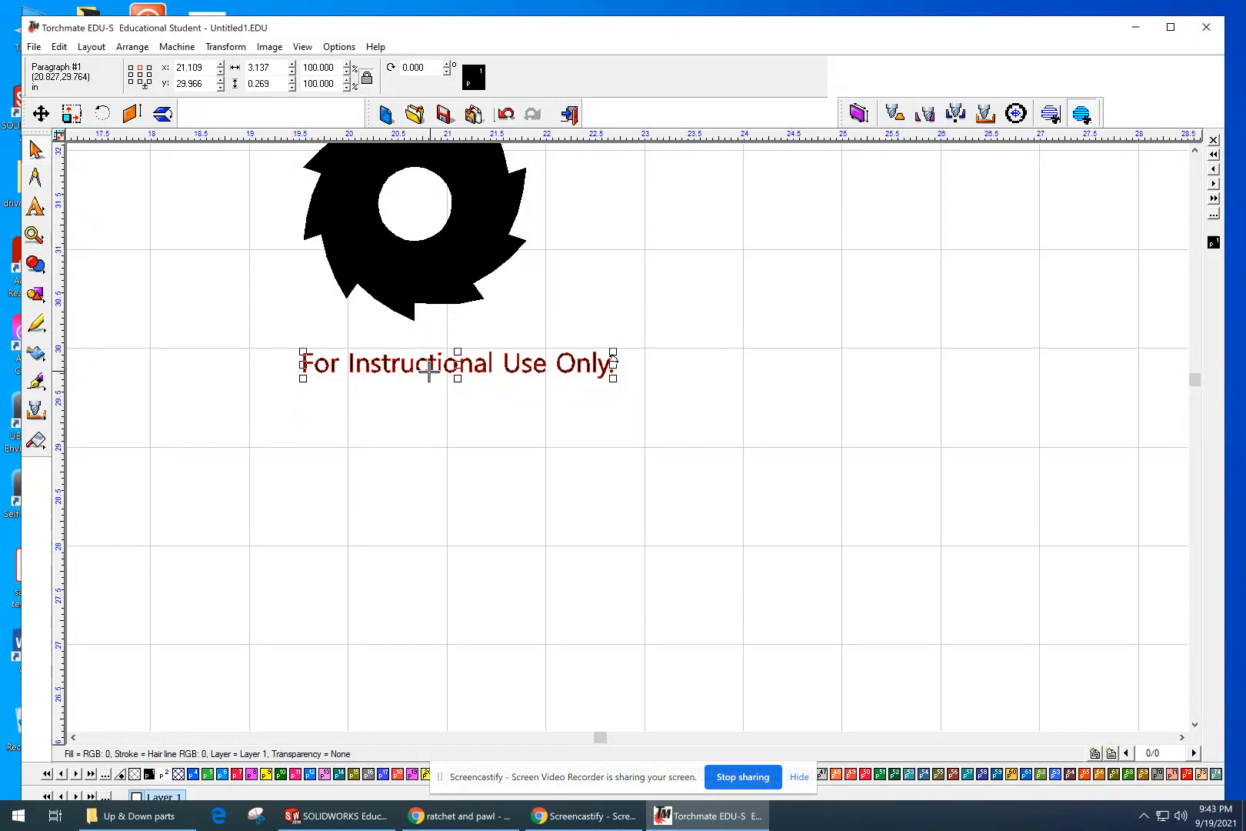
{"action": "key", "text": "Delete"}
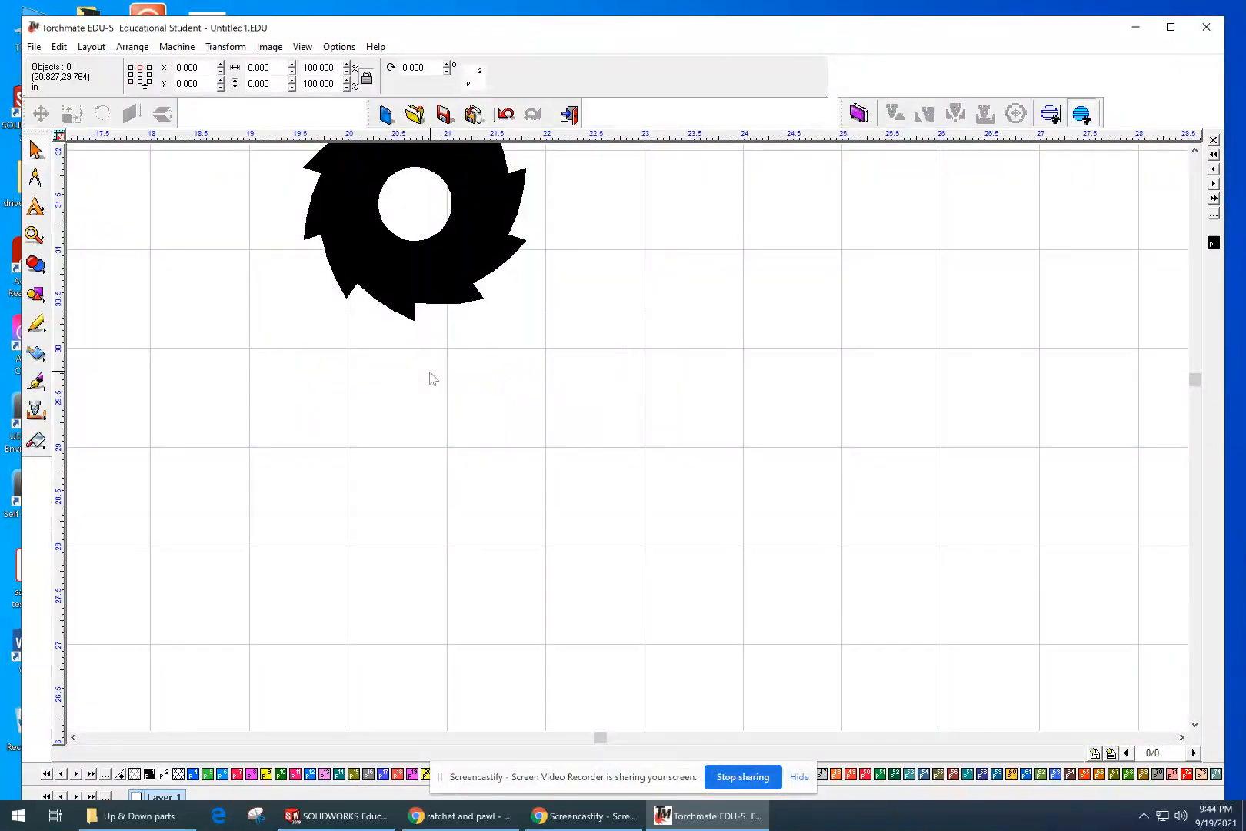
- Examine the ratchet gear's tooth profile and centre hole up close and its location within the sheet
{"action": "mouse_move", "coordinate": [406, 339]}
{"action": "middle_mouse_down"}
{"action": "mouse_move", "coordinate": [377, 463]}
{"action": "mouse_move", "coordinate": [560, 535]}
{"action": "middle_mouse_up"}
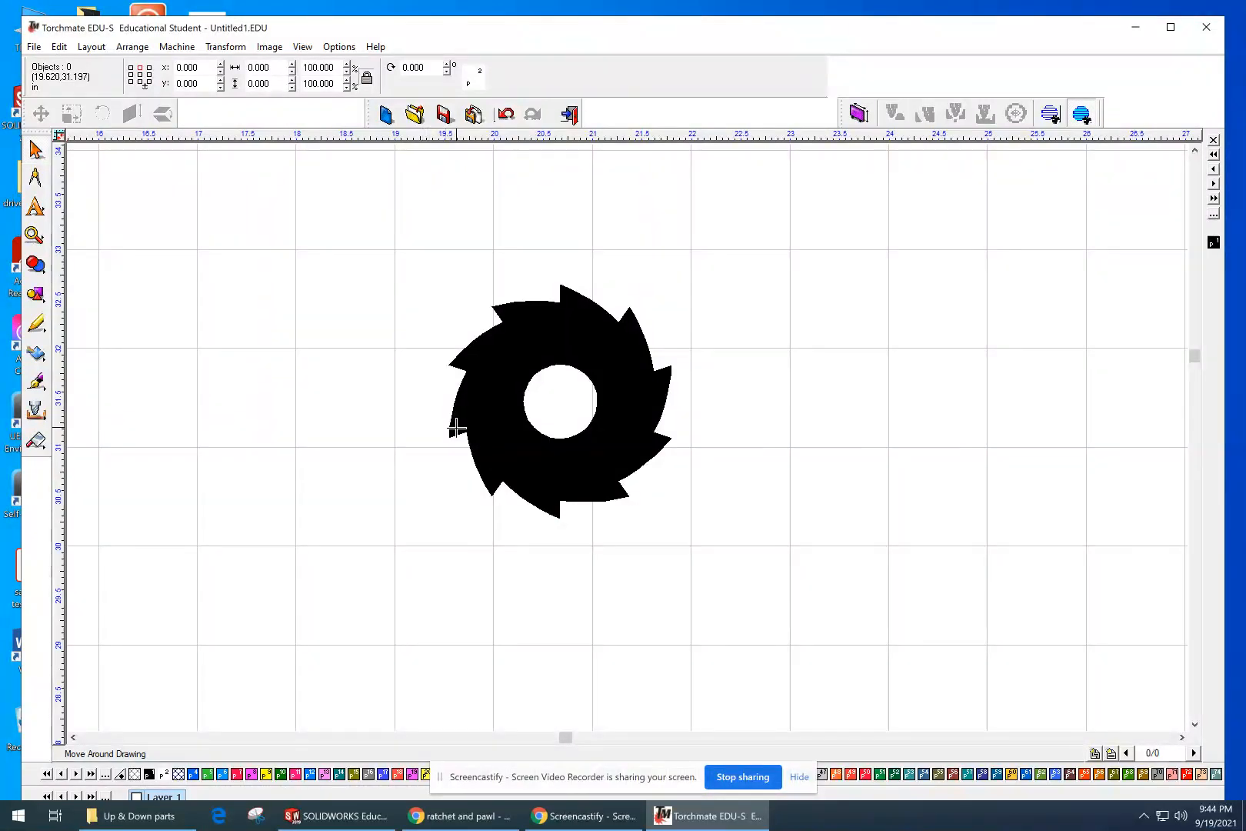
{"action": "scroll", "coordinate": [593, 377], "scroll_direction": "down", "scroll_amount": 1}
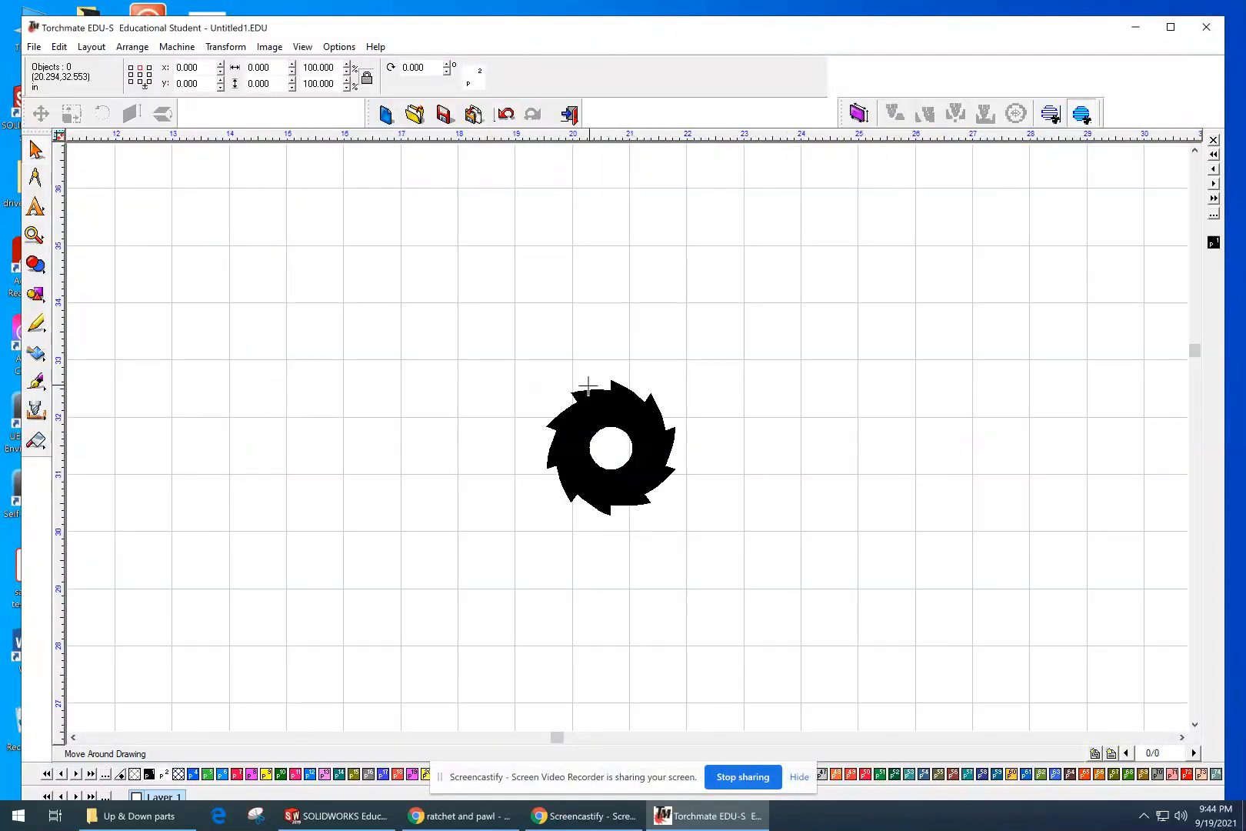
{"action": "scroll", "coordinate": [639, 437], "scroll_direction": "up", "scroll_amount": 1}
{"action": "middle_click_drag", "start_coordinate": [632, 453], "coordinate": [750, 407]}
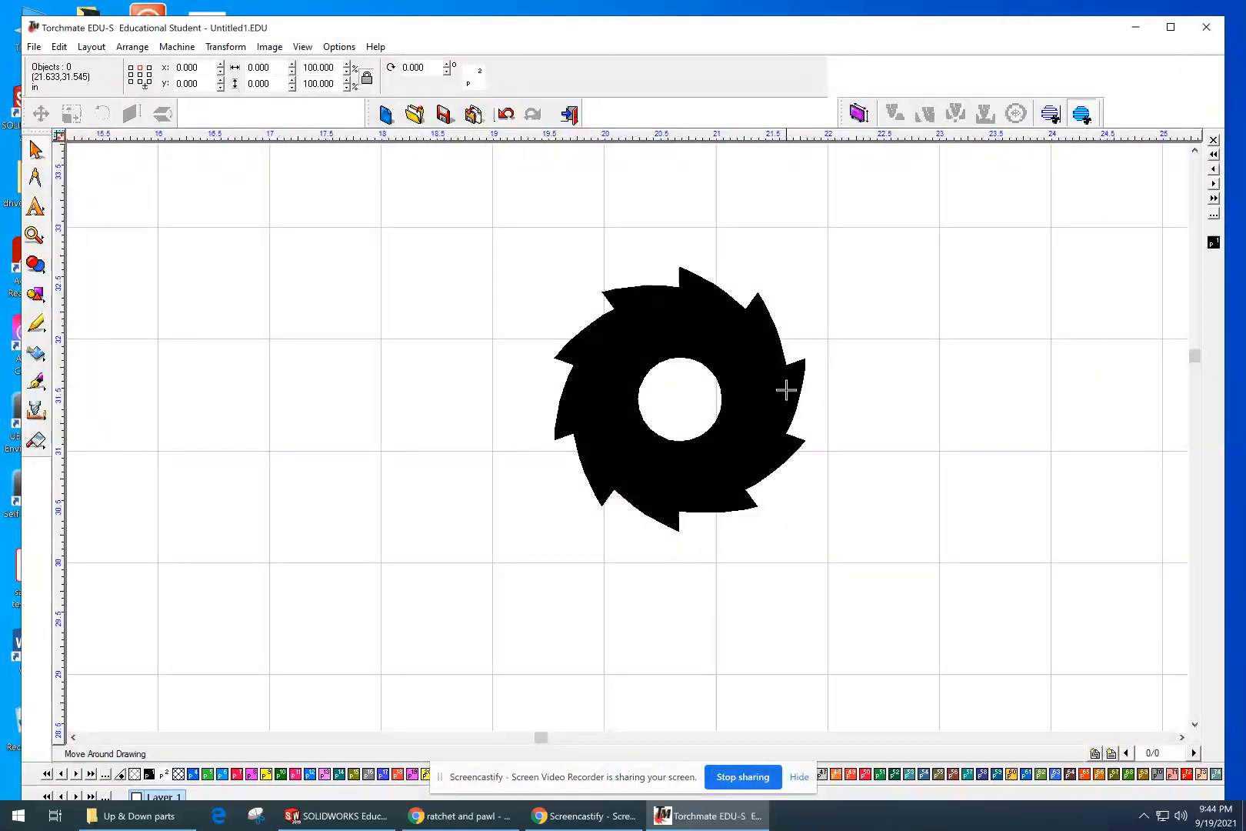
{"action": "scroll", "coordinate": [655, 419], "scroll_direction": "down", "scroll_amount": 1}
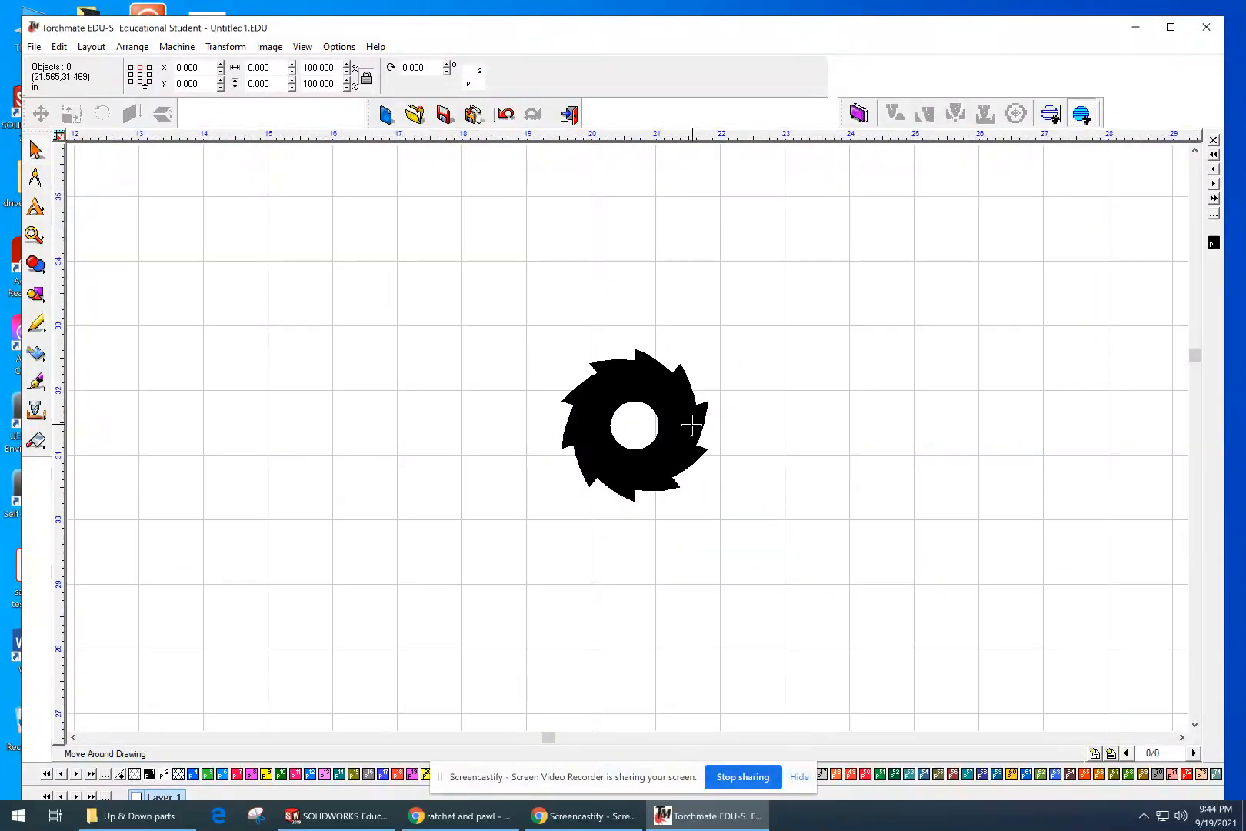
{"action": "scroll", "coordinate": [691, 425], "scroll_direction": "down", "scroll_amount": 1}
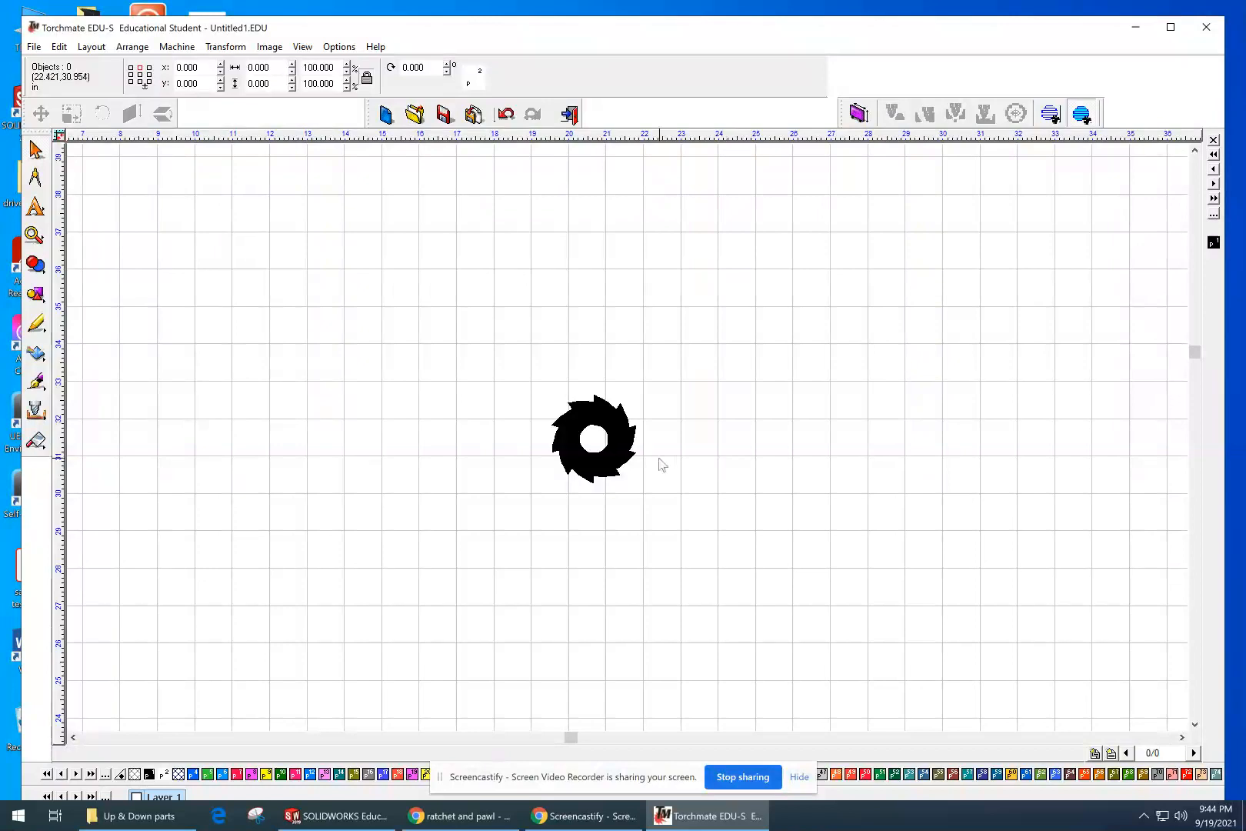
{"action": "scroll", "coordinate": [653, 458], "scroll_direction": "down", "scroll_amount": 4}
{"action": "scroll", "coordinate": [661, 459], "scroll_direction": "up", "scroll_amount": 2}
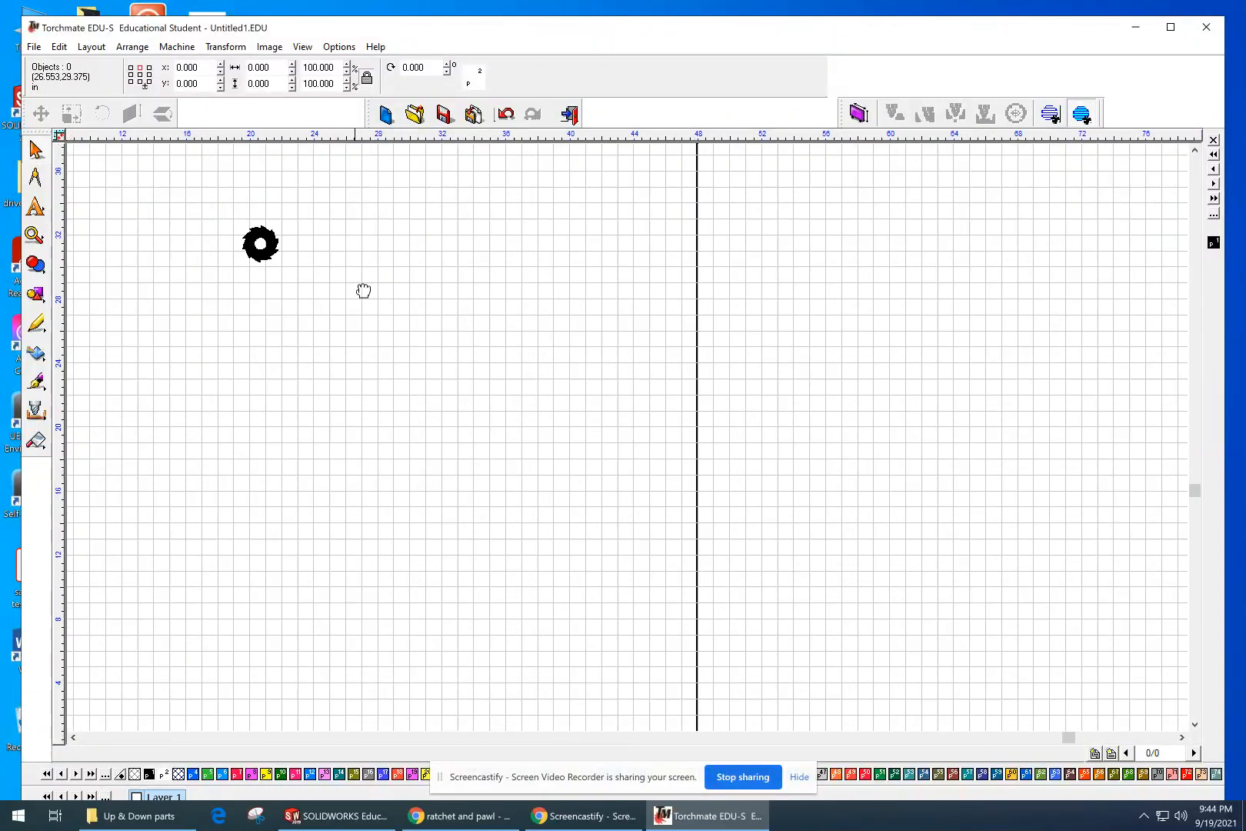
{"action": "middle_click_drag", "start_coordinate": [361, 290], "coordinate": [587, 424]}
{"action": "scroll", "coordinate": [483, 363], "scroll_direction": "up", "scroll_amount": 1}
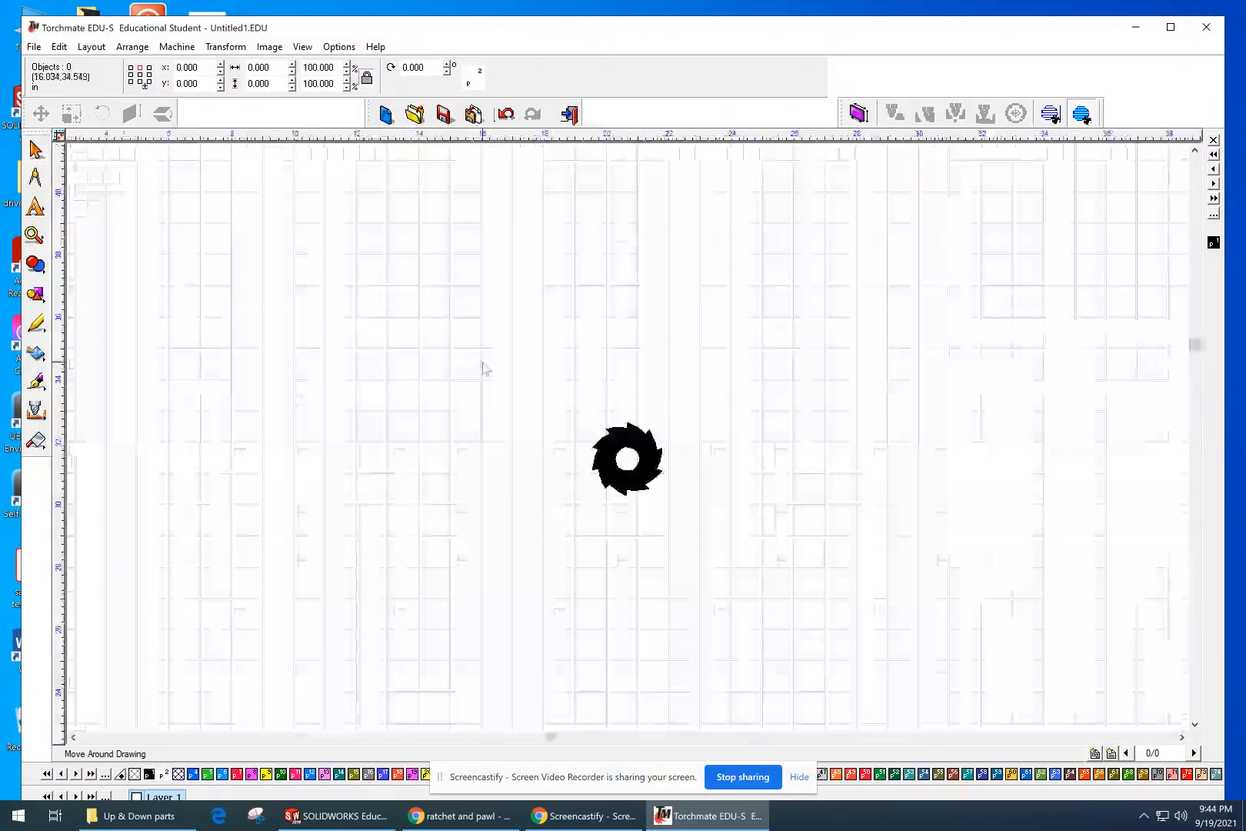
- Select the ratchet gear to check its outline and size, deselect it, and compare it with the full sheet
{"action": "left_click", "coordinate": [613, 438]}
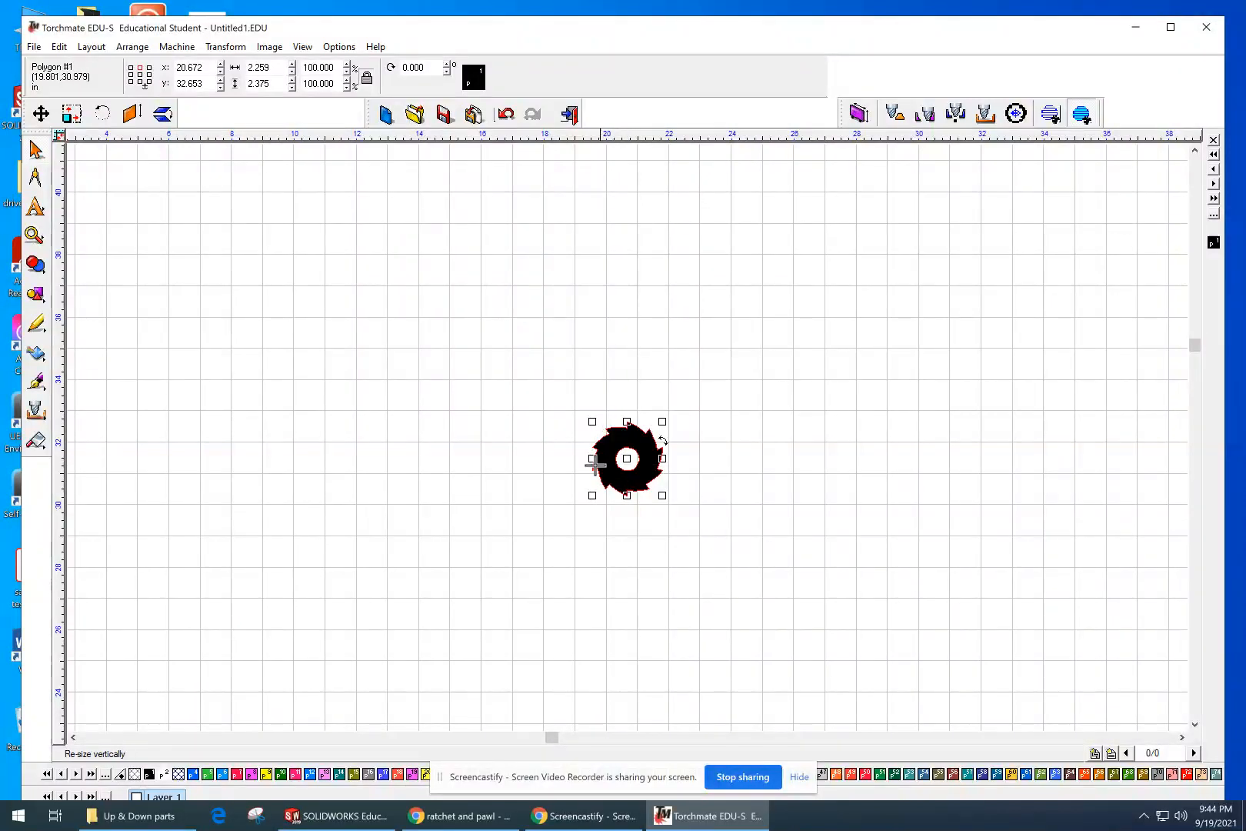
{"action": "scroll", "coordinate": [642, 431], "scroll_direction": "up", "scroll_amount": 1}
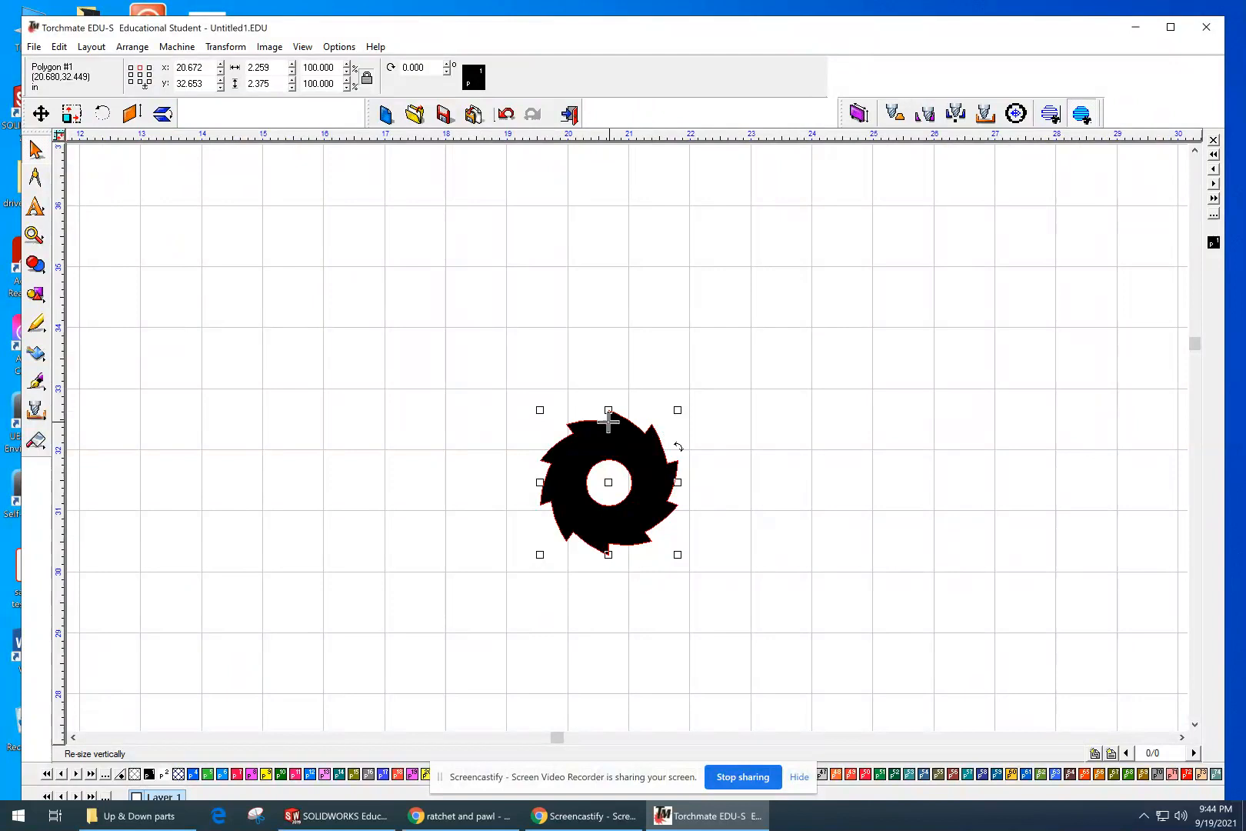
{"action": "left_click", "coordinate": [668, 325]}
{"action": "scroll", "coordinate": [667, 325], "scroll_direction": "down", "scroll_amount": 1}
{"action": "scroll", "coordinate": [668, 325], "scroll_direction": "down", "scroll_amount": 1}
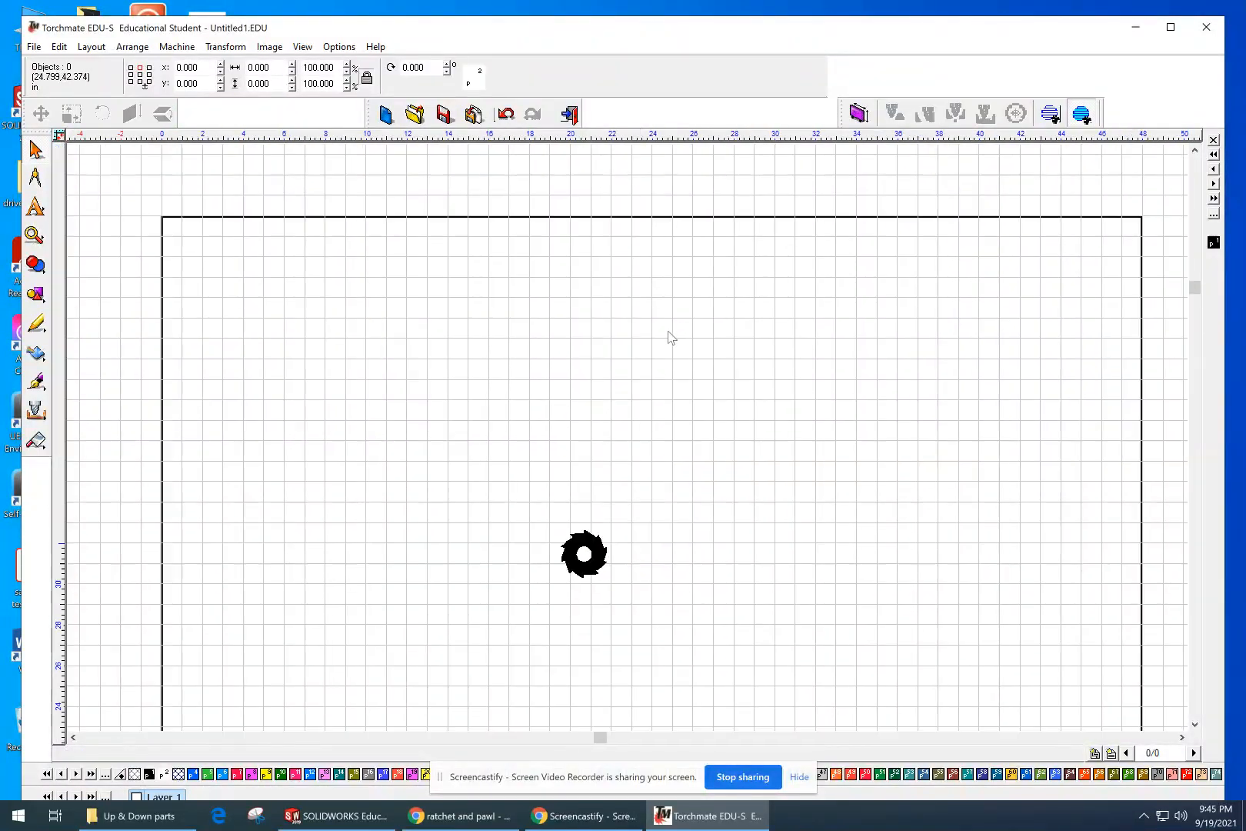
{"action": "middle_click_drag", "start_coordinate": [670, 438], "coordinate": [704, 271]}
{"action": "scroll", "coordinate": [706, 369], "scroll_direction": "down", "scroll_amount": 1}
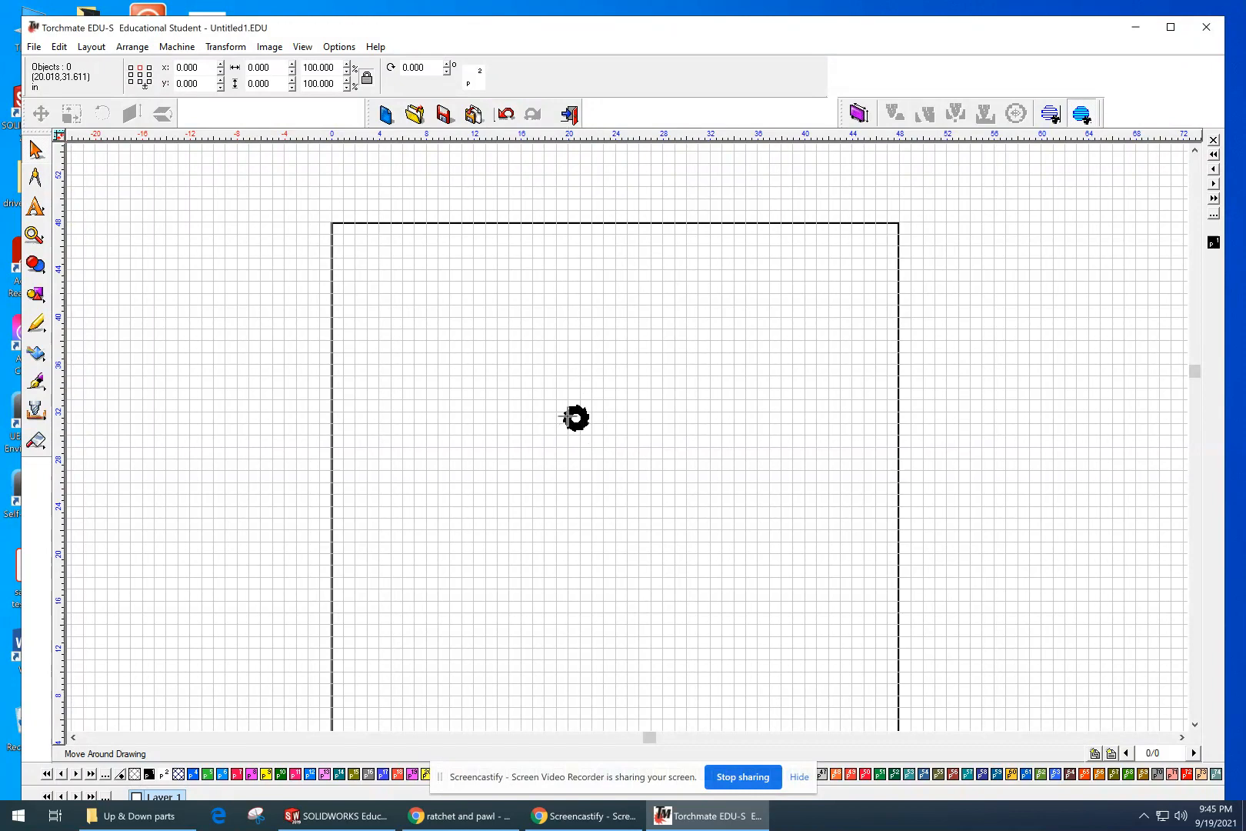
{"action": "scroll", "coordinate": [576, 411], "scroll_direction": "up", "scroll_amount": 1}
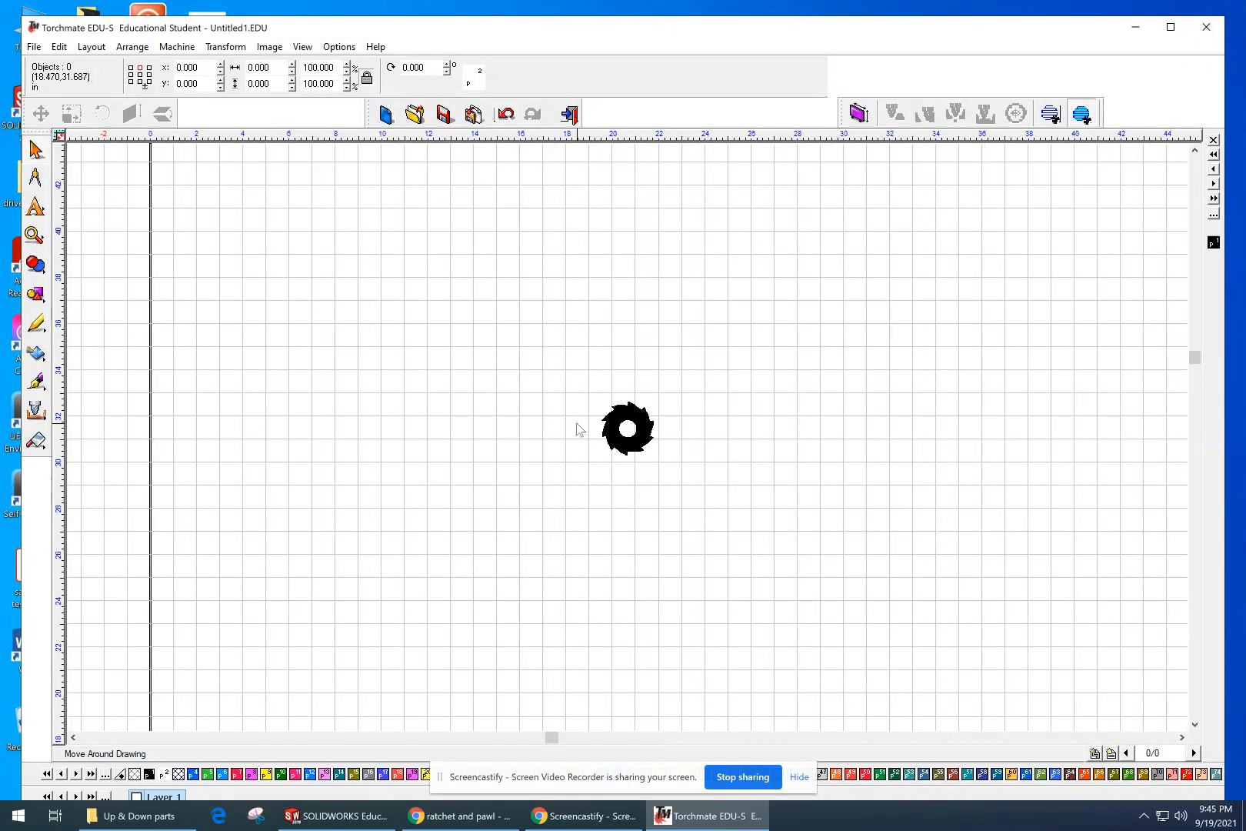
- Move the ratchet gear near the sheet's lower-left corner, at about X 2.1 and Y 3.9 inches
{"action": "left_click", "coordinate": [623, 439]}
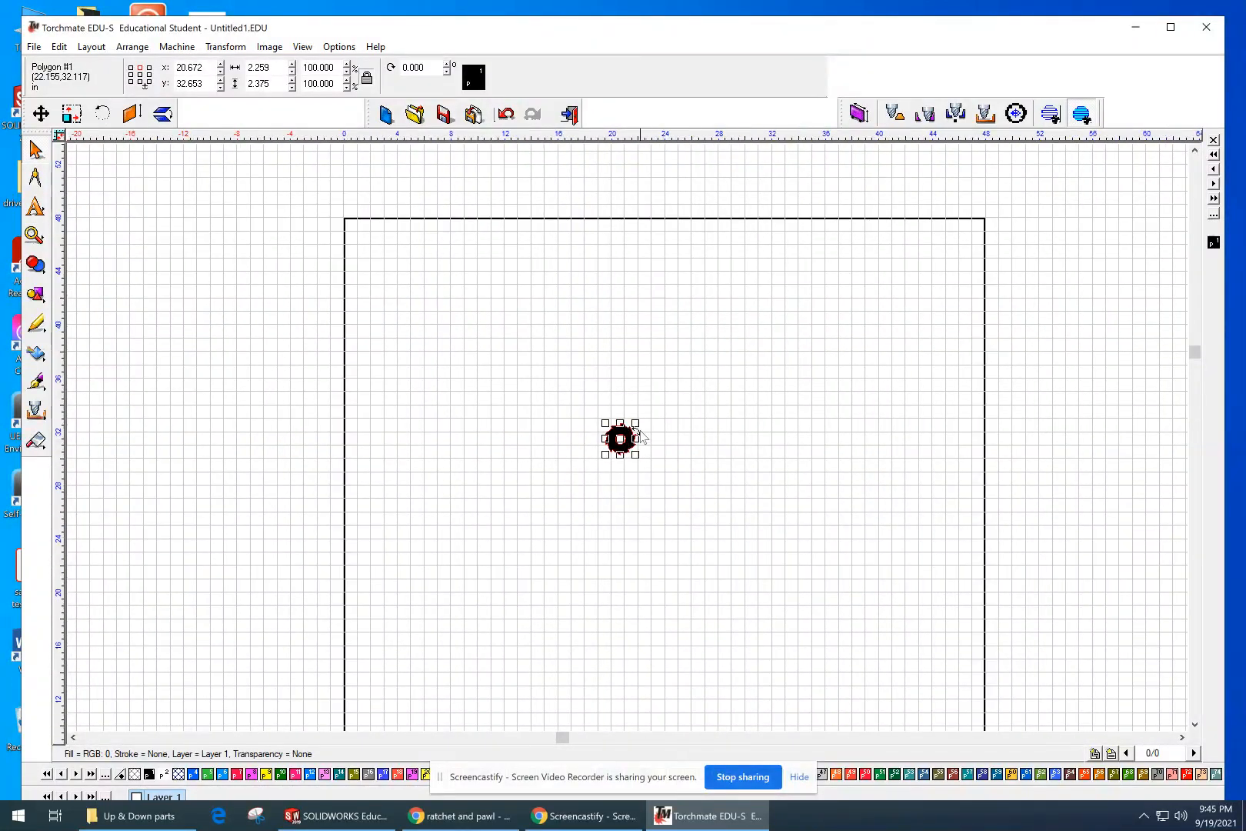
{"action": "scroll", "coordinate": [624, 438], "scroll_direction": "down", "scroll_amount": 2}
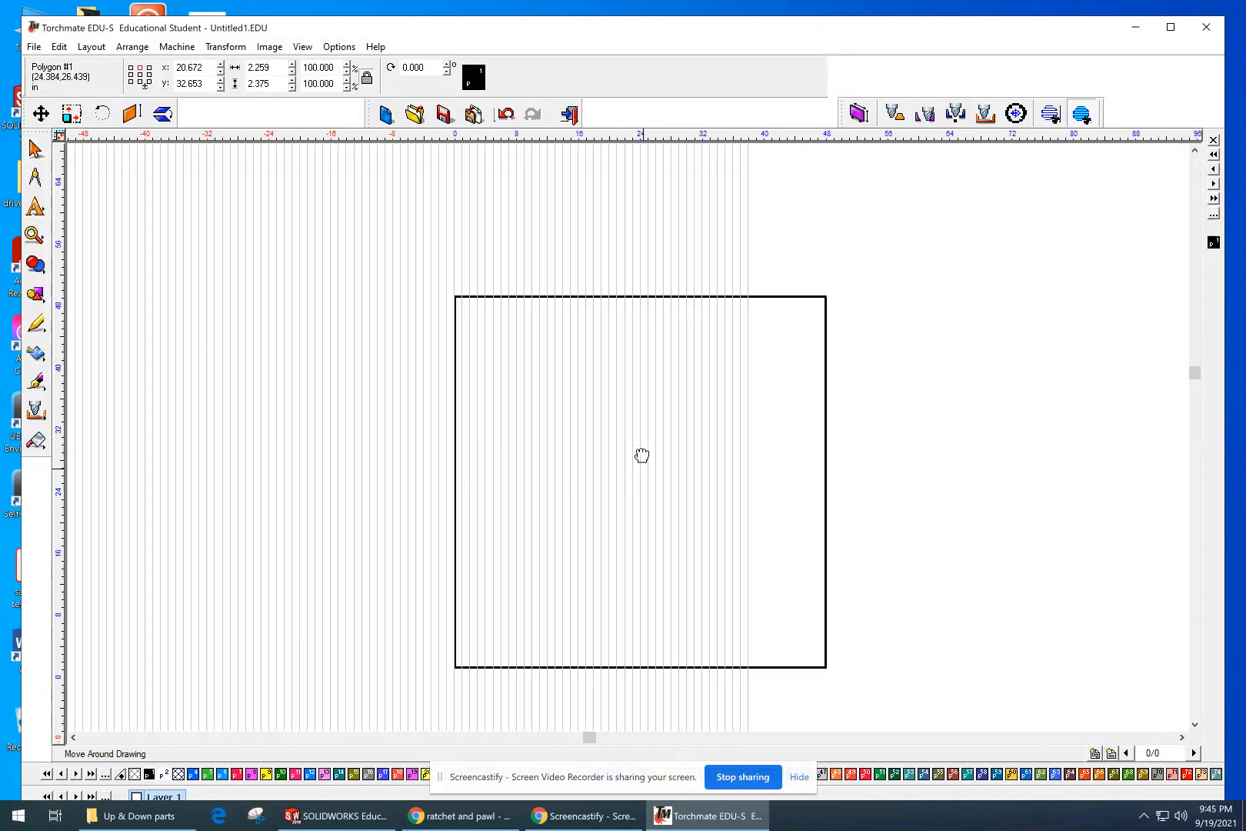
{"action": "middle_click_drag", "start_coordinate": [642, 456], "coordinate": [714, 309]}
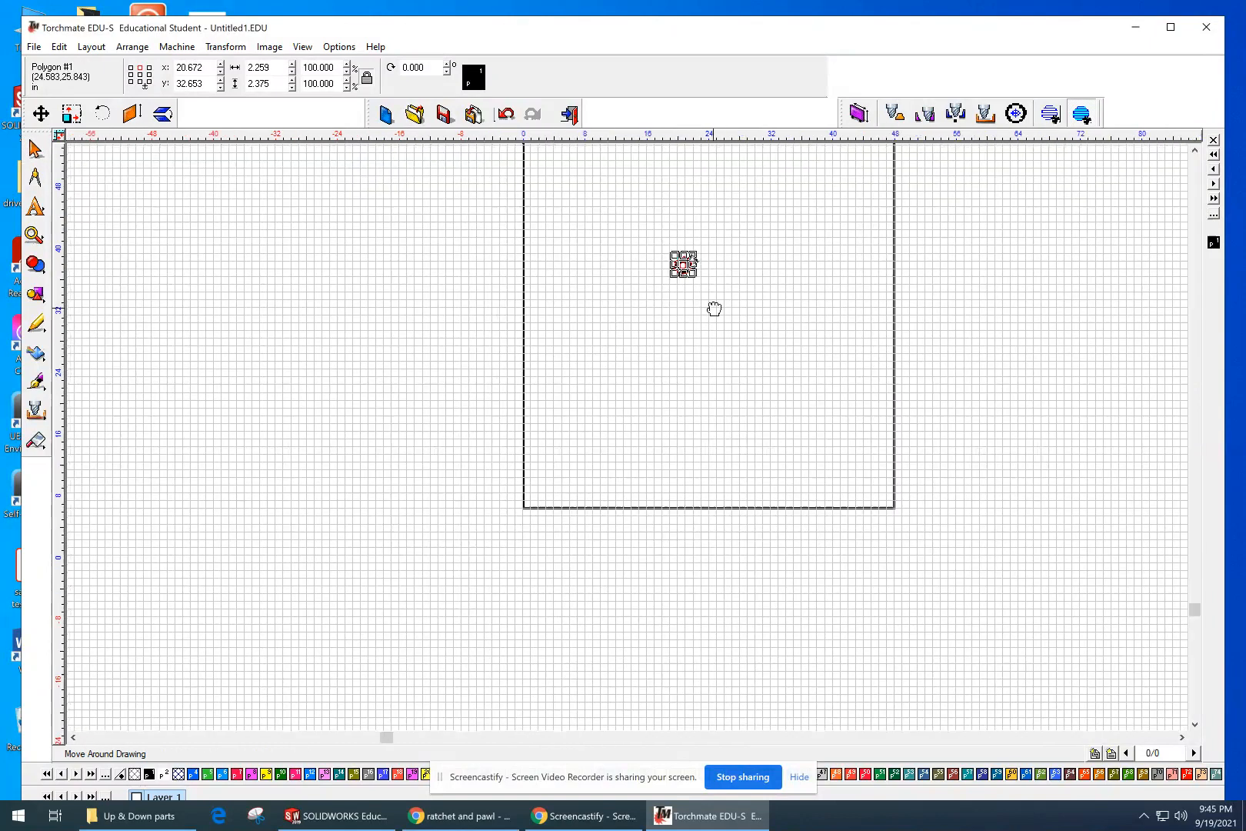
{"action": "left_click_drag", "start_coordinate": [687, 268], "coordinate": [543, 491]}
{"action": "scroll", "coordinate": [543, 491], "scroll_direction": "up", "scroll_amount": 4}
{"action": "scroll", "coordinate": [646, 434], "scroll_direction": "down", "scroll_amount": 5}
{"action": "mouse_move", "coordinate": [873, 343]}
{"action": "middle_mouse_down"}
{"action": "mouse_move", "coordinate": [767, 423]}
{"action": "mouse_move", "coordinate": [601, 454]}
{"action": "middle_mouse_up"}
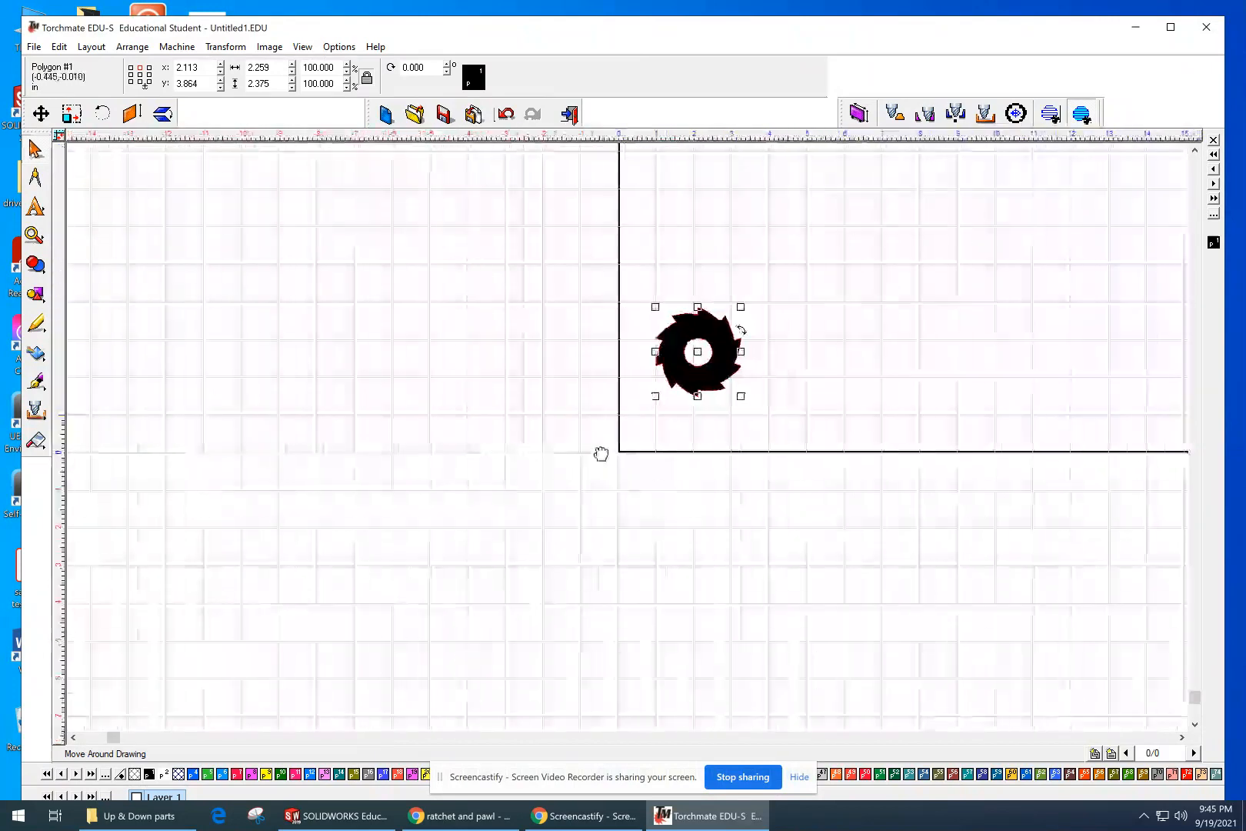
{"action": "scroll", "coordinate": [642, 370], "scroll_direction": "up", "scroll_amount": 2}
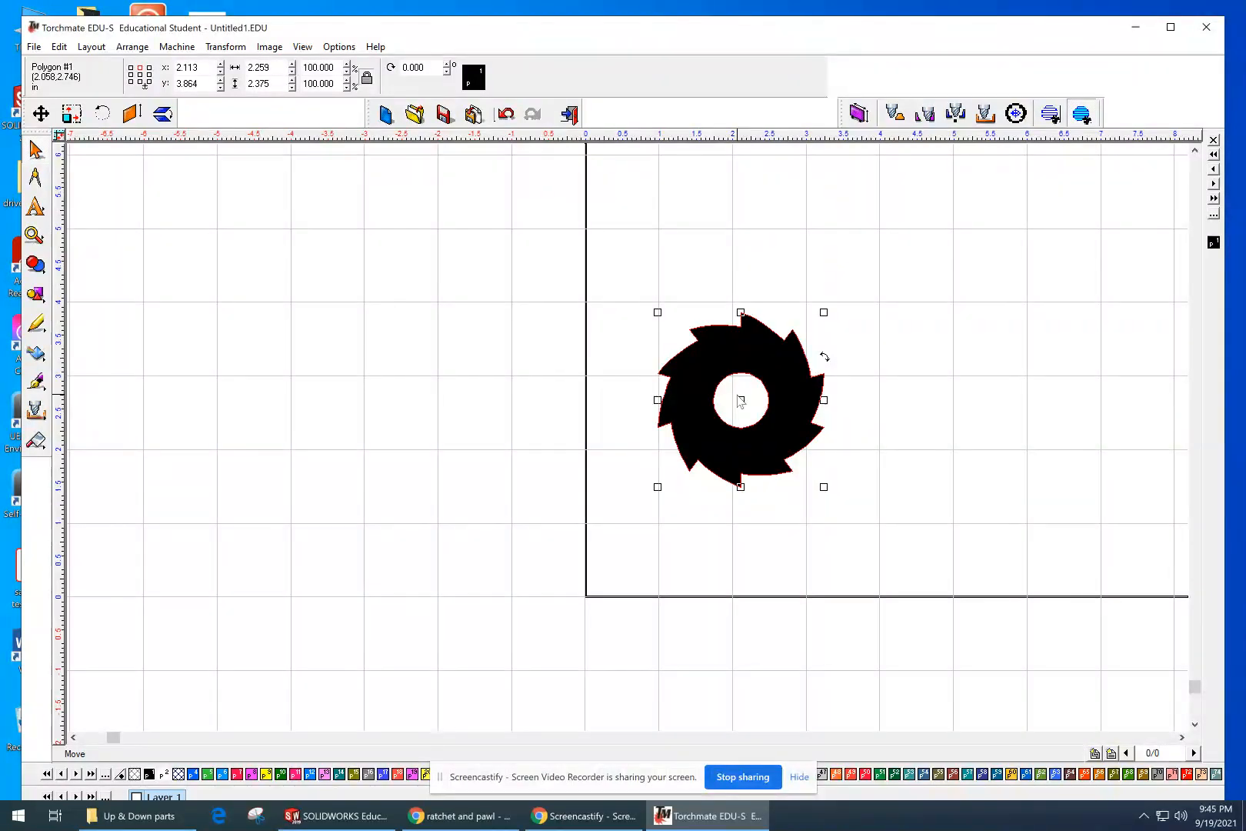
- Fit the view to the selected ratchet gear, fit it to the whole sign blank, and activate the pan tool
{"action": "left_click", "coordinate": [34, 236]}
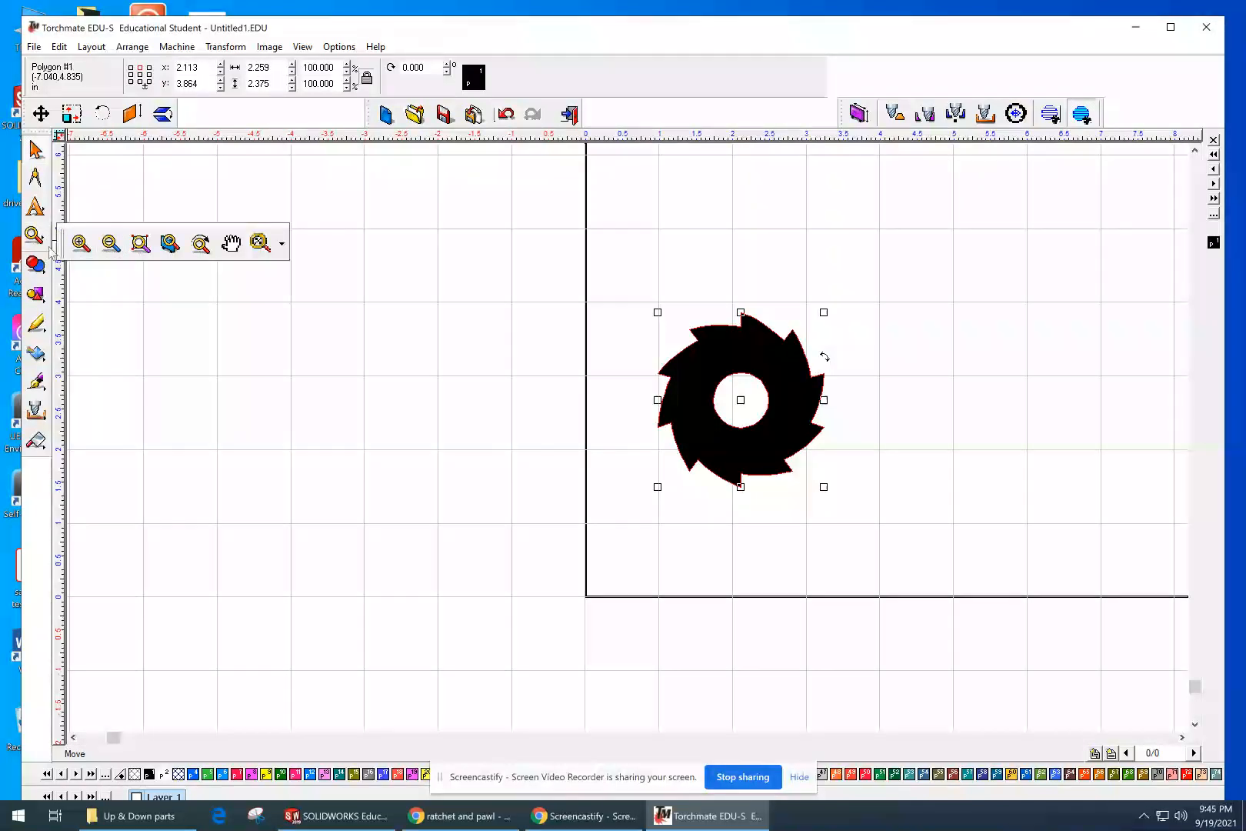
{"action": "left_click", "coordinate": [140, 244]}
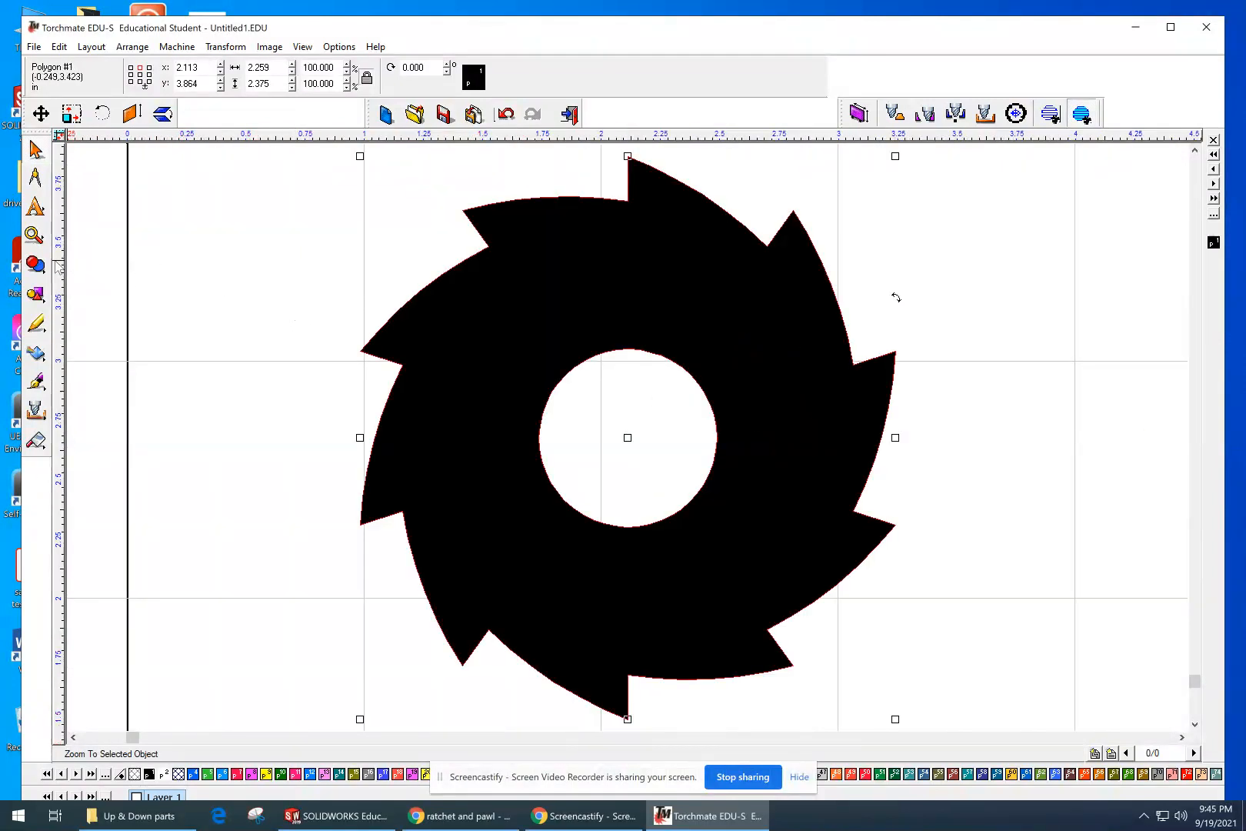
{"action": "mouse_move", "coordinate": [48, 242]}
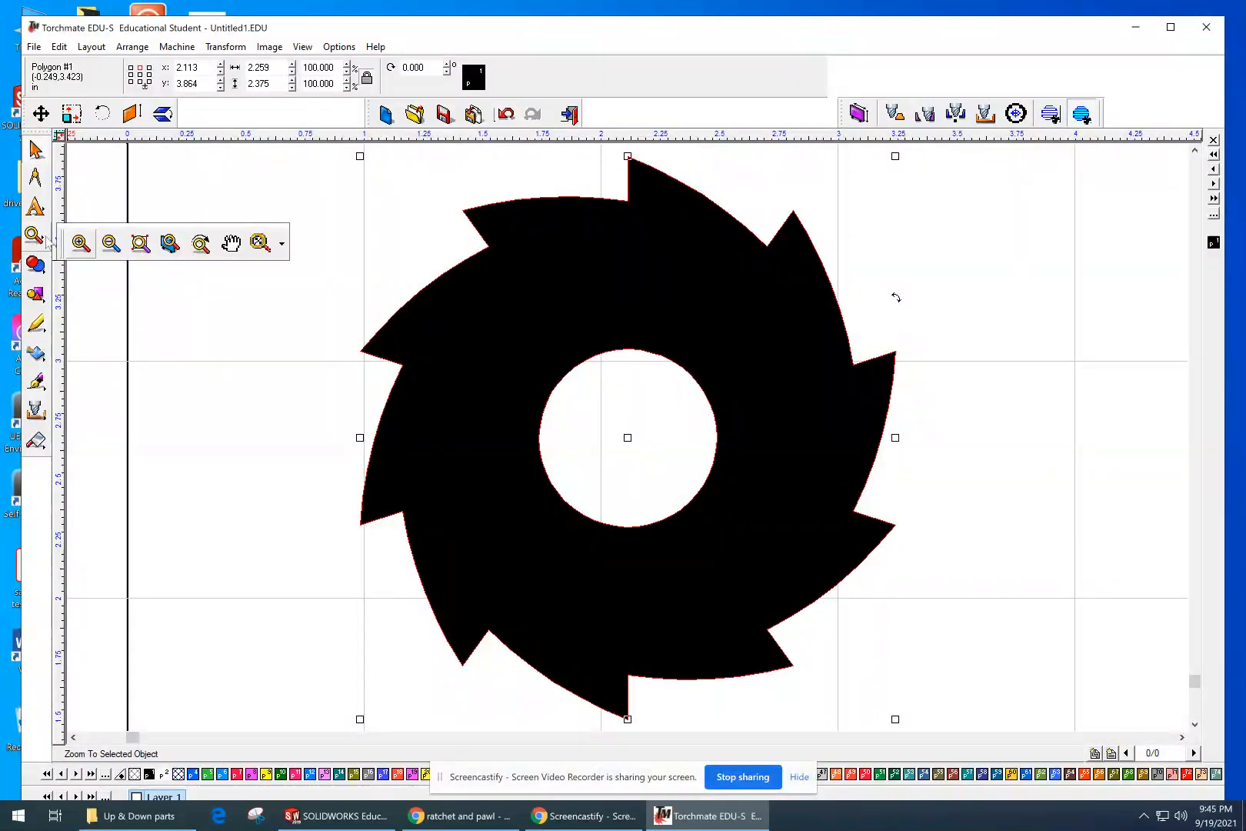
{"action": "left_click", "coordinate": [170, 244]}
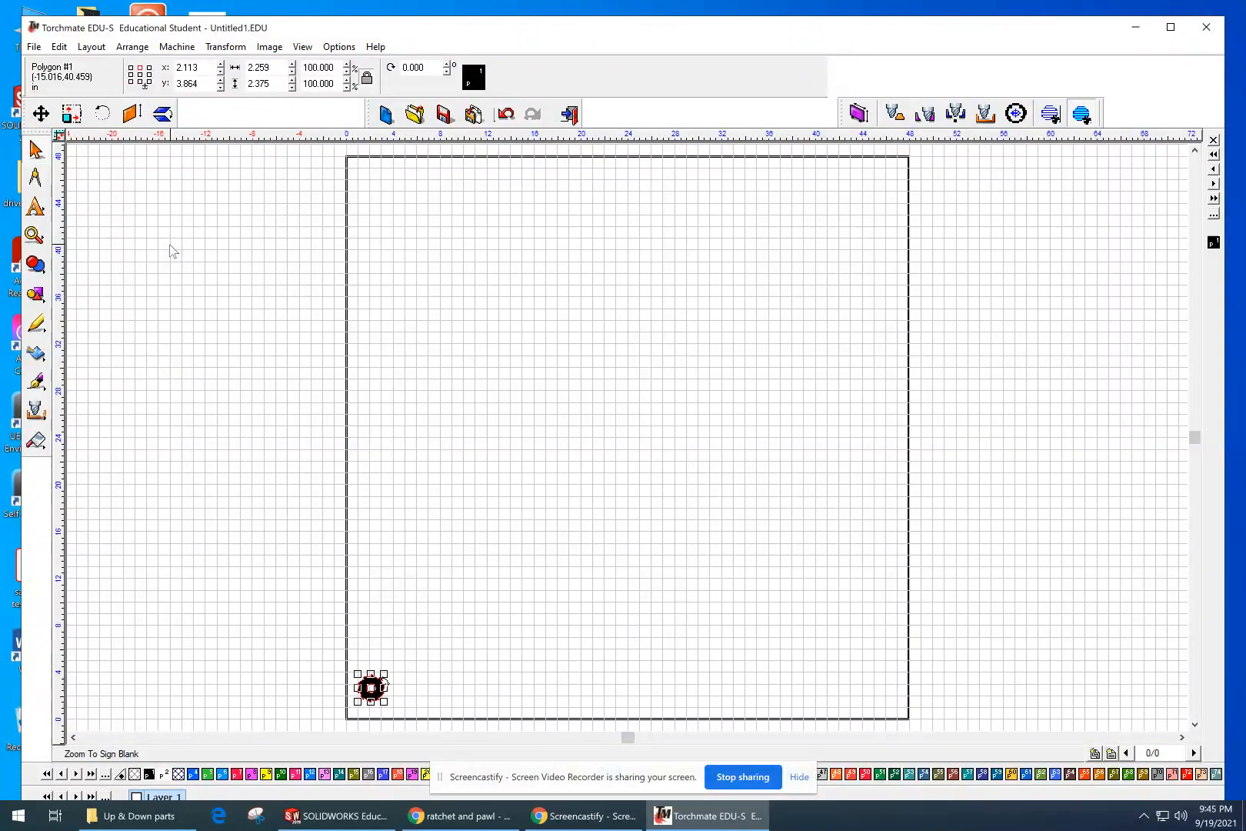
{"action": "left_click", "coordinate": [45, 238]}
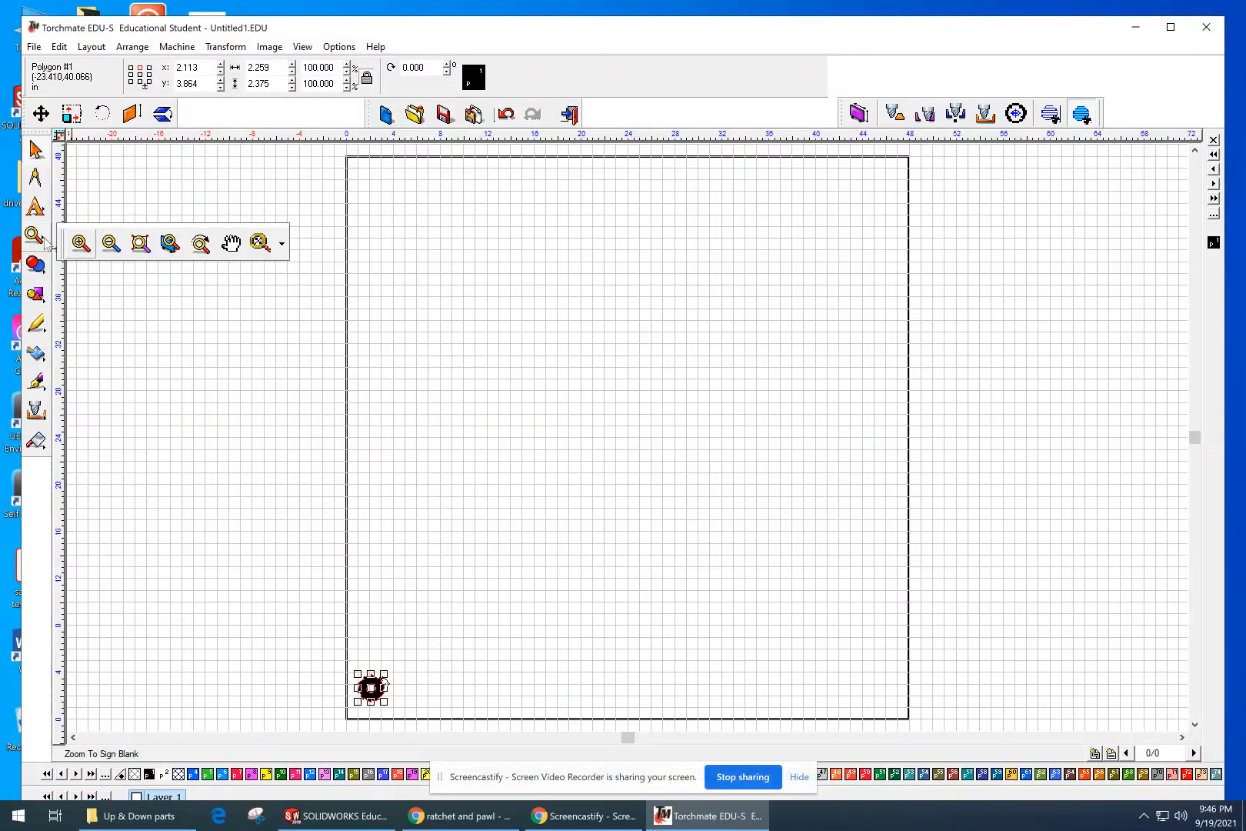
{"action": "left_click", "coordinate": [232, 244]}
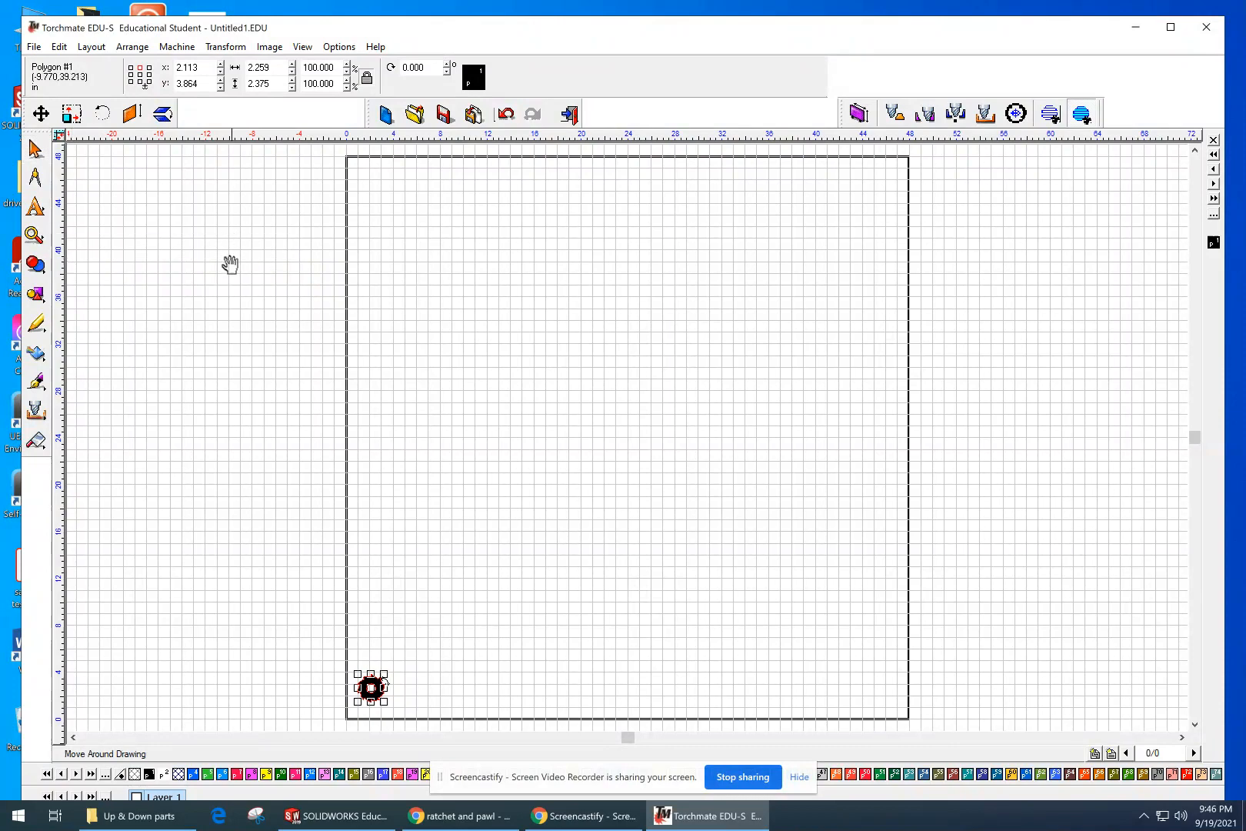
- Examine the ratchet gear's location within the full sheet and check the available preset zoom levels
{"action": "left_click_drag", "start_coordinate": [386, 706], "coordinate": [398, 596]}
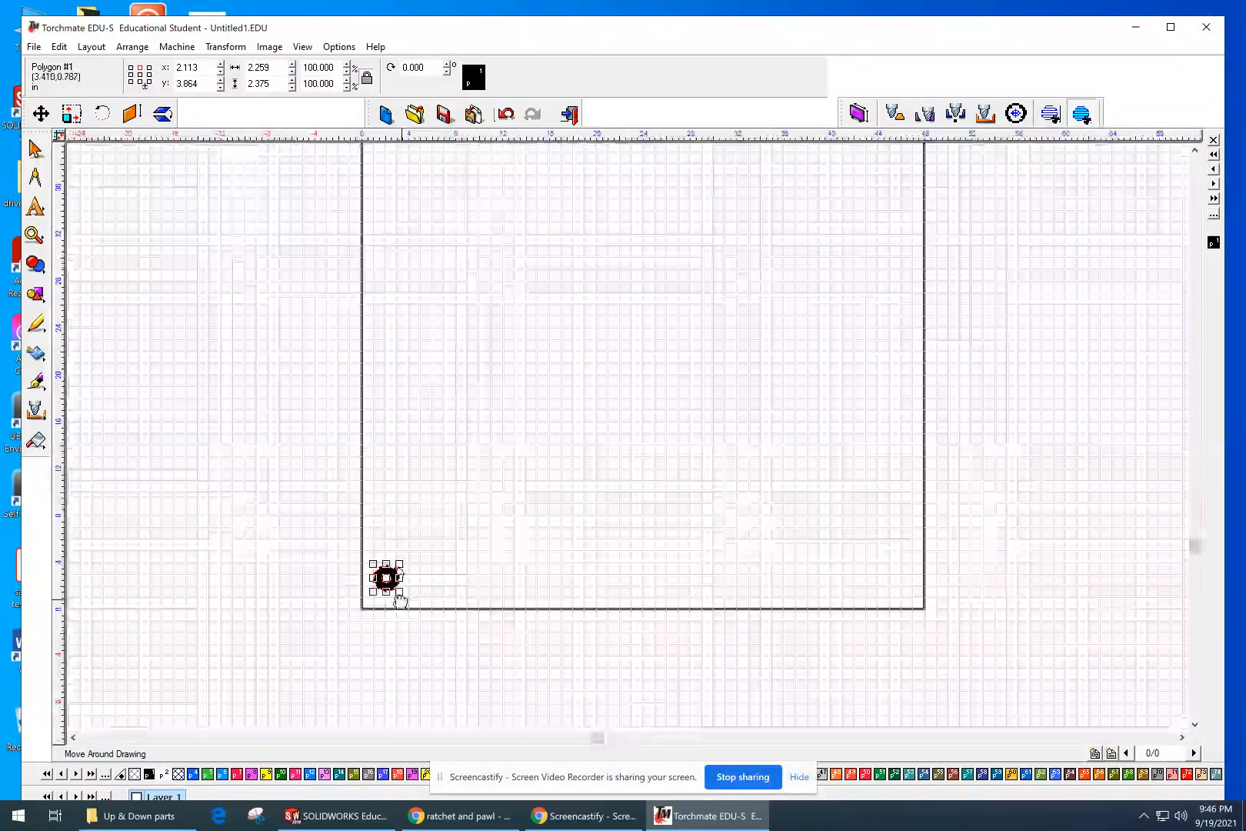
{"action": "scroll", "coordinate": [386, 580], "scroll_direction": "down", "scroll_amount": 3}
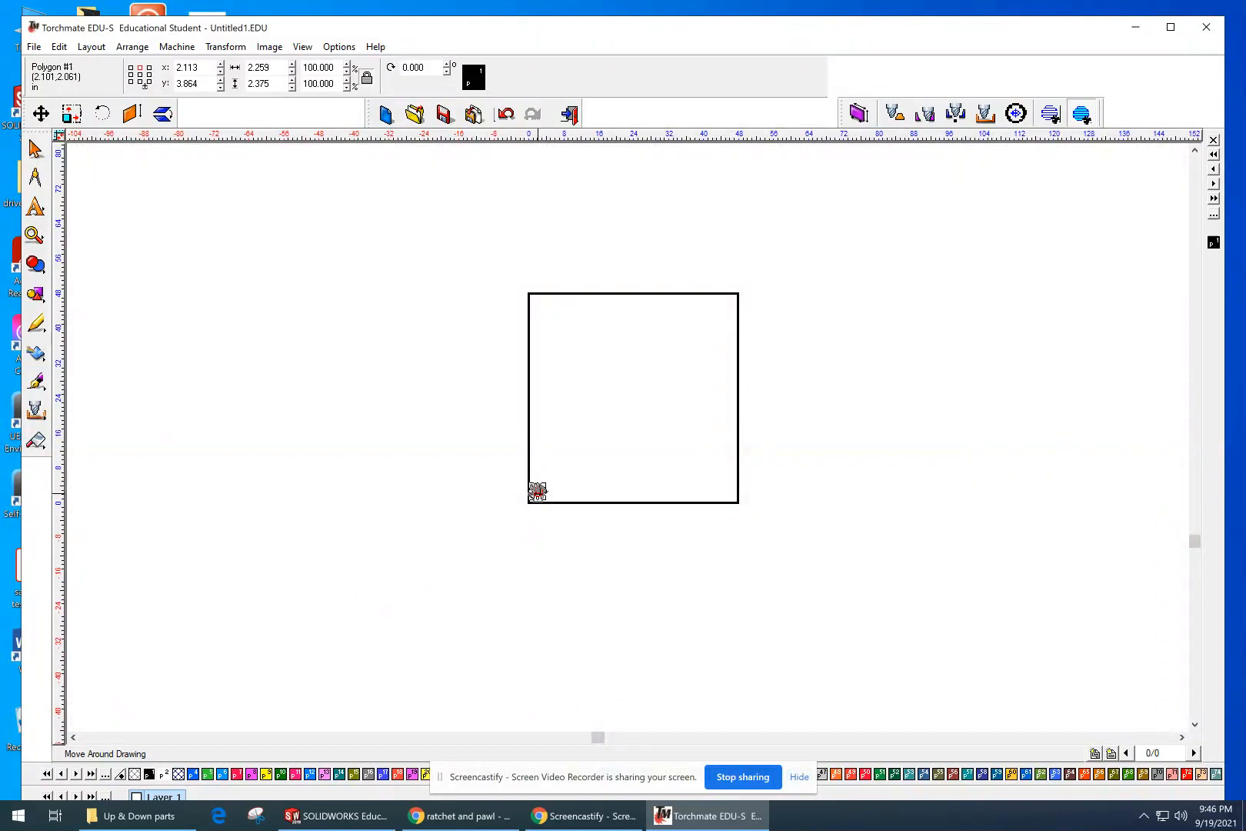
{"action": "scroll", "coordinate": [537, 492], "scroll_direction": "up", "scroll_amount": 2}
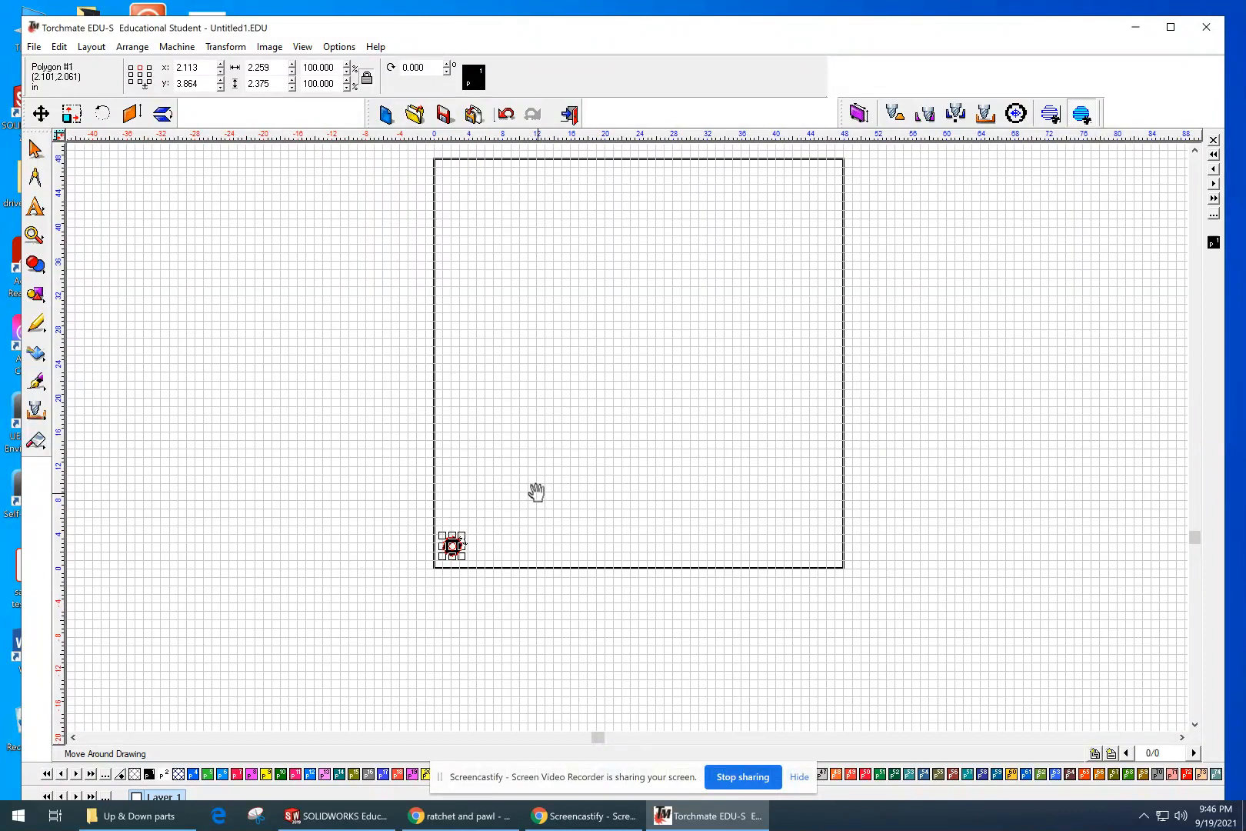
{"action": "left_click", "coordinate": [34, 235]}
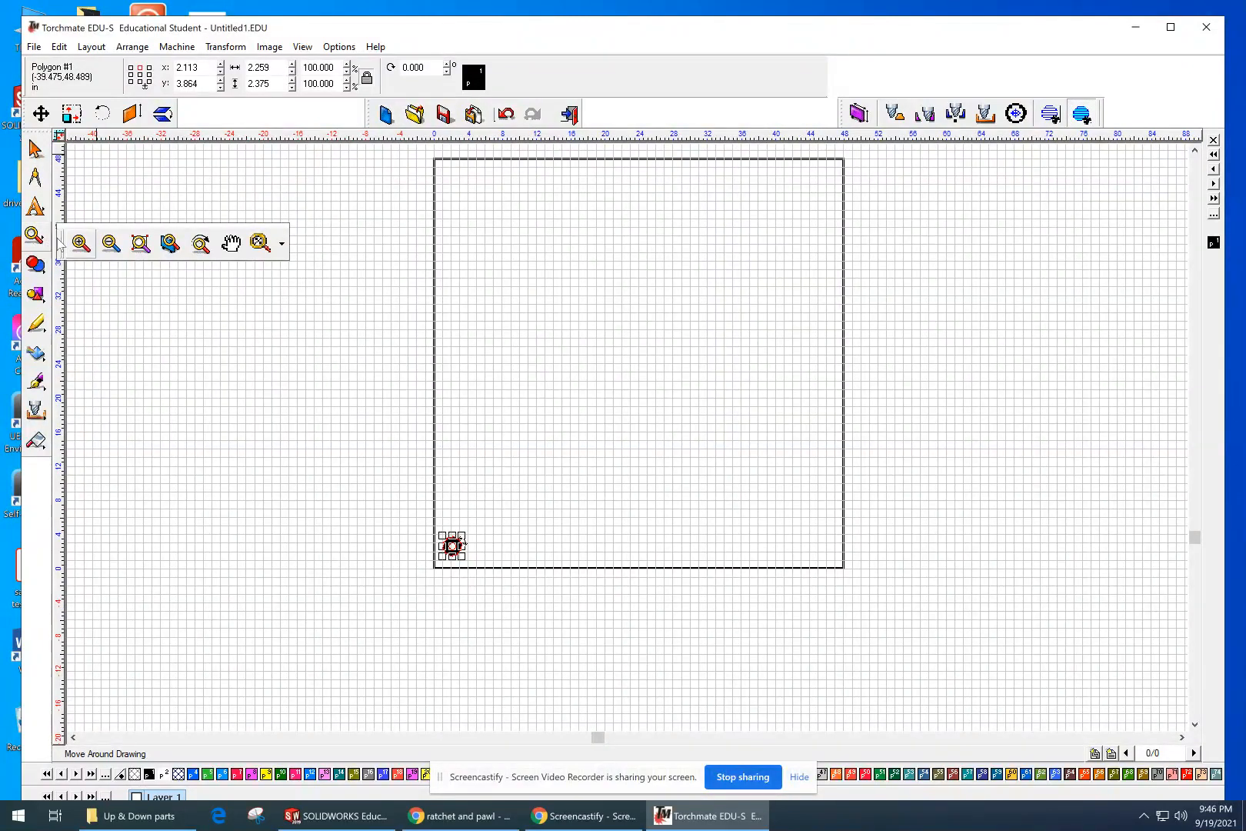
{"action": "left_click", "coordinate": [283, 244]}
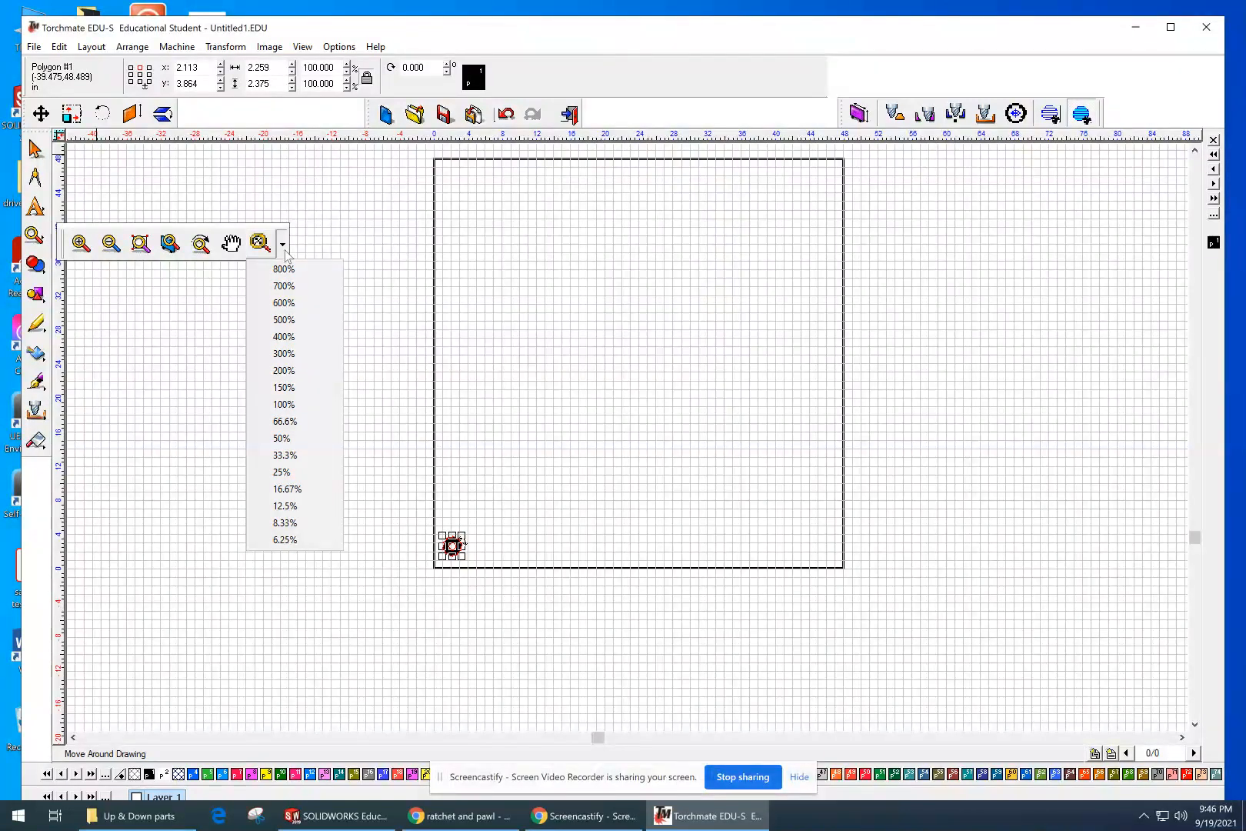
{"action": "left_click", "coordinate": [285, 248]}
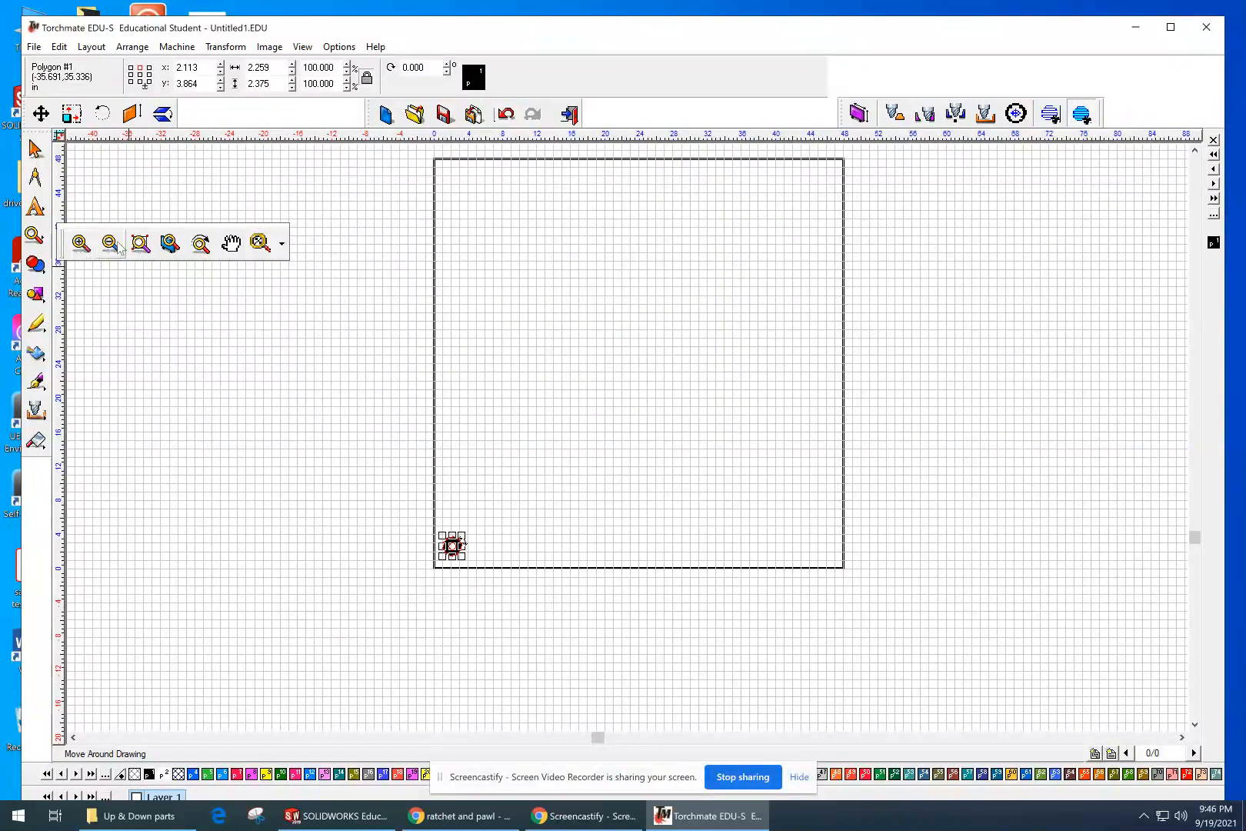
- Move the ratchet gear against the sheet's lower-left corner at the origin, to X 1.129 and Y 2.375 inches, and deselect it
{"action": "left_click", "coordinate": [140, 243]}
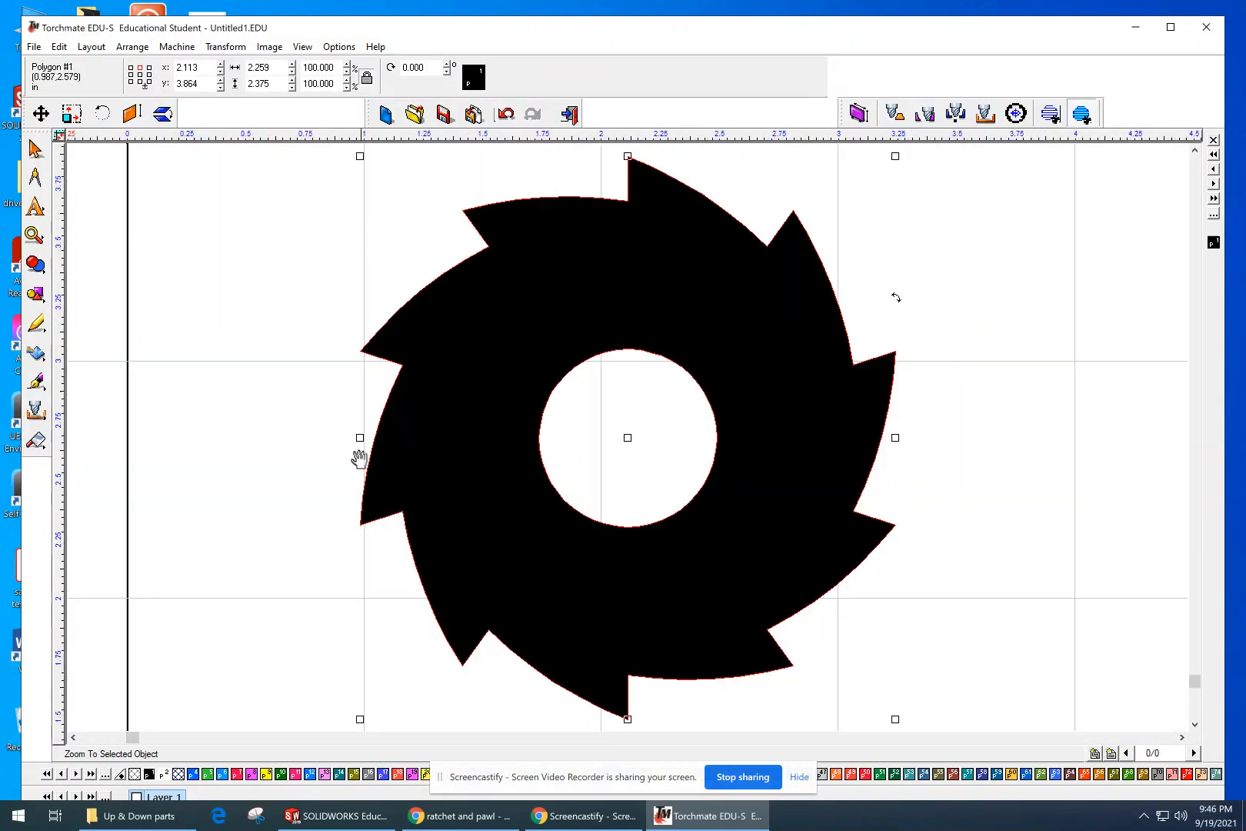
{"action": "scroll", "coordinate": [293, 447], "scroll_direction": "down", "scroll_amount": 6}
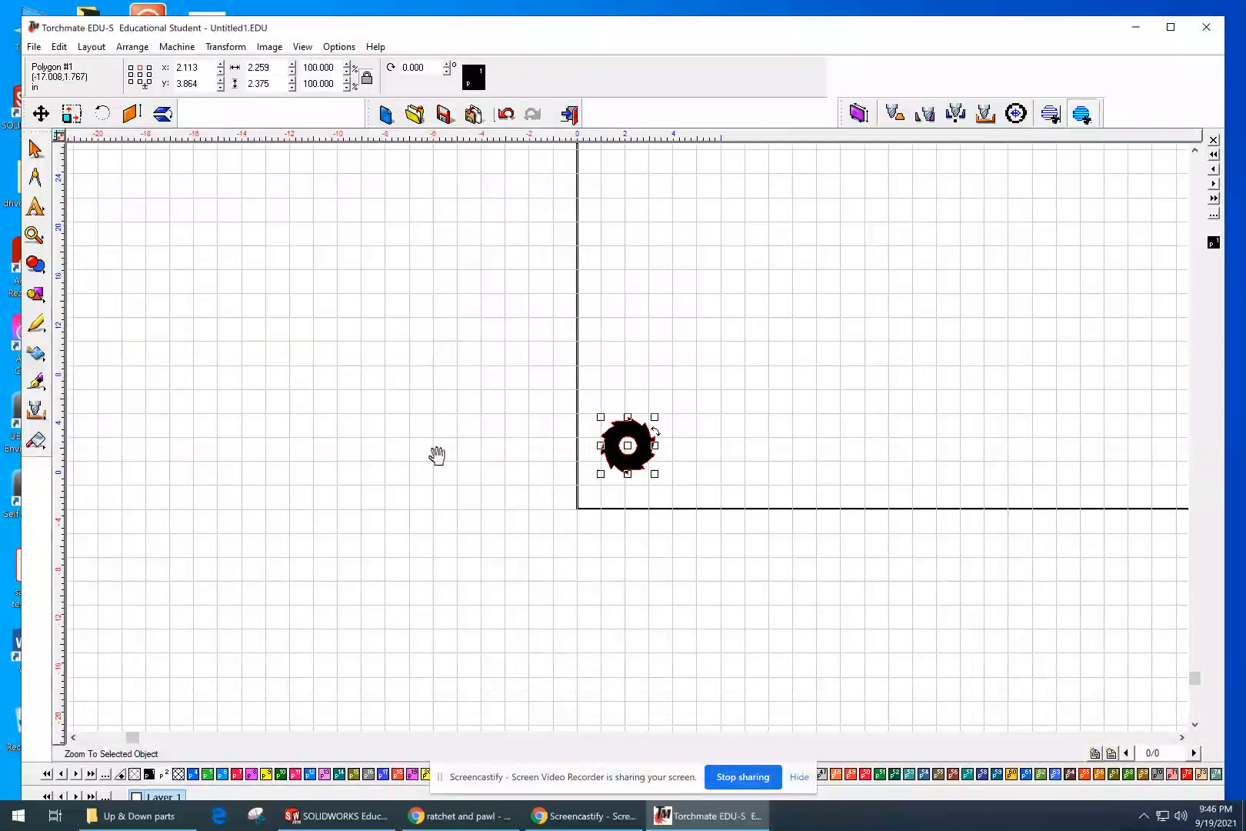
{"action": "scroll", "coordinate": [627, 448], "scroll_direction": "up", "scroll_amount": 2}
{"action": "scroll", "coordinate": [627, 450], "scroll_direction": "up", "scroll_amount": 2}
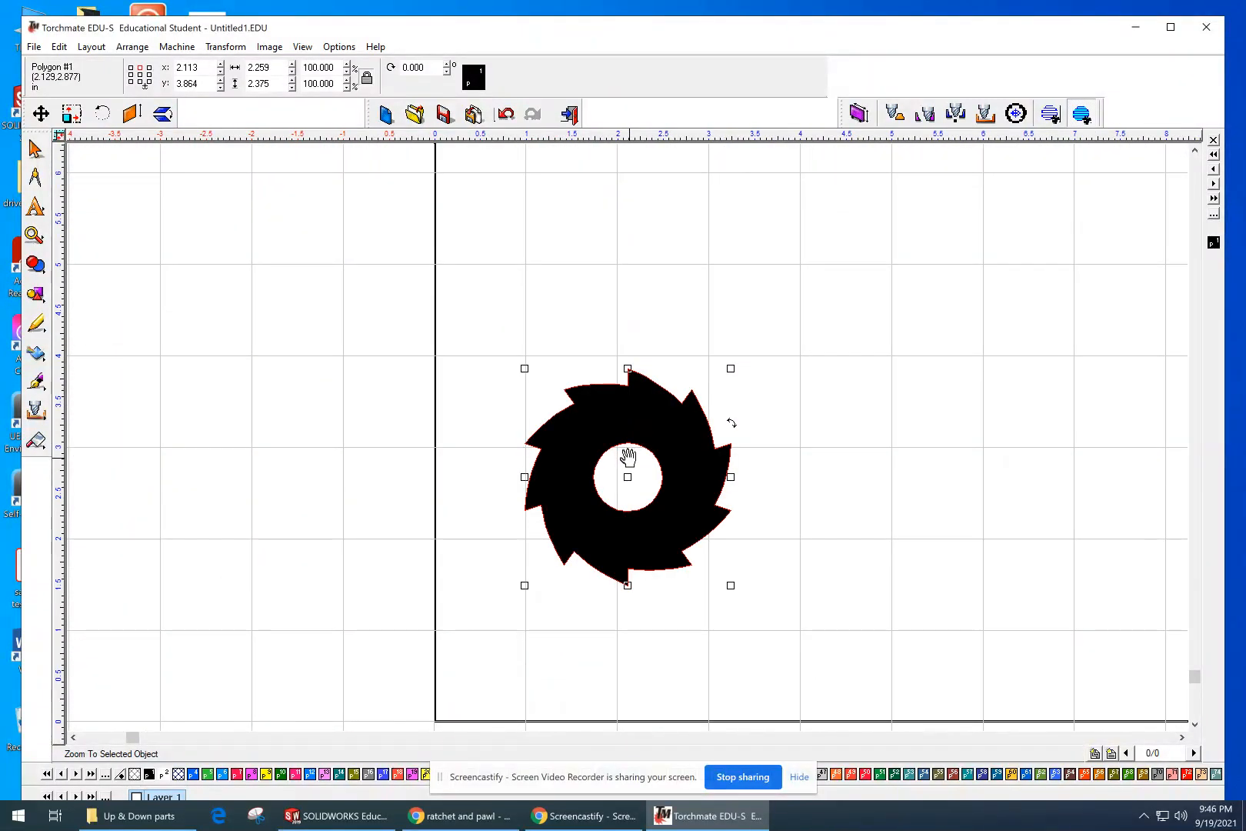
{"action": "scroll", "coordinate": [626, 452], "scroll_direction": "down", "scroll_amount": 3}
{"action": "scroll", "coordinate": [626, 452], "scroll_direction": "up", "scroll_amount": 2}
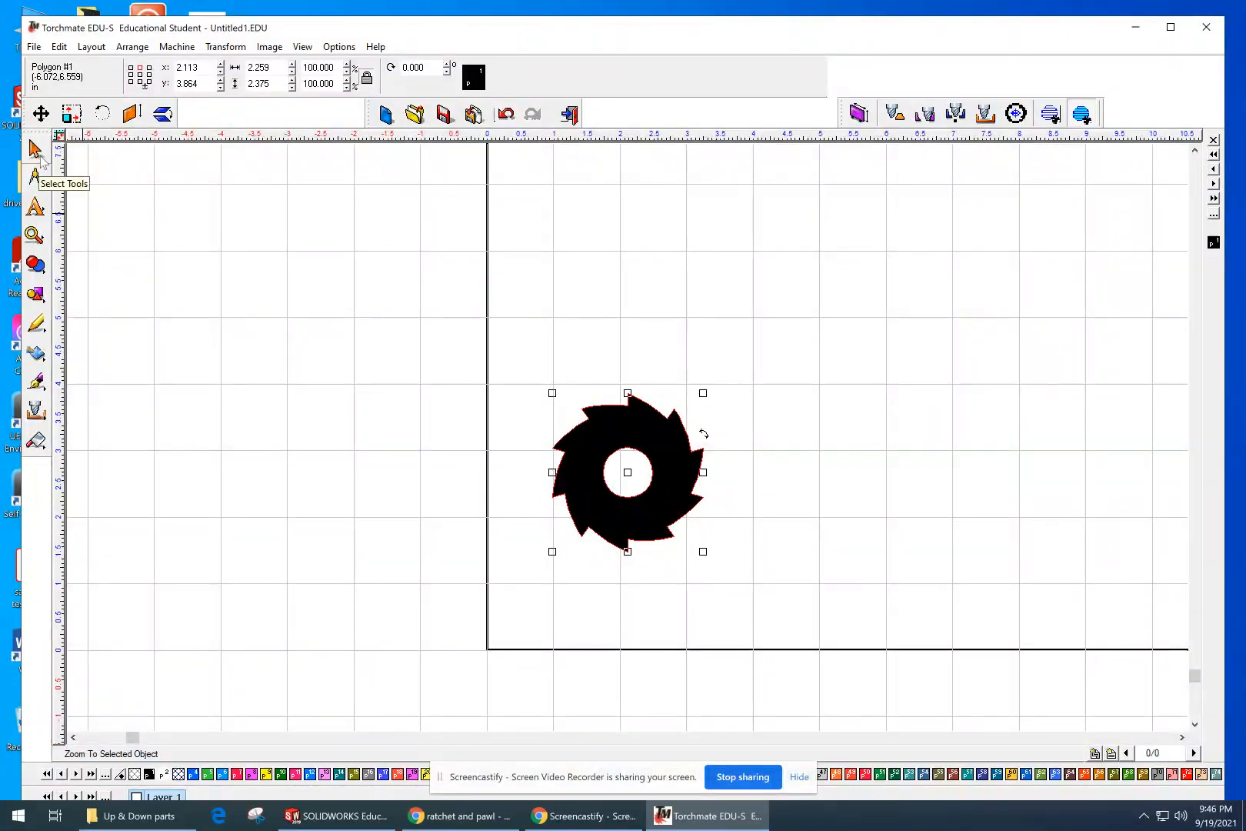
{"action": "left_click_drag", "start_coordinate": [627, 475], "coordinate": [561, 571]}
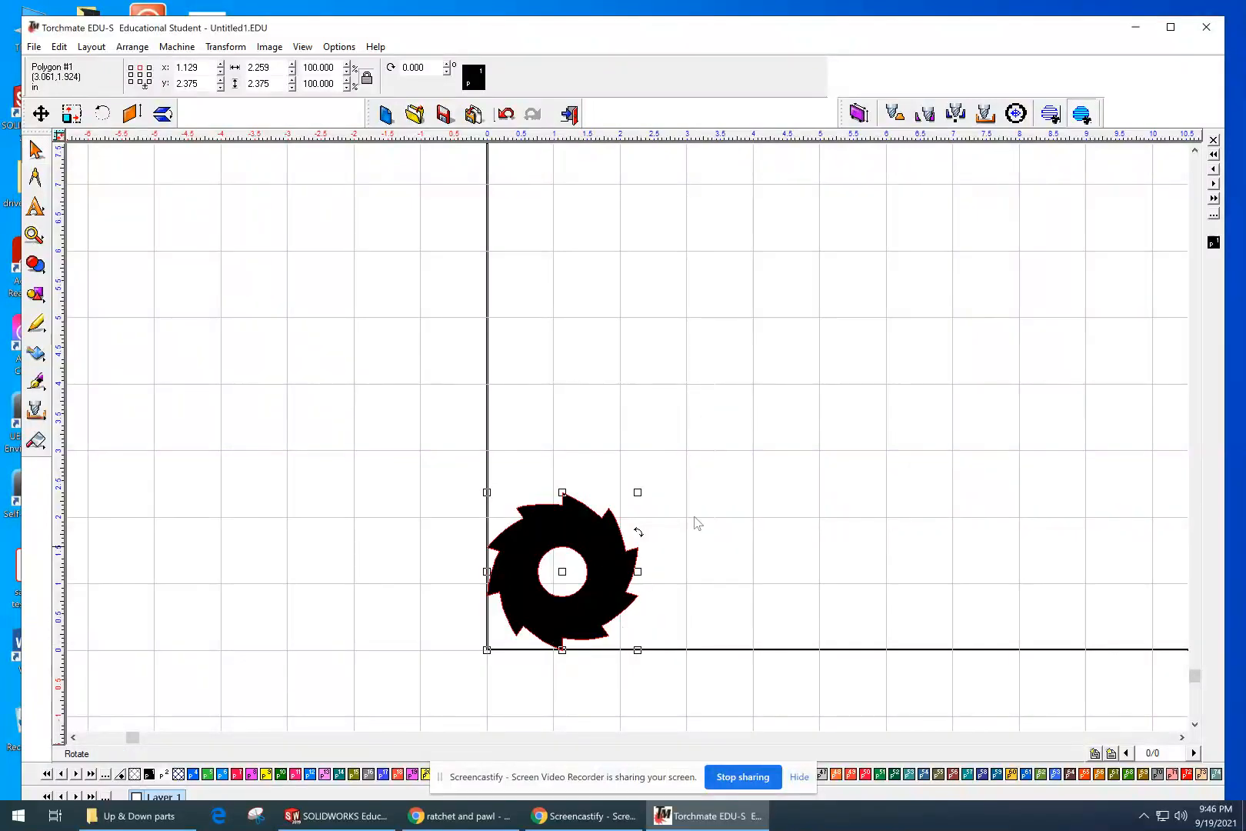
{"action": "left_click", "coordinate": [718, 498]}
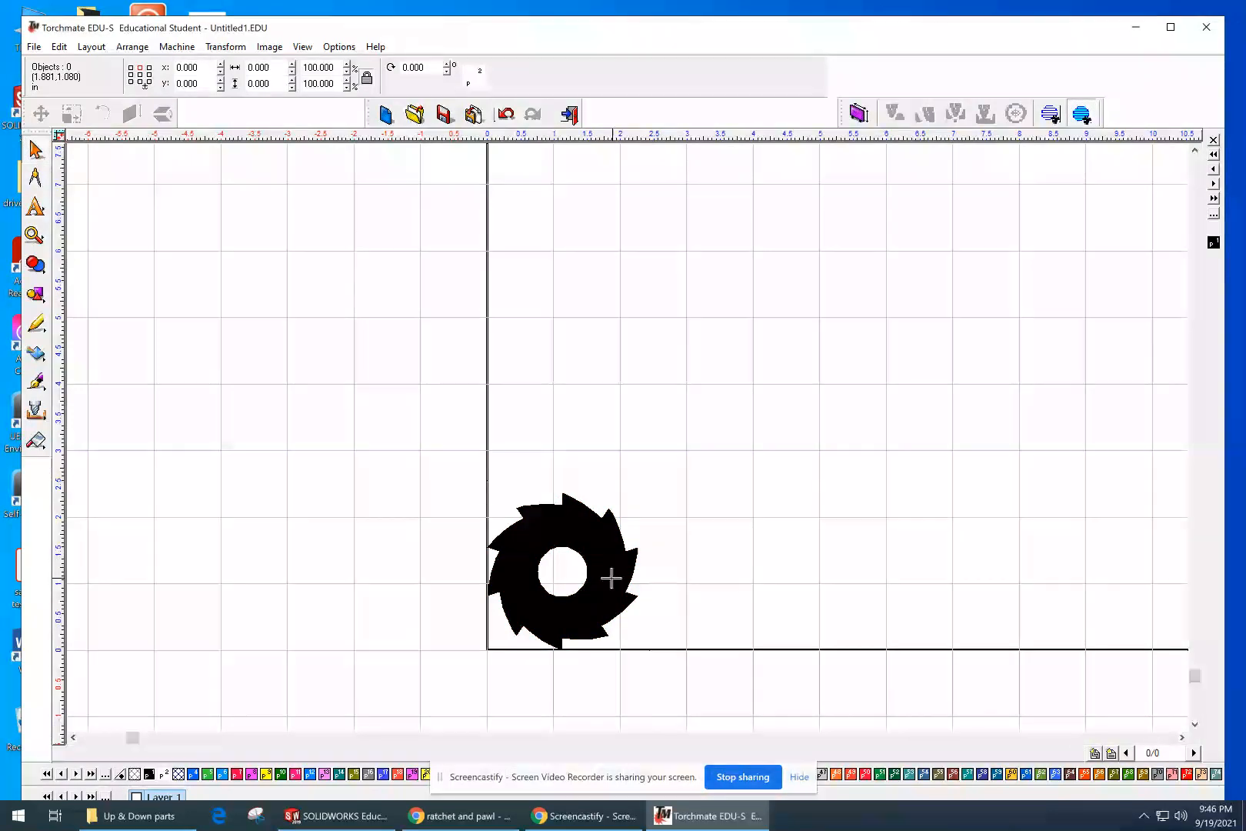
- Save the drawing as BBQ Ratchet in Educational Drawing (*.edu) format in the METAL 2 folder on the P: drive
{"action": "left_click", "coordinate": [34, 48]}
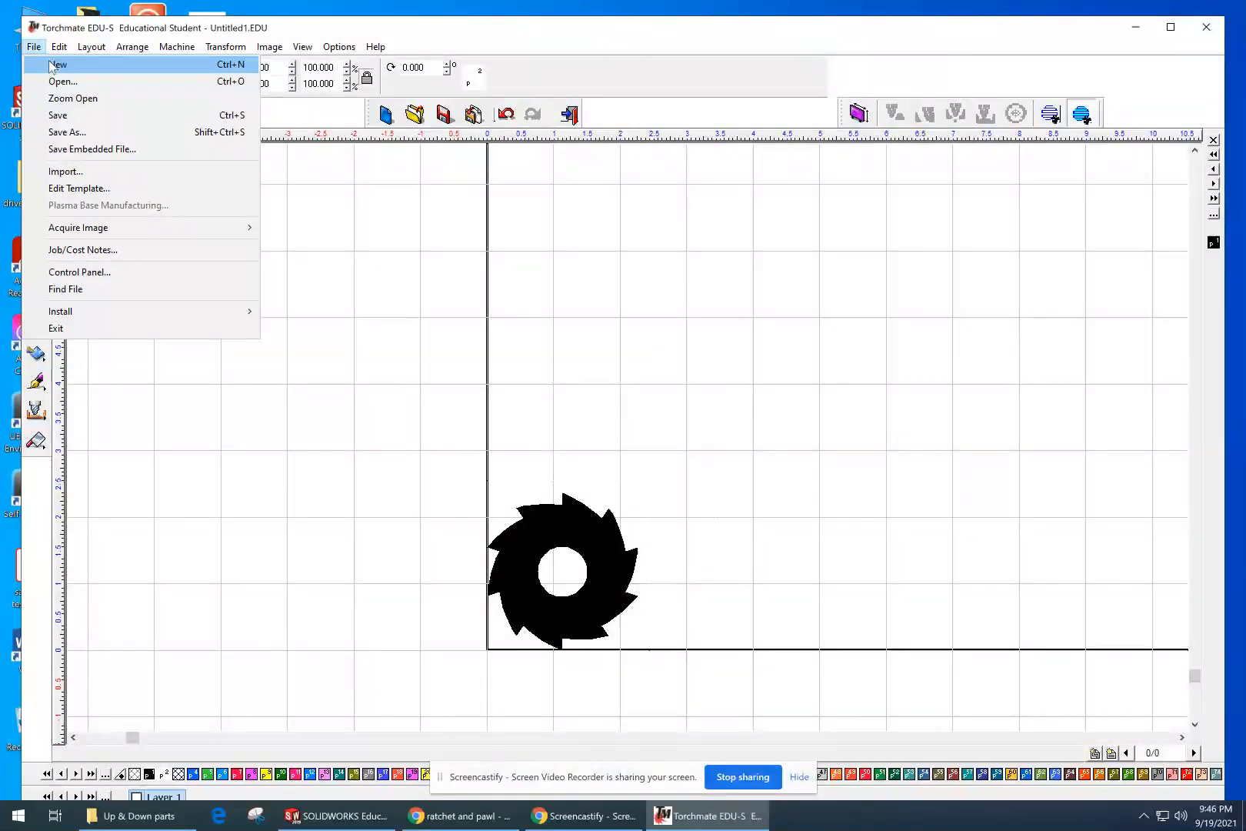
{"action": "left_click", "coordinate": [64, 133]}
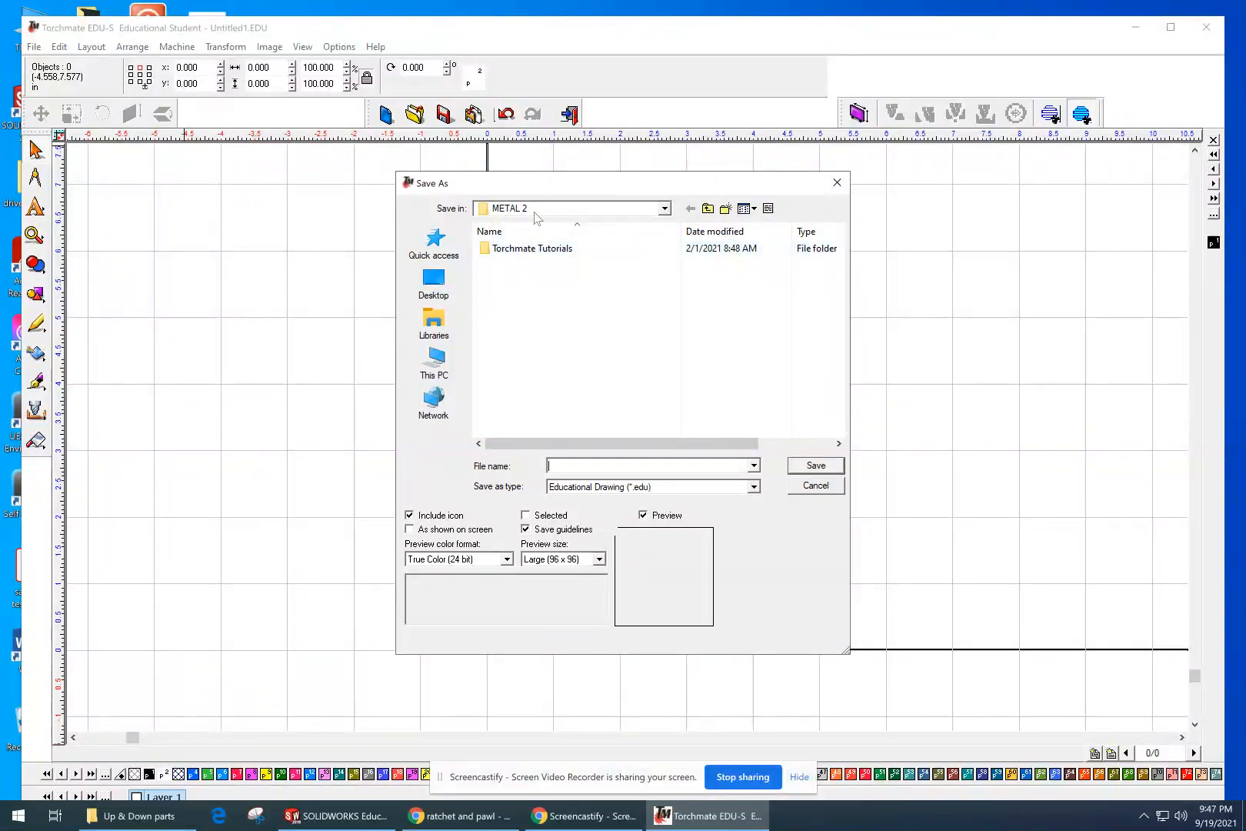
{"action": "left_click", "coordinate": [663, 212]}
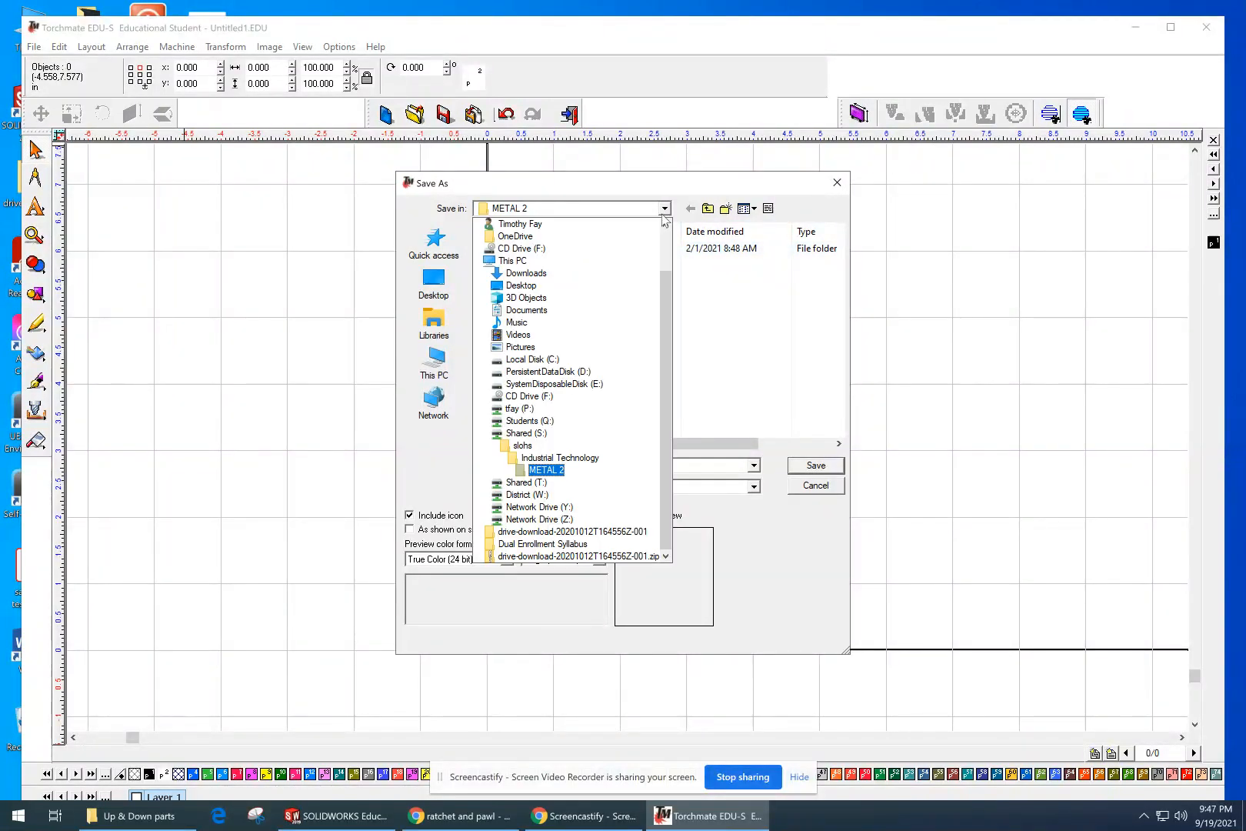
{"action": "left_click", "coordinate": [523, 410]}
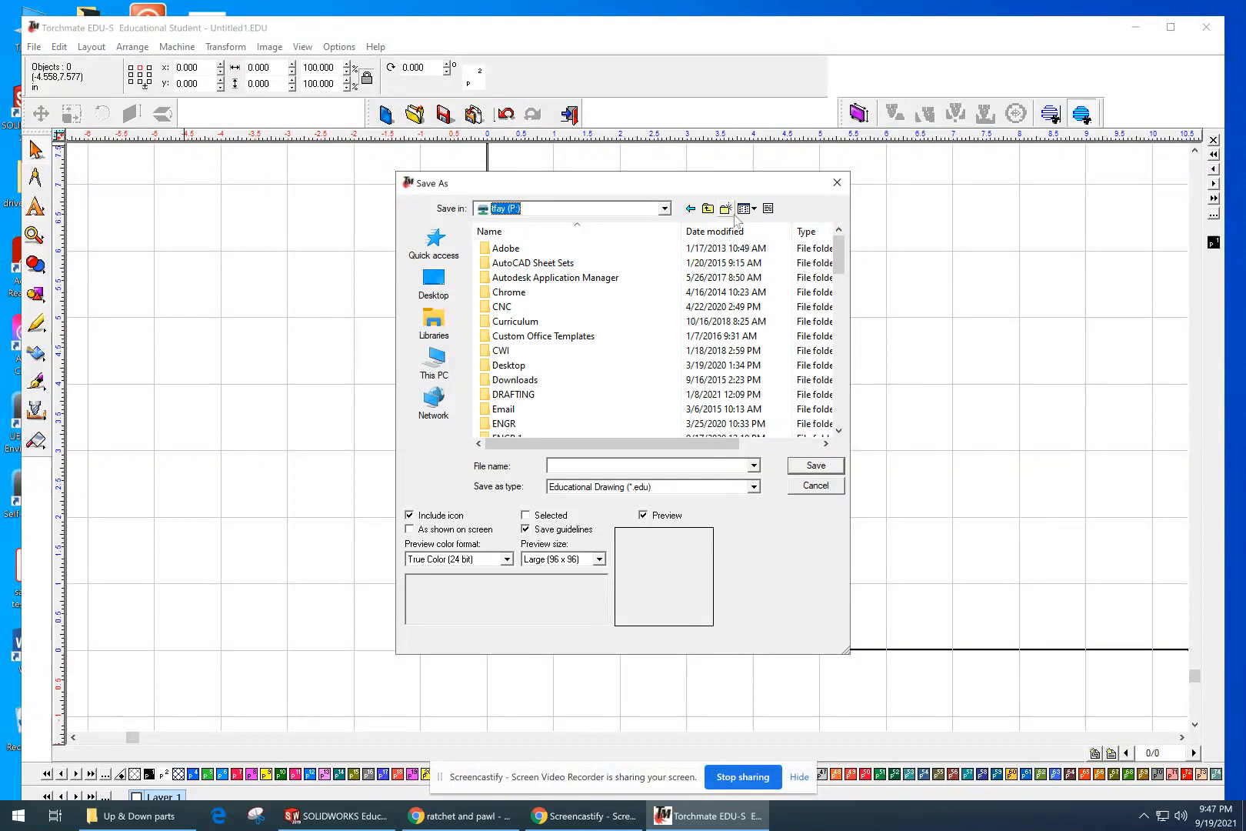
{"action": "scroll", "coordinate": [545, 397], "scroll_direction": "down", "scroll_amount": 2}
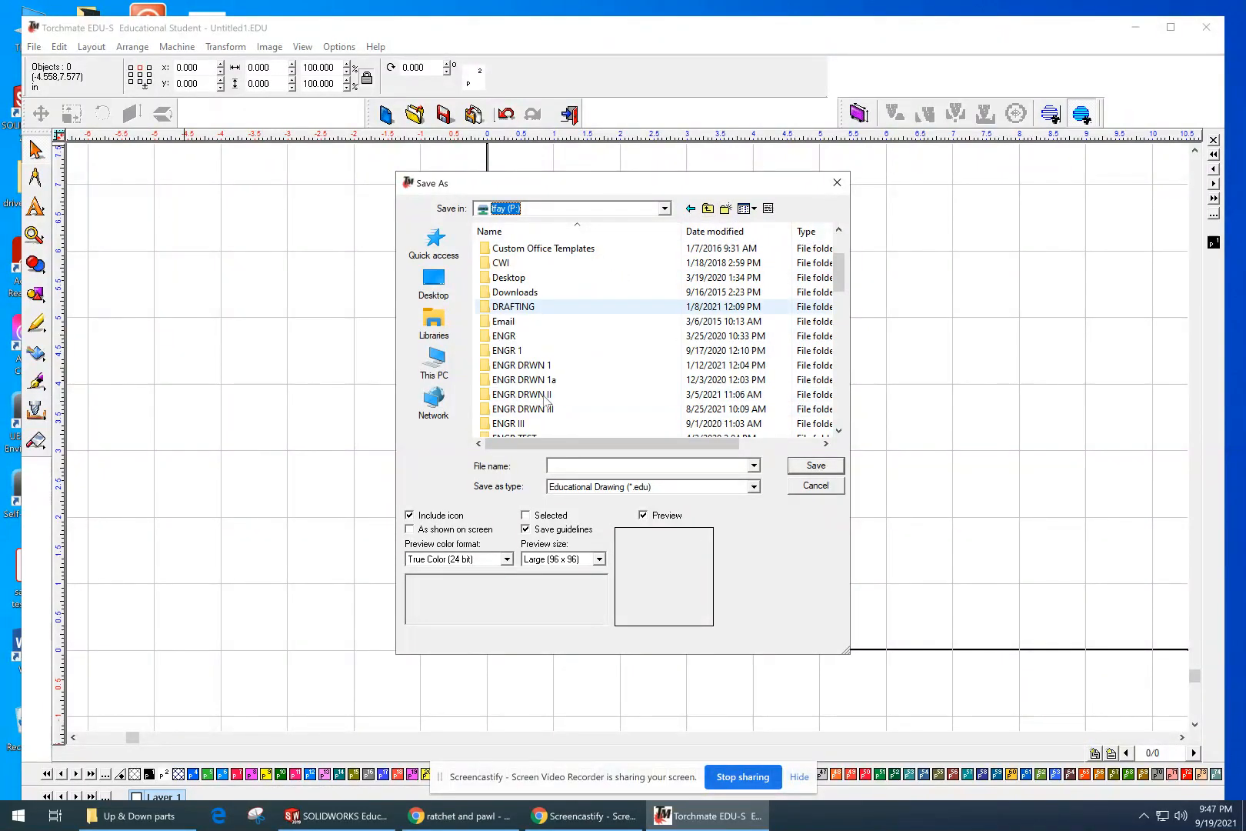
{"action": "scroll", "coordinate": [561, 412], "scroll_direction": "down", "scroll_amount": 2}
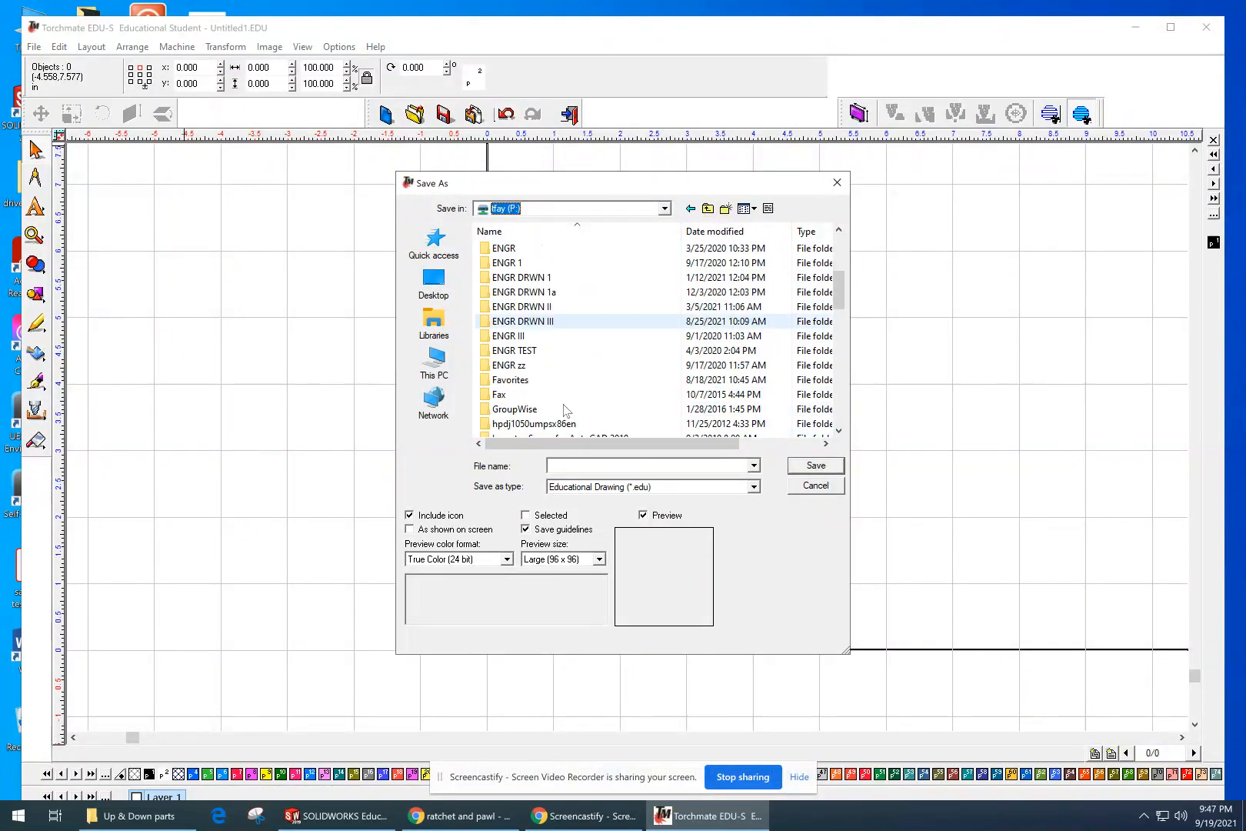
{"action": "scroll", "coordinate": [569, 299], "scroll_direction": "down", "scroll_amount": 2}
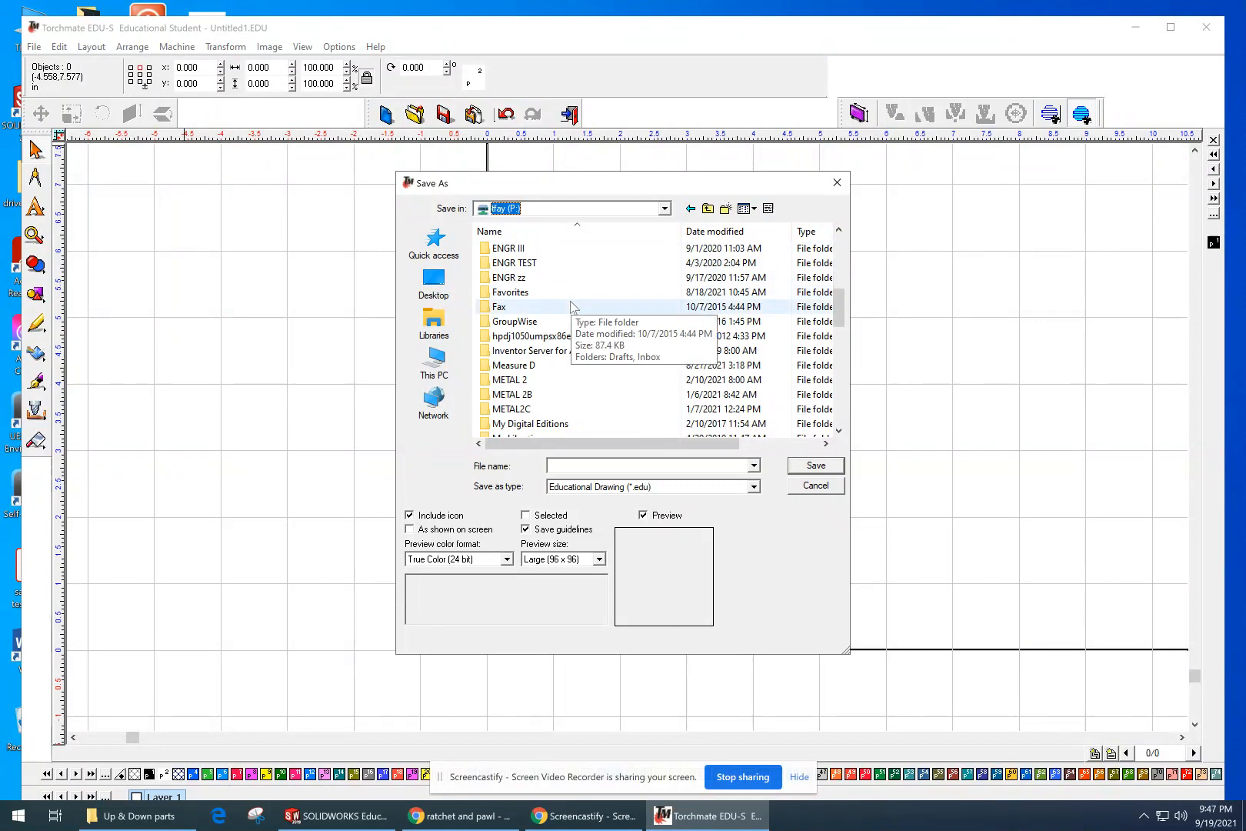
{"action": "left_click", "coordinate": [539, 382]}
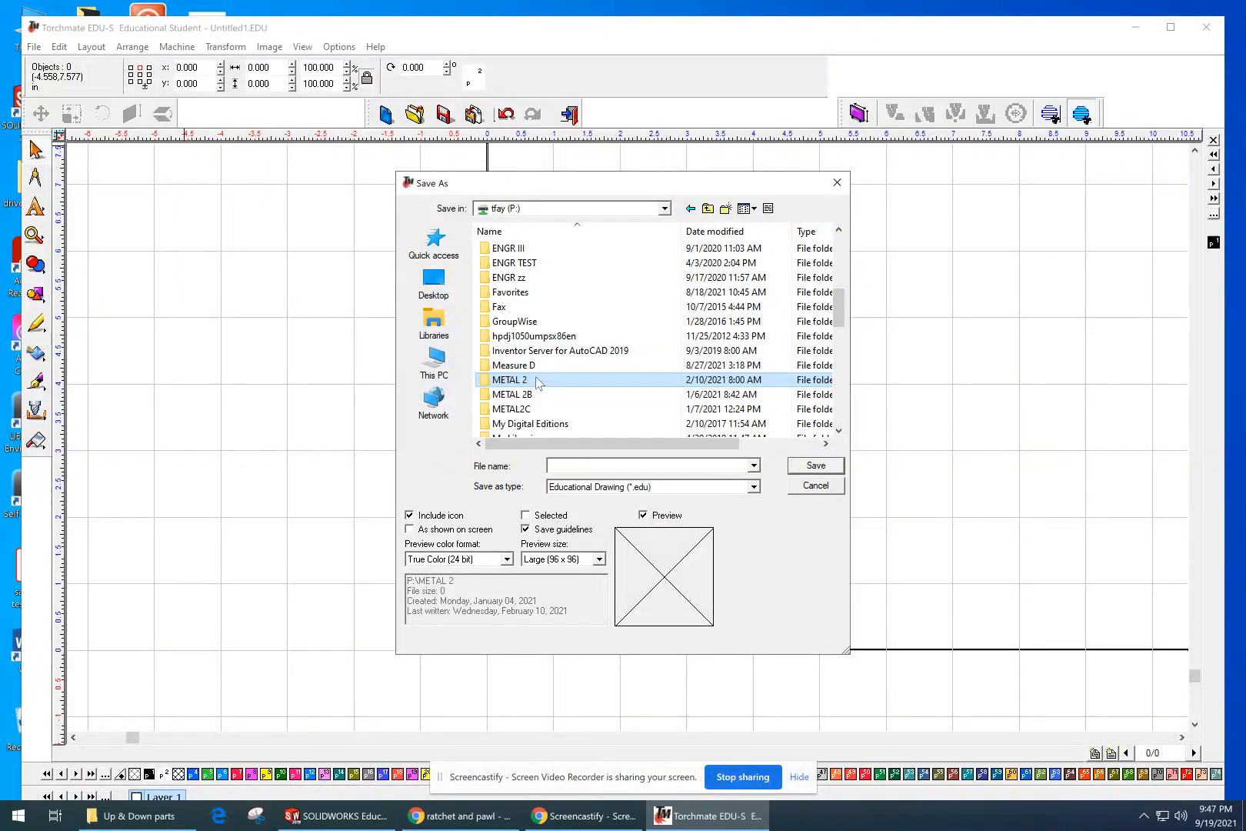
{"action": "left_click", "coordinate": [487, 385]}
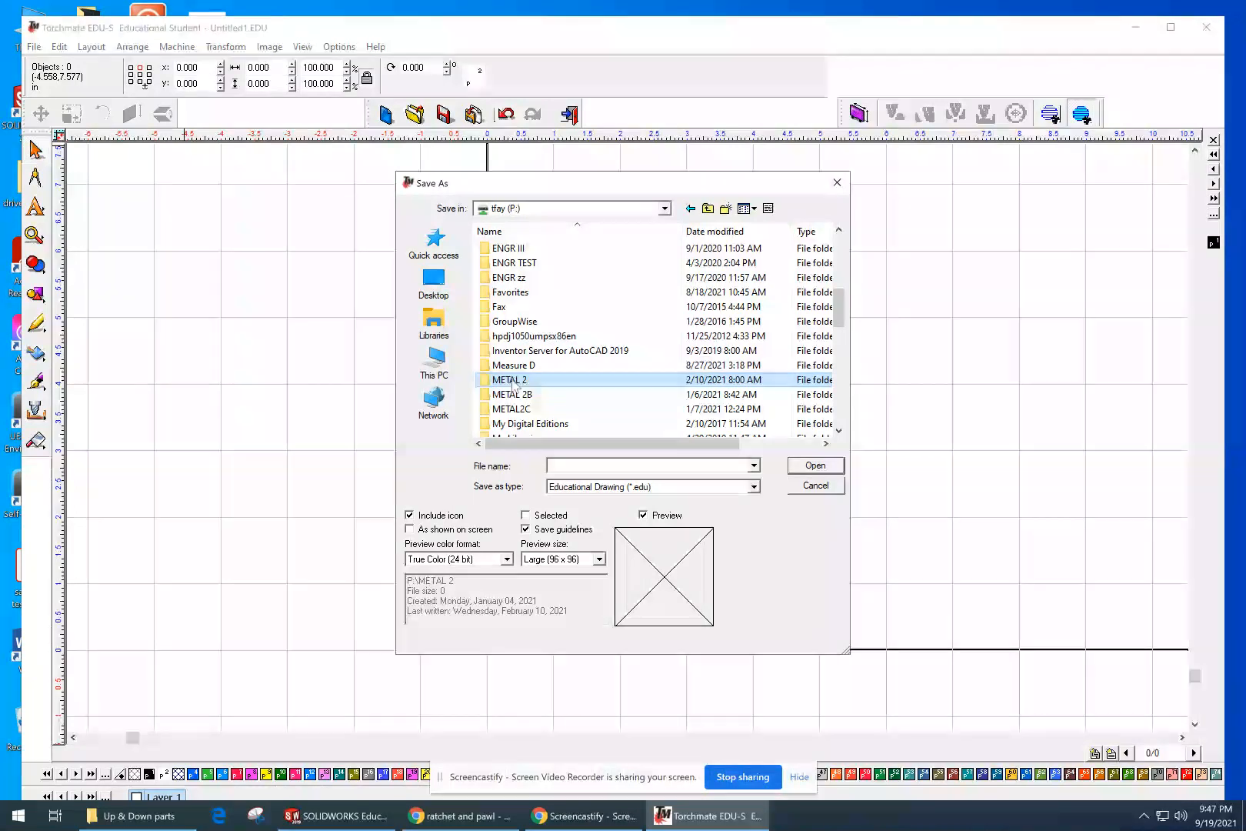
{"action": "double_click", "coordinate": [493, 385]}
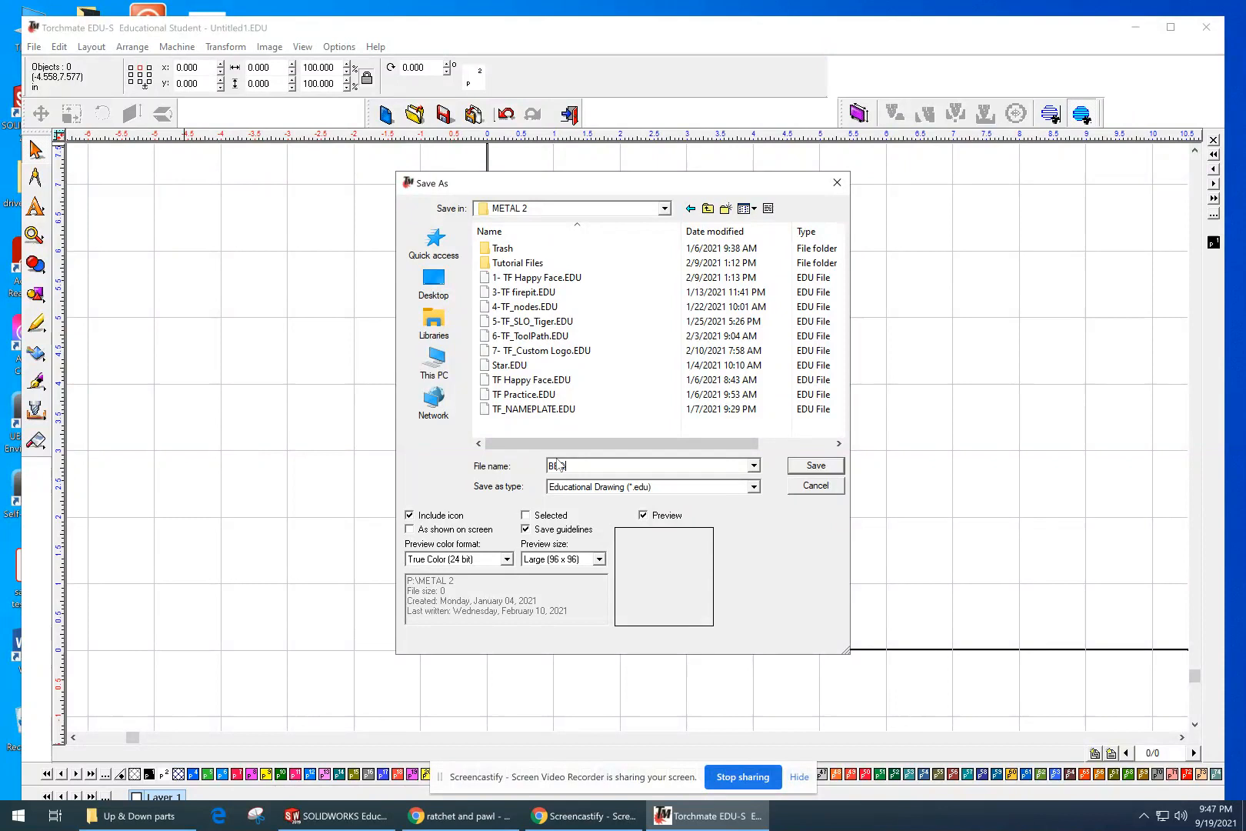
{"action": "type", "text": "Ra"}
{"action": "left_click", "coordinate": [804, 466]}
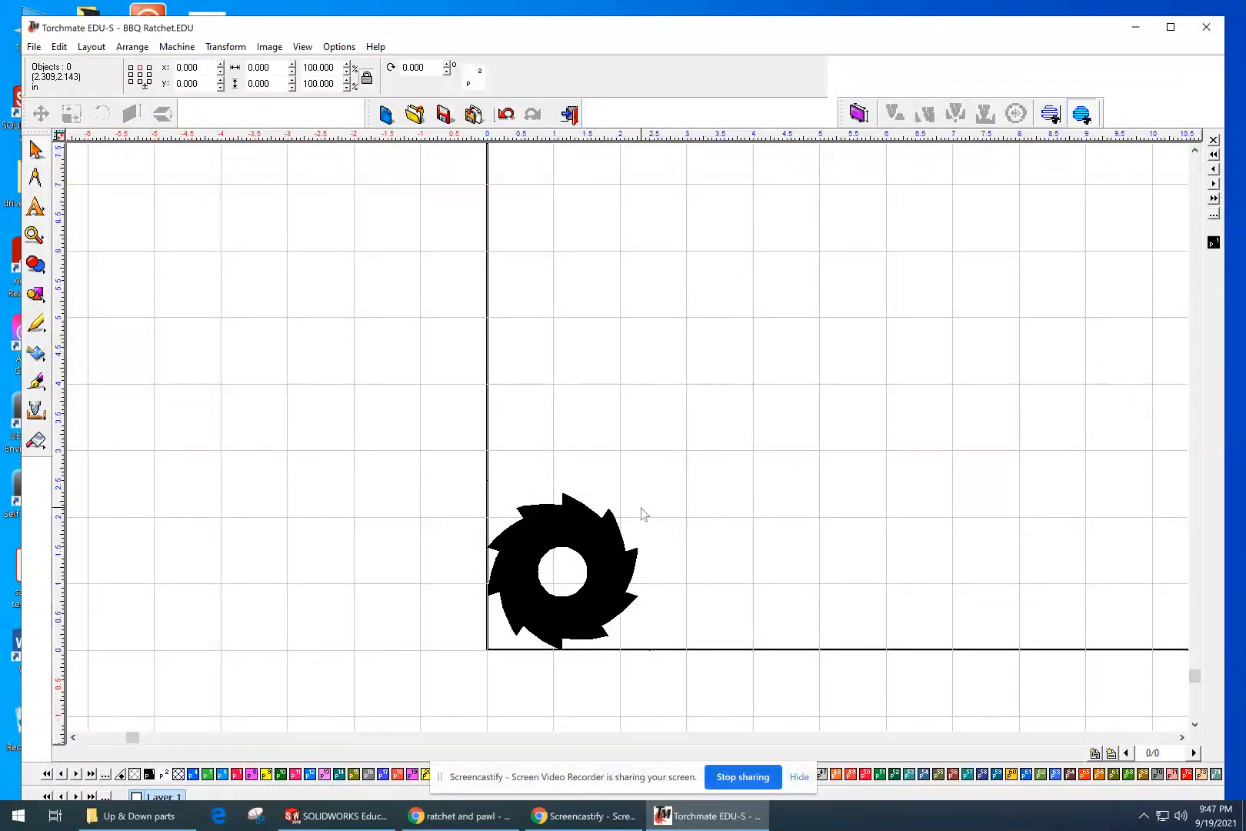
- Switch to SOLIDWORKS, inspect the Gear thing part from a rotated view, and return to Torchmate EDU-S
{"action": "left_click", "coordinate": [606, 528]}
{"action": "left_click", "coordinate": [682, 517]}
{"action": "left_click", "coordinate": [358, 817]}
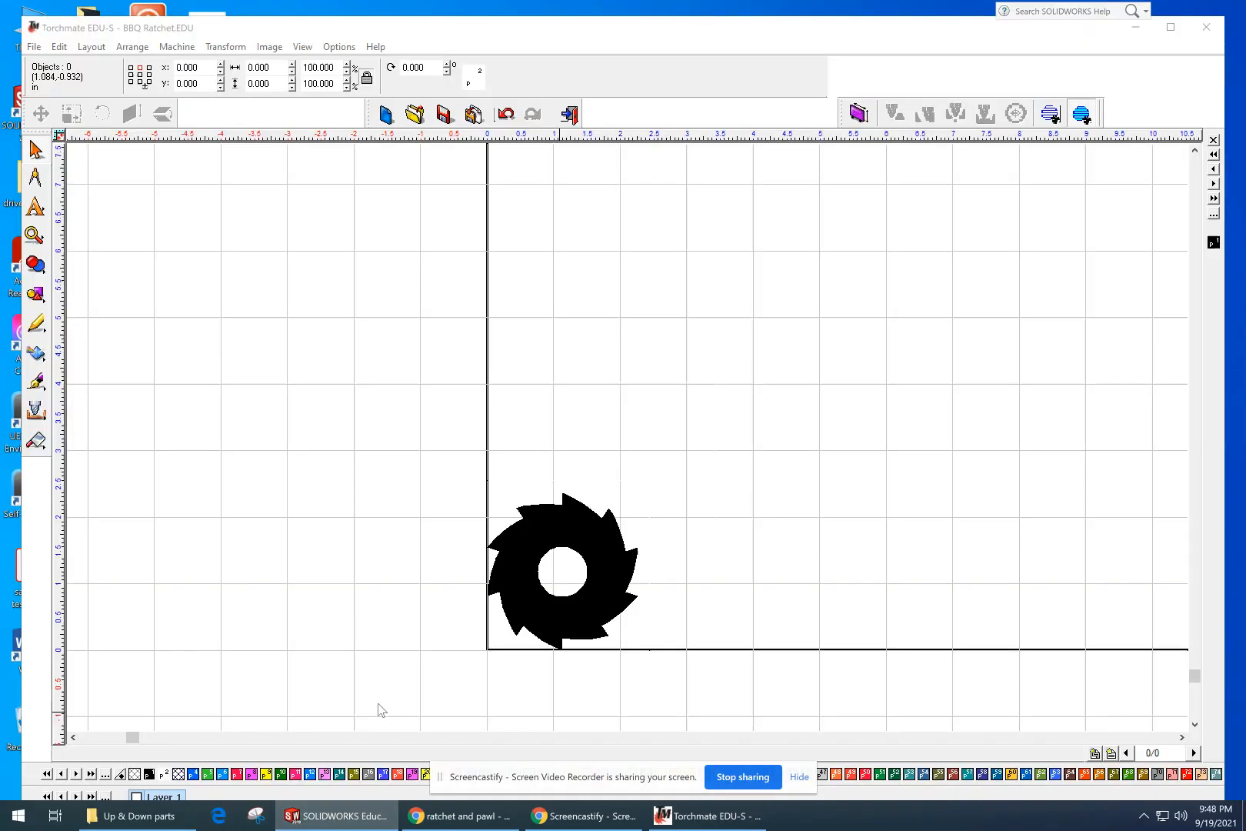
{"action": "middle_click_drag", "start_coordinate": [584, 458], "coordinate": [657, 555]}
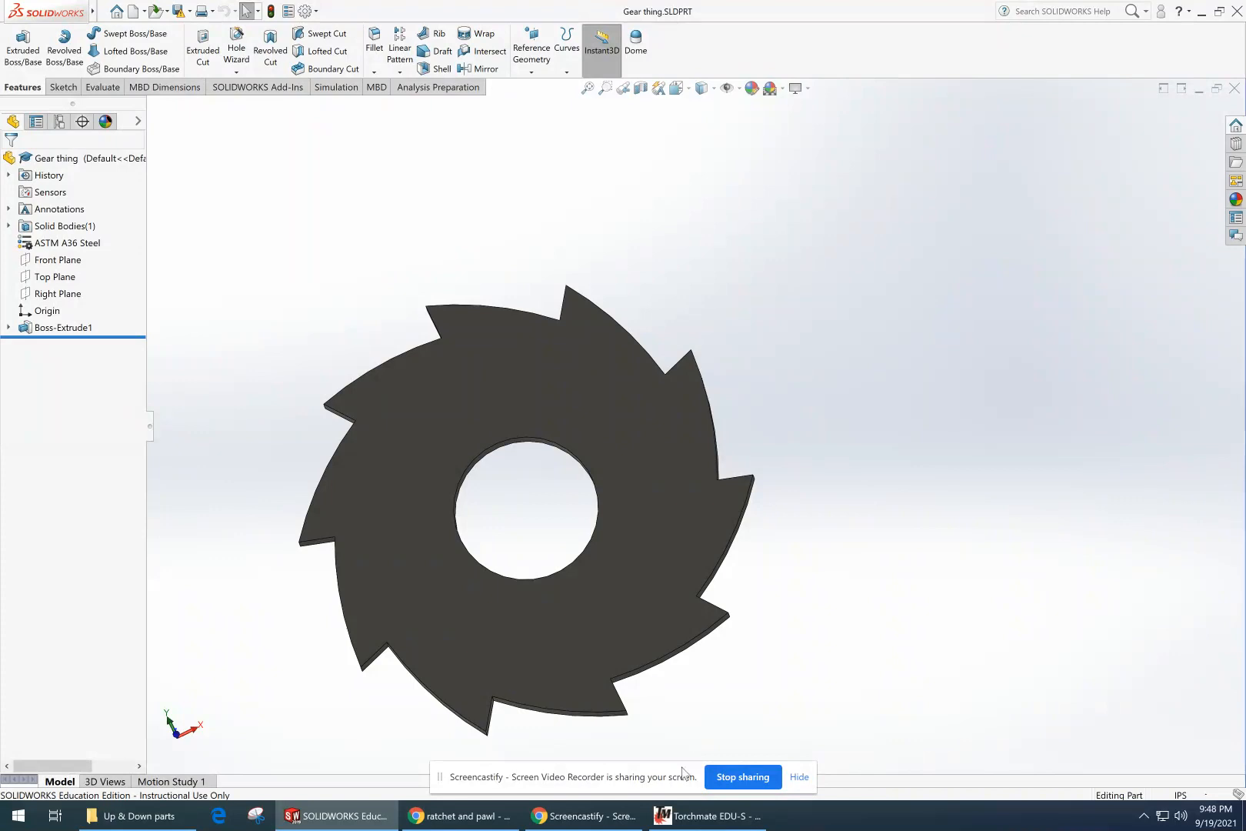
{"action": "left_click", "coordinate": [688, 821]}
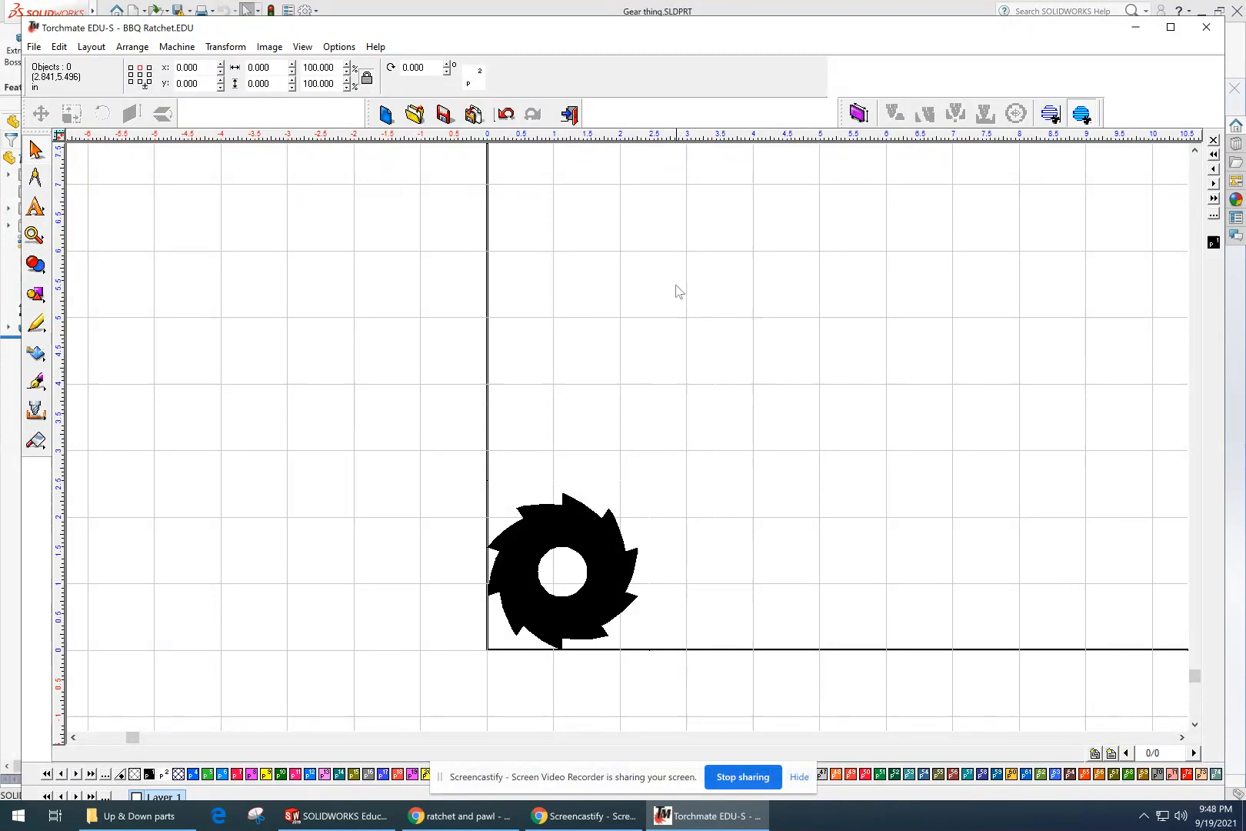
{"action": "left_click_drag", "start_coordinate": [1017, 38], "coordinate": [1008, 91]}
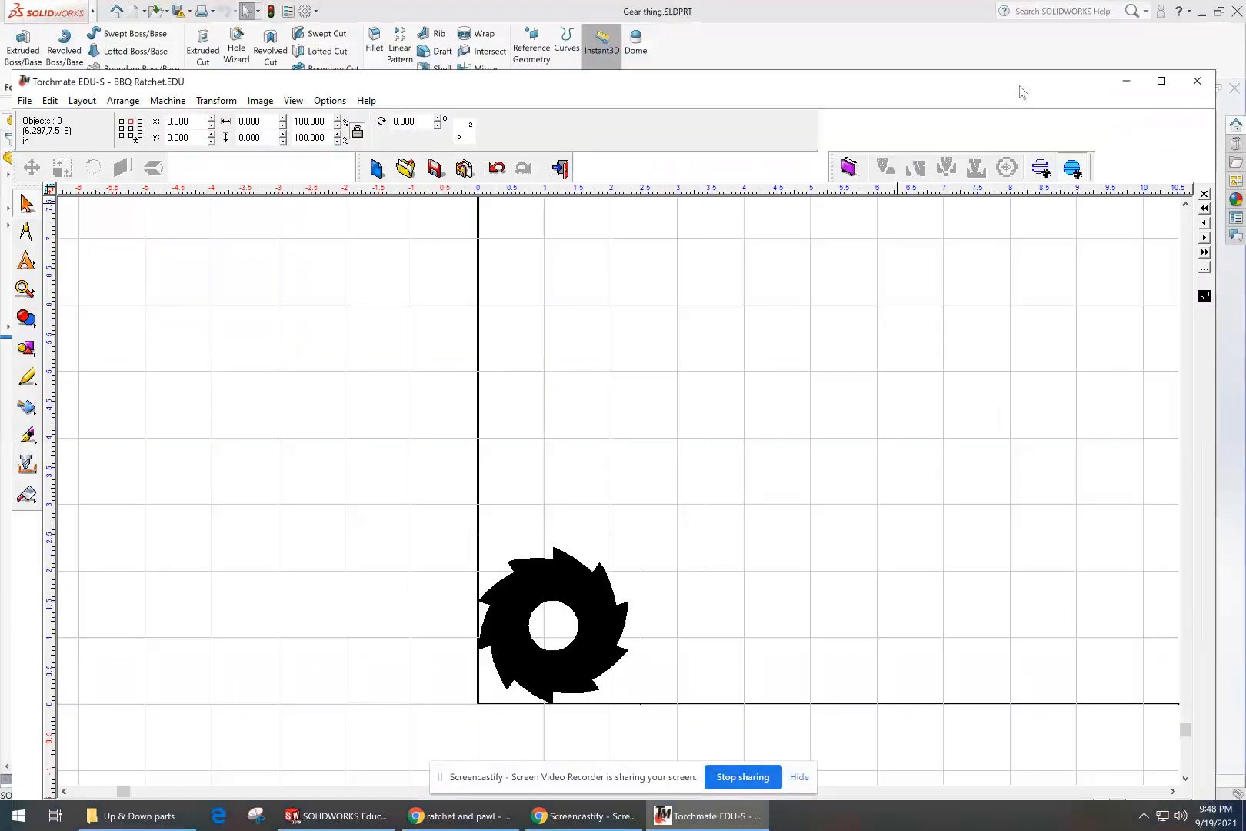
{"action": "mouse_move", "coordinate": [806, 87]}
{"action": "left_mouse_down"}
{"action": "mouse_move", "coordinate": [832, 64]}
{"action": "mouse_move", "coordinate": [813, 60]}
{"action": "left_mouse_up"}
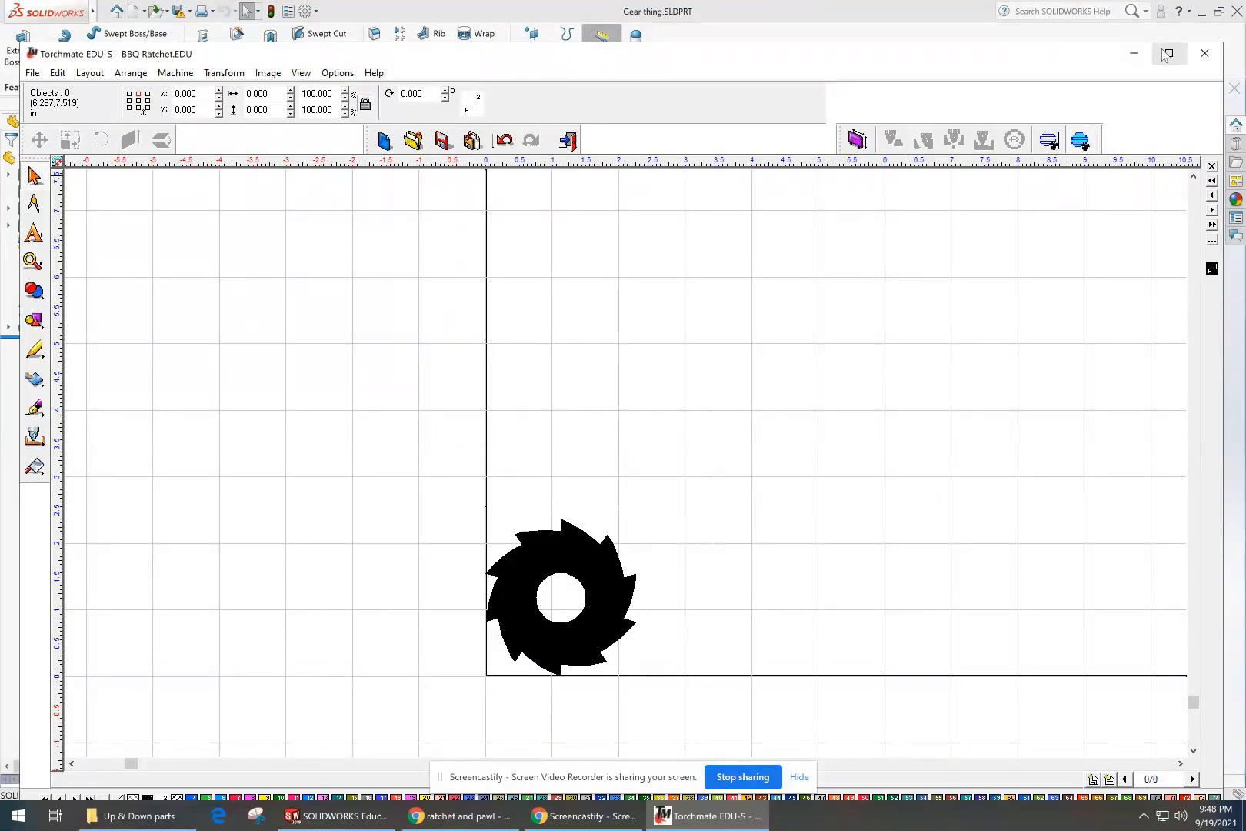
{"action": "left_click", "coordinate": [558, 817]}
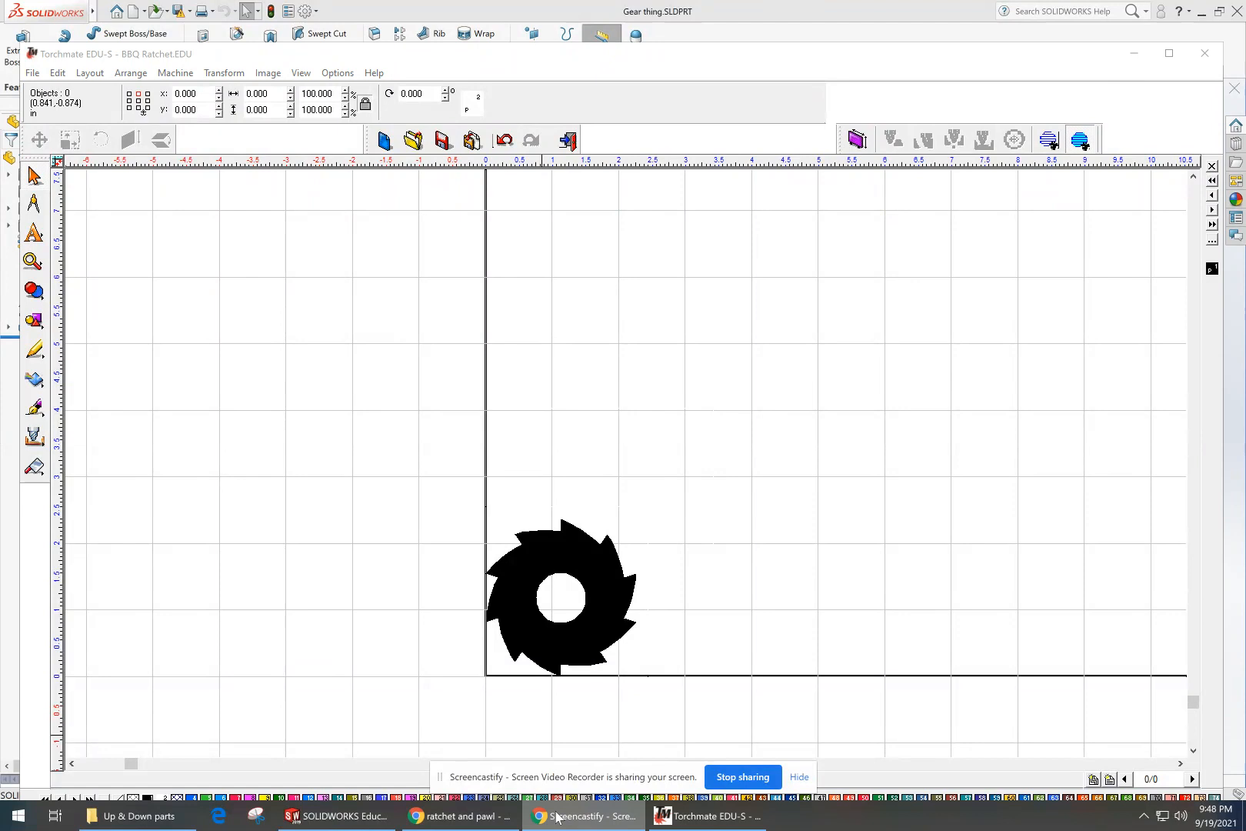
{"action": "left_click", "coordinate": [875, 460]}
{"action": "mouse_move", "coordinate": [613, 823]}
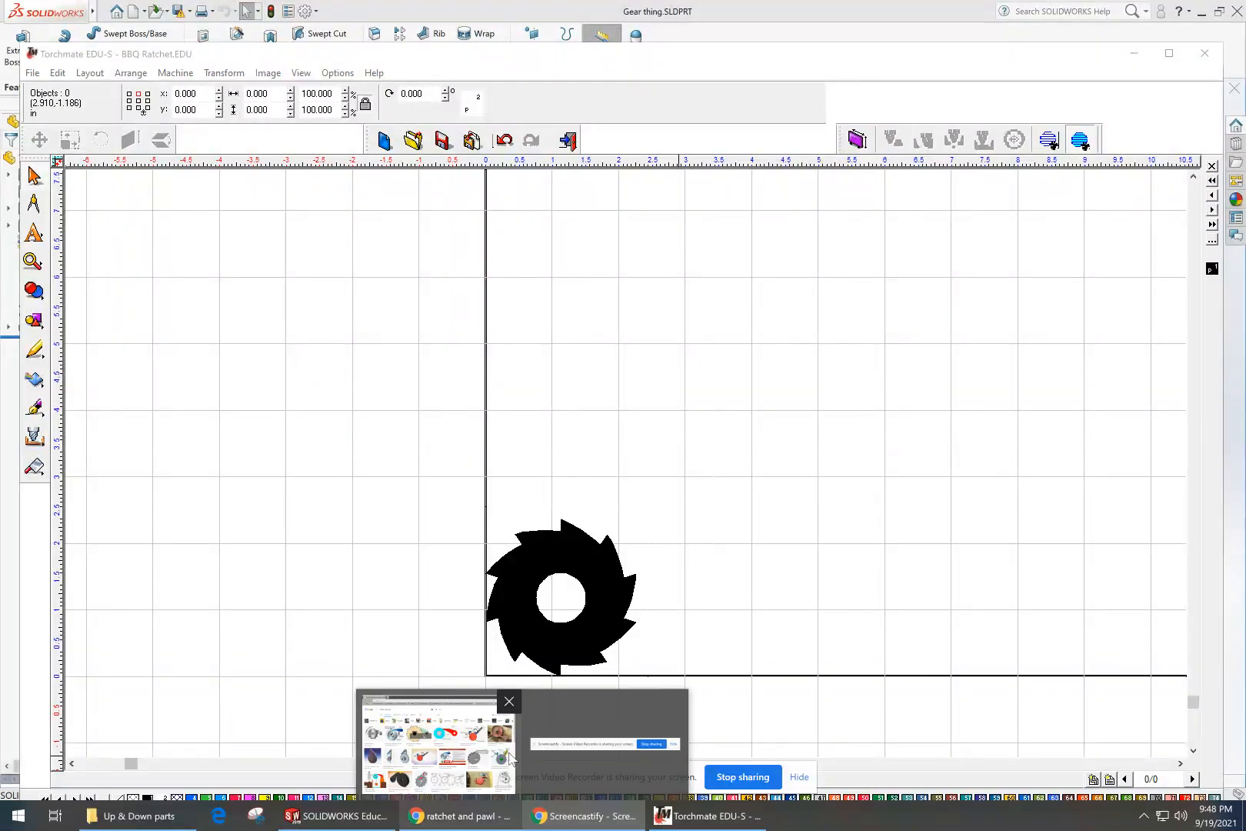